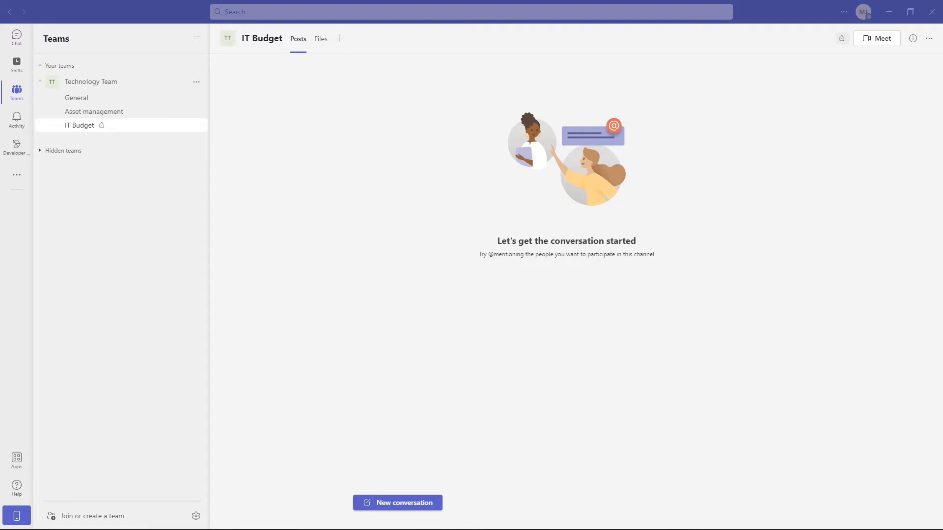
Compare the Meet controls available in the Asset management channel and the private IT Budget channel.
left_click(105, 116)
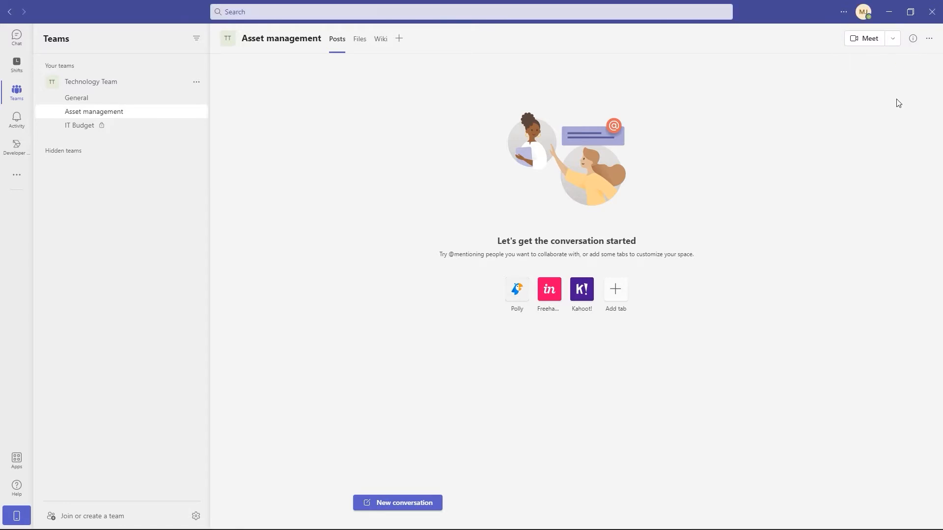
left_click(83, 127)
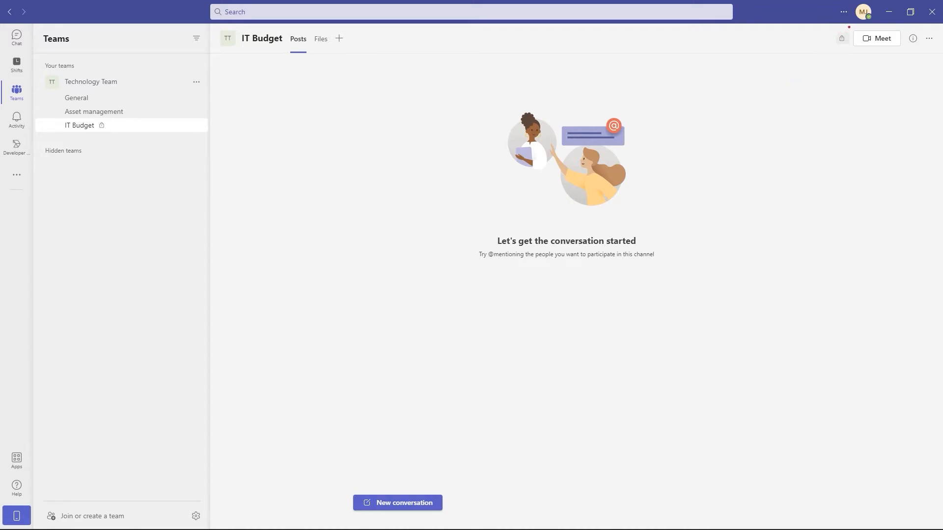
mouse_move(849, 25)
left_mouse_down()
mouse_move(873, 44)
mouse_move(918, 54)
left_mouse_up()
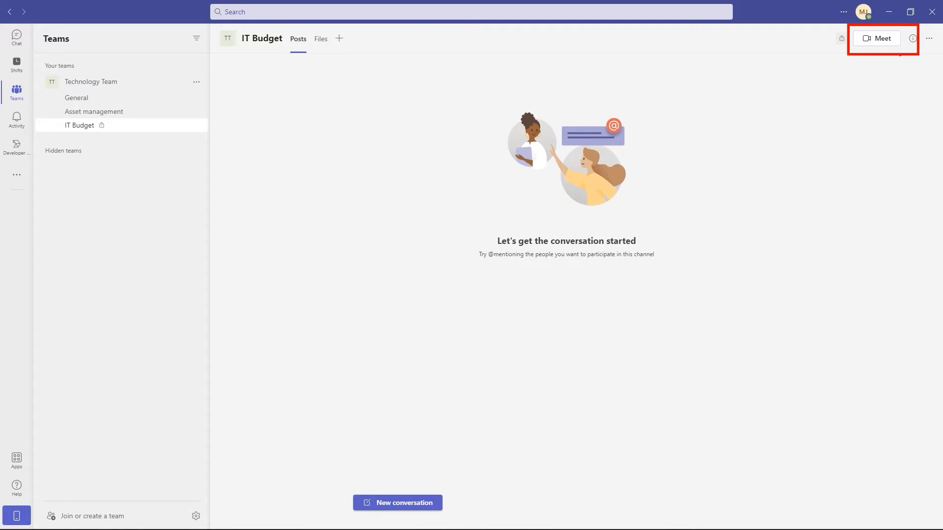
Start scheduling a new meeting from the Asset management channel of the Technology Team.
left_click(97, 113)
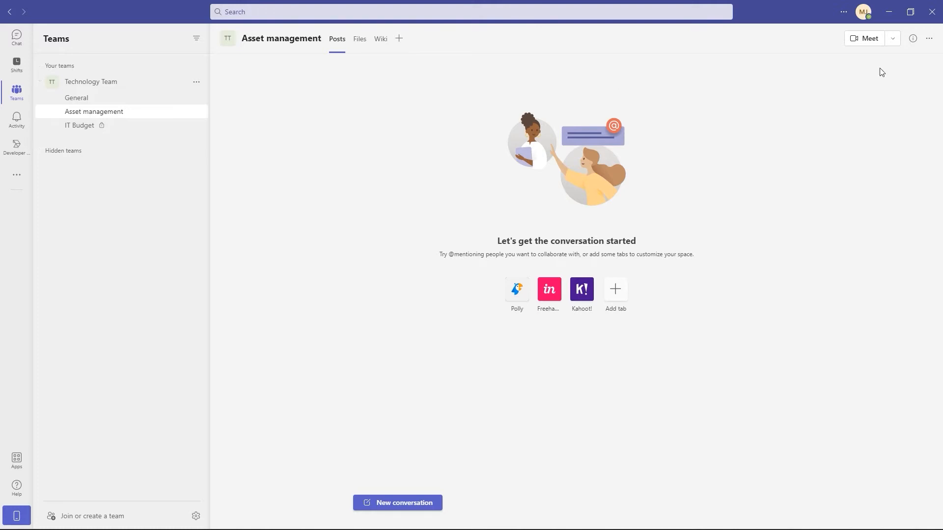
left_click(892, 39)
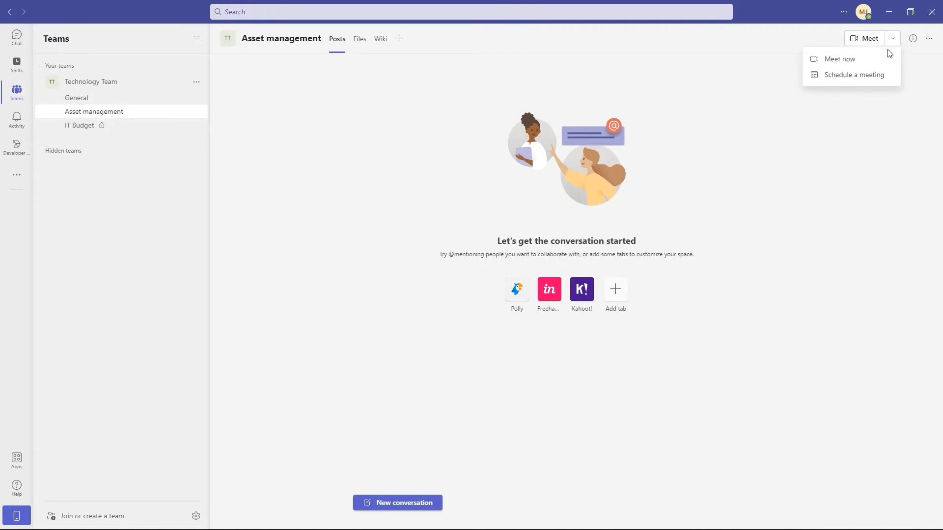
left_click(848, 78)
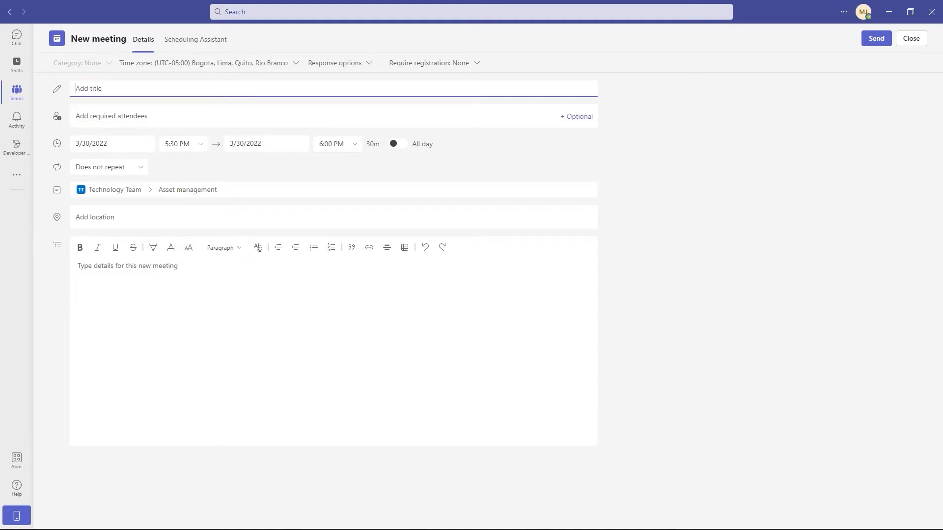
Title the new meeting "Monthly" and enter "Monthly meeting" as its details.
type("Monthly")
left_click(143, 275)
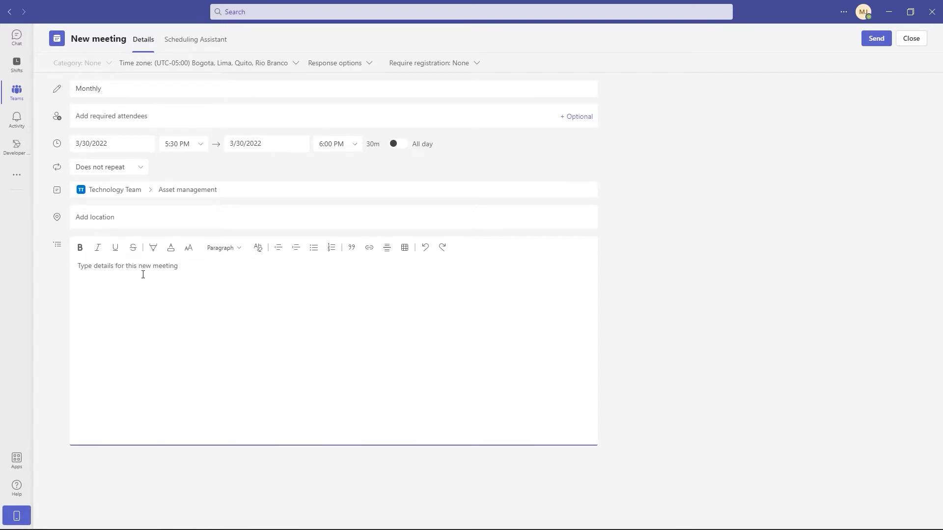
type("Monthly meeting")
Set the meeting date to 4/1/2022, running from 1:30 PM to 2:30 PM.
left_click(121, 145)
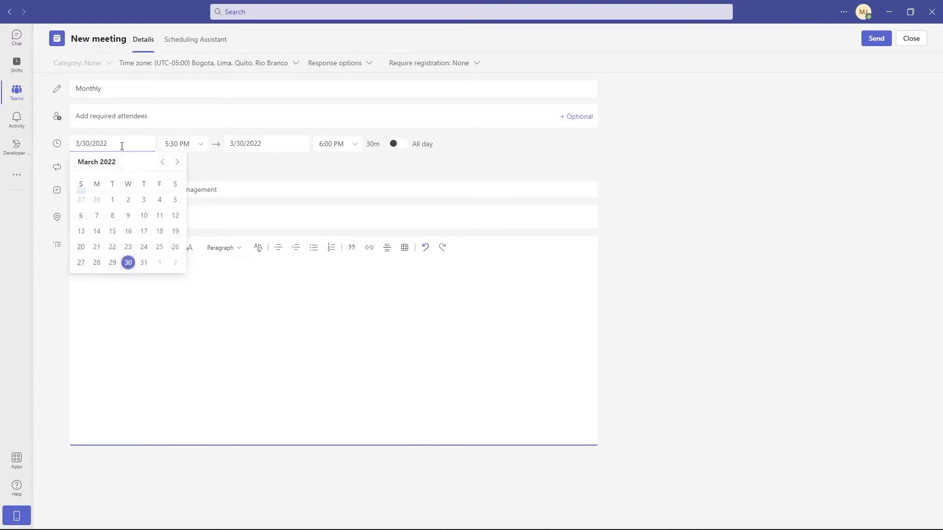
left_click(160, 264)
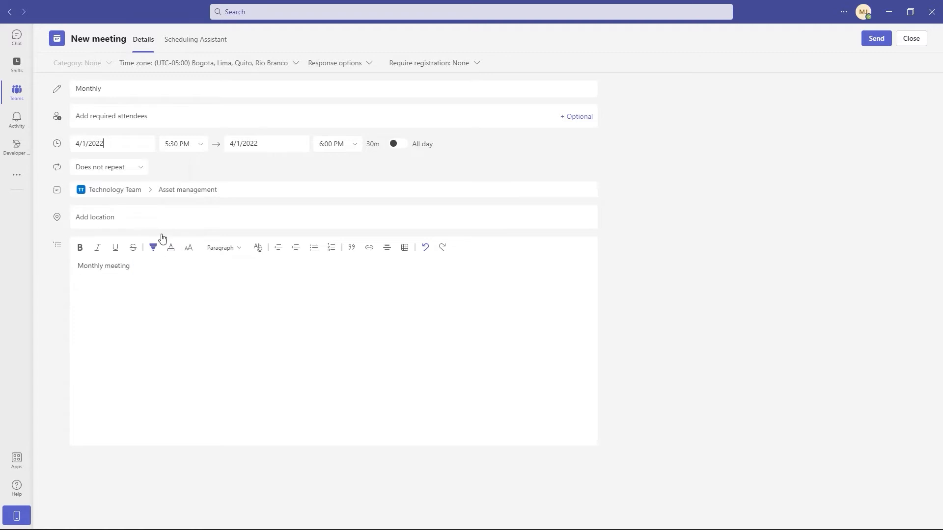
left_click(182, 146)
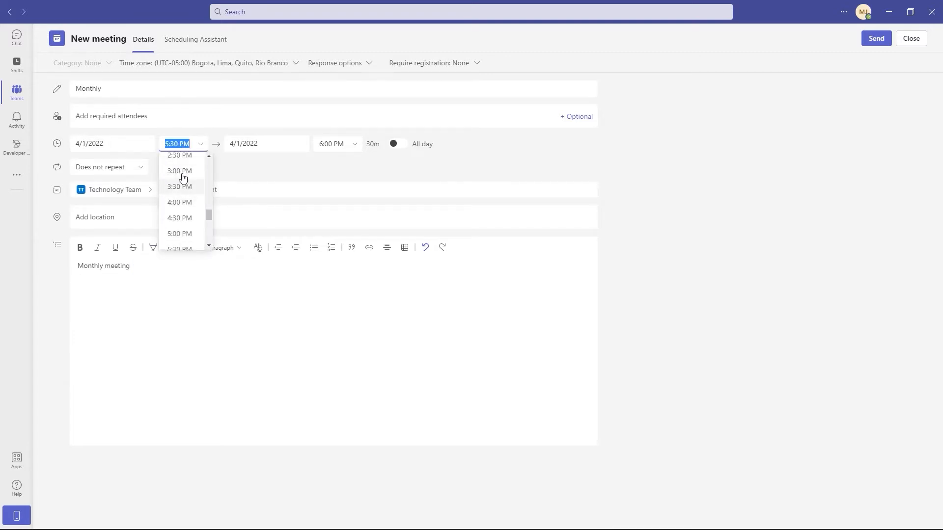
scroll(183, 177, "up", 2)
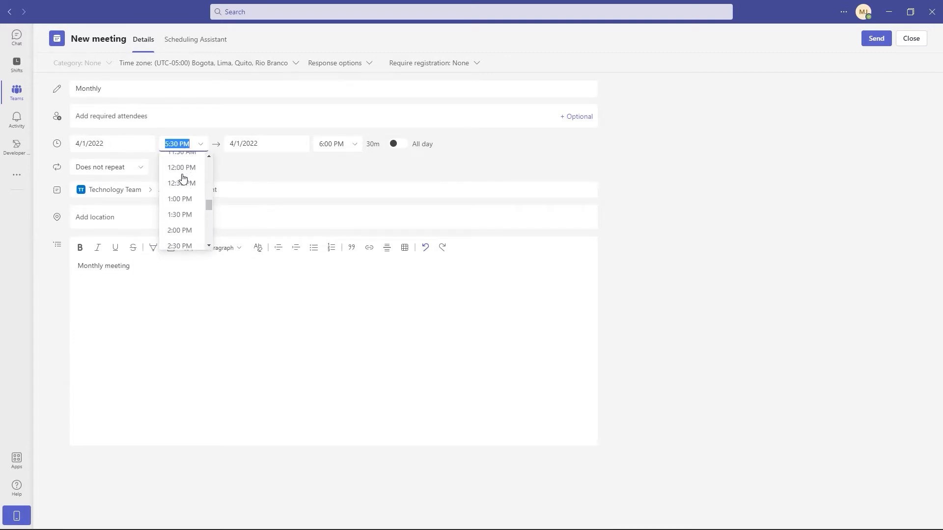
left_click(182, 216)
left_click(356, 146)
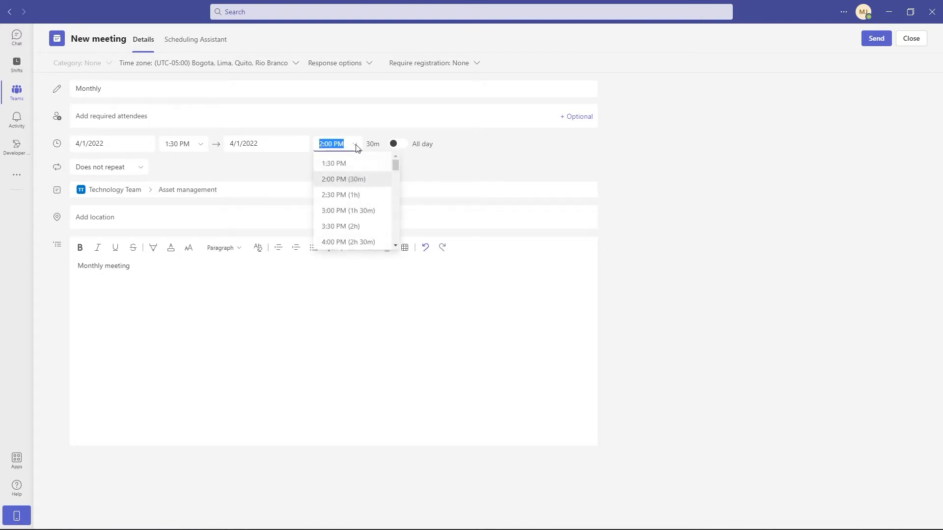
left_click(342, 195)
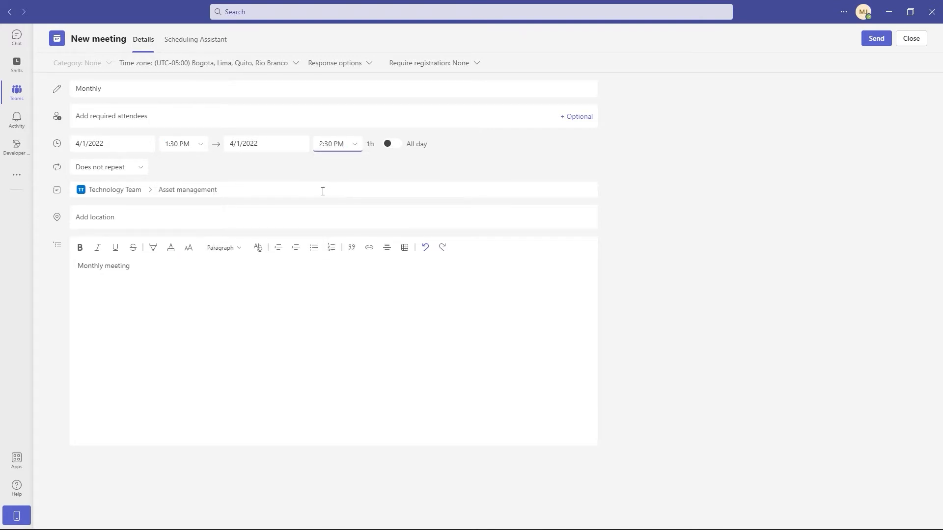
Add four required attendees to the meeting from the people suggestions for a, b, d and f.
left_click(148, 117)
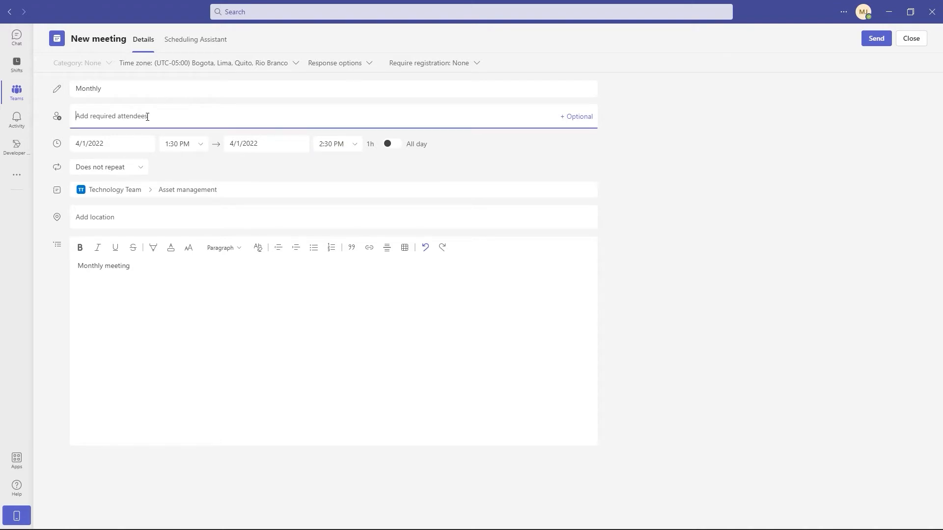
type("a")
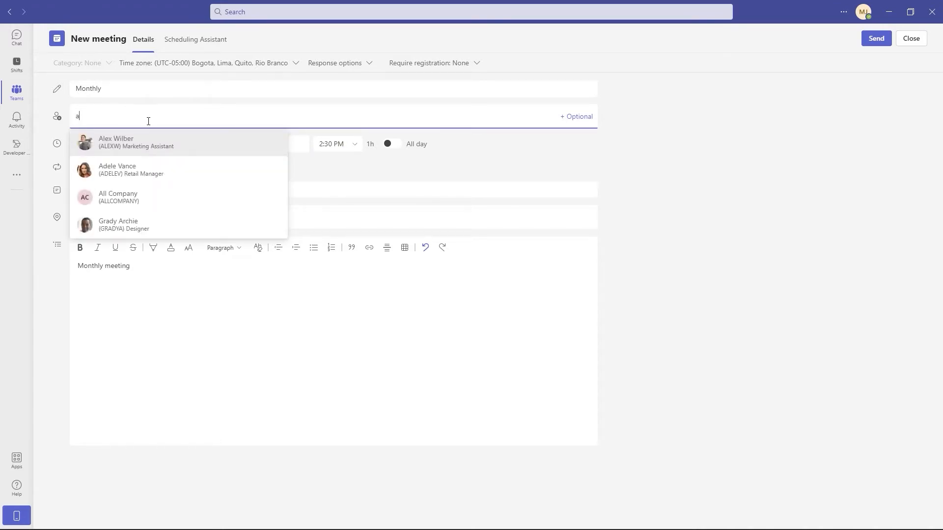
left_click(140, 150)
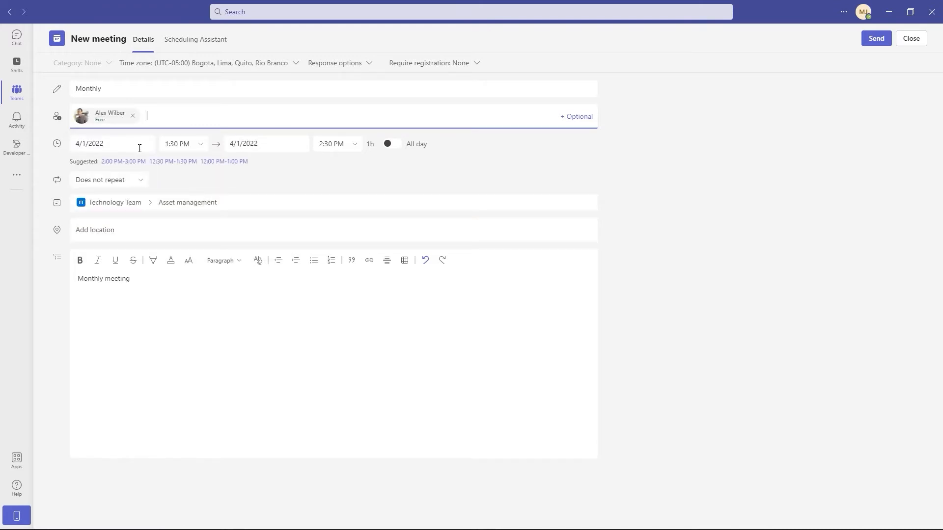
type("b")
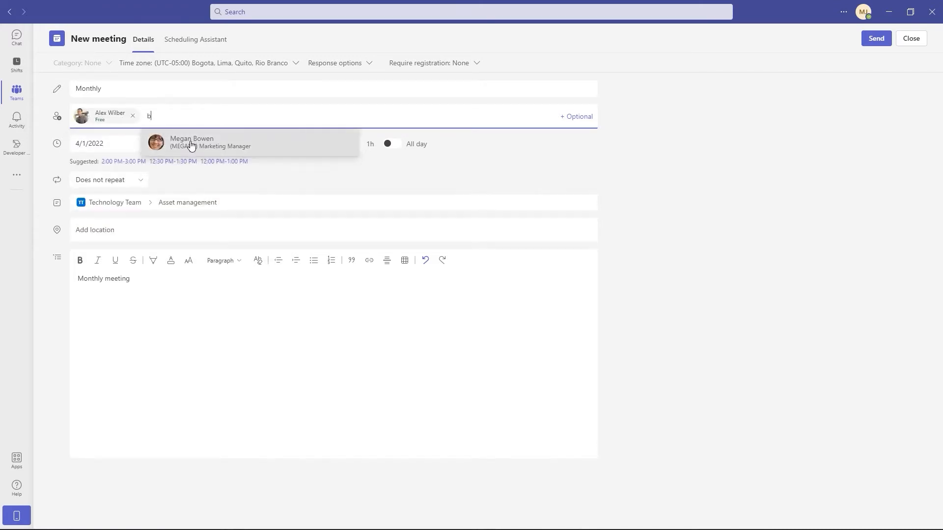
left_click(192, 143)
type("d")
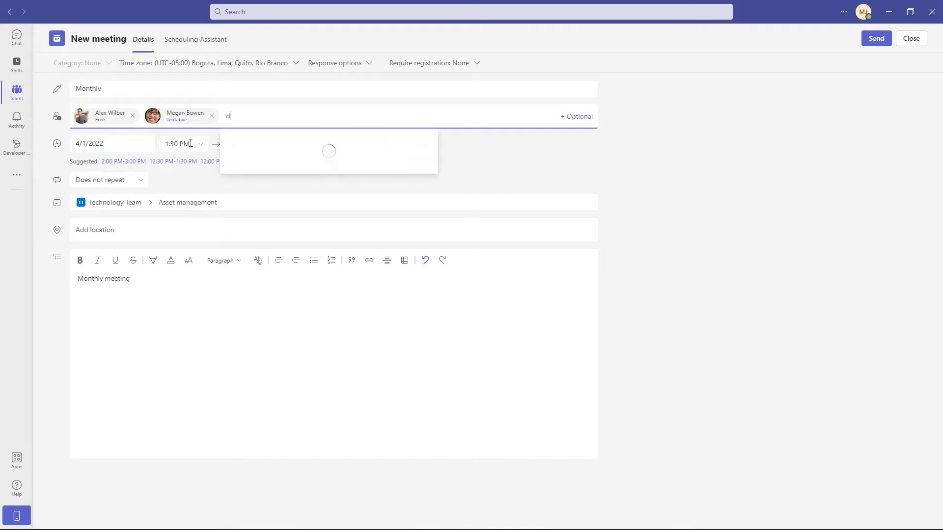
left_click(257, 147)
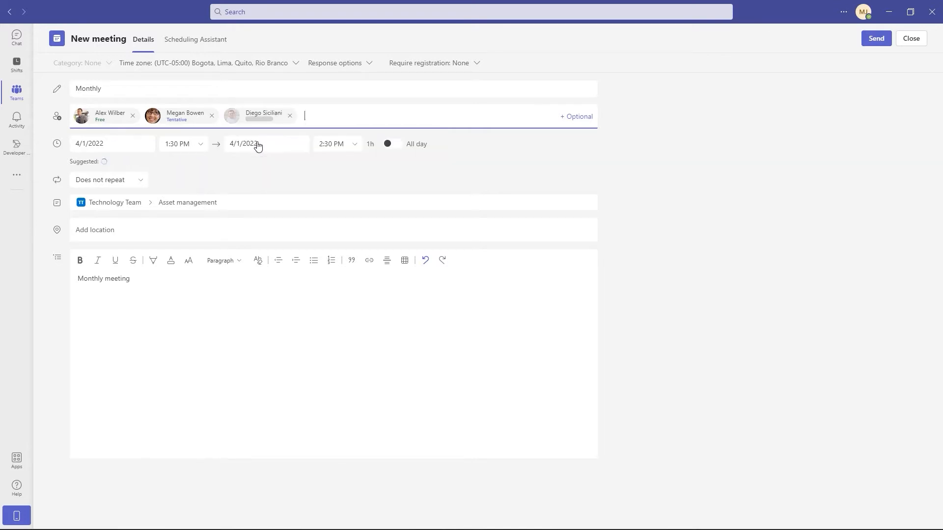
type("e")
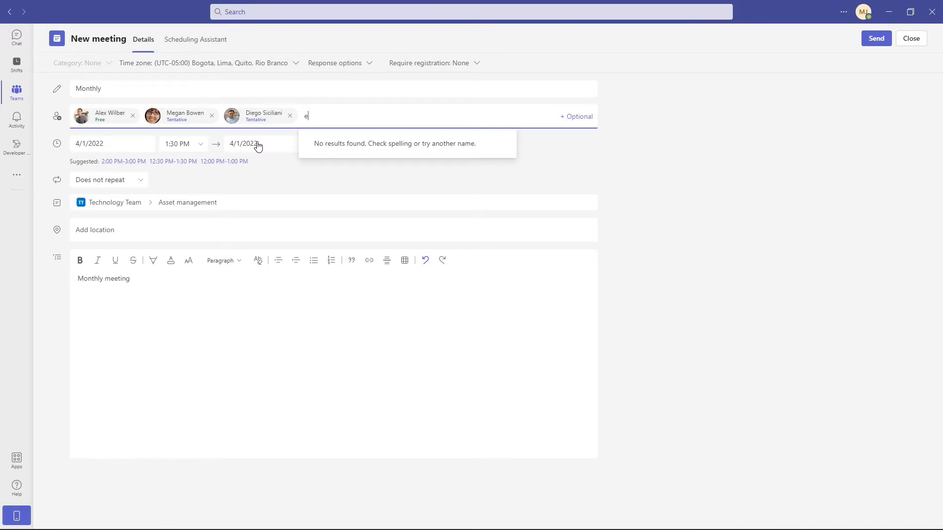
key("BackSpace")
type("f")
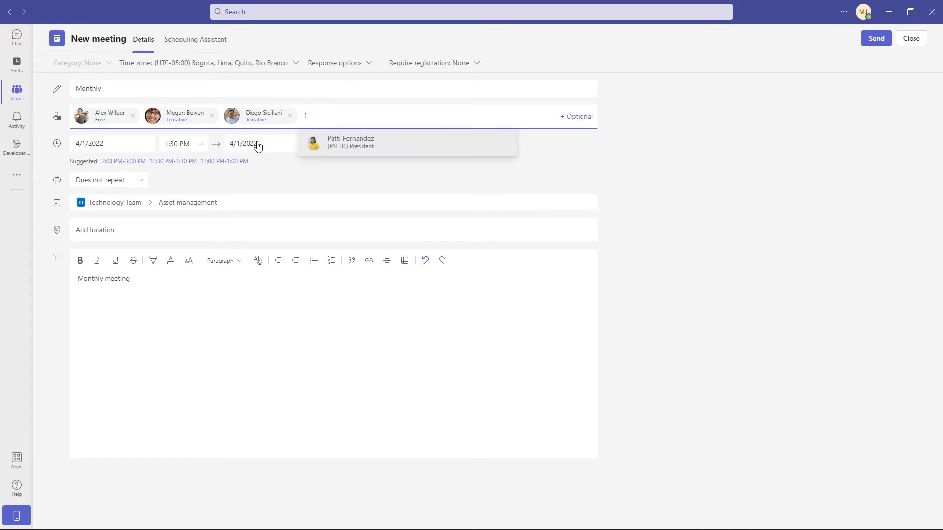
left_click(341, 147)
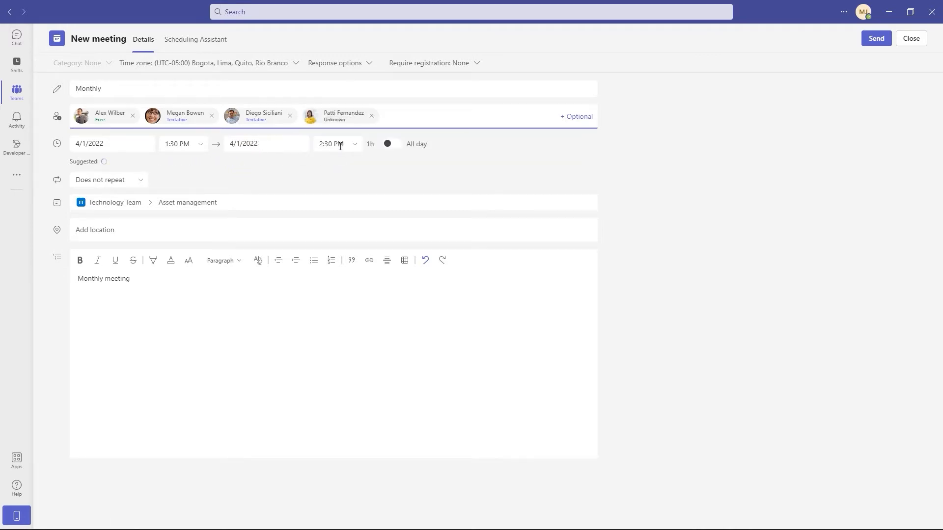
Review the attendees' availability in the Scheduling Assistant and send the meeting invitation.
left_click(581, 117)
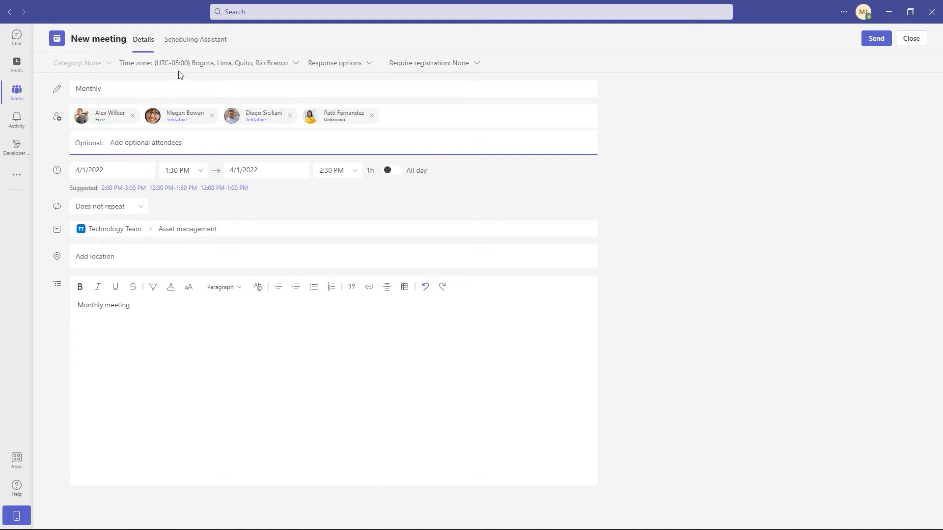
left_click(189, 45)
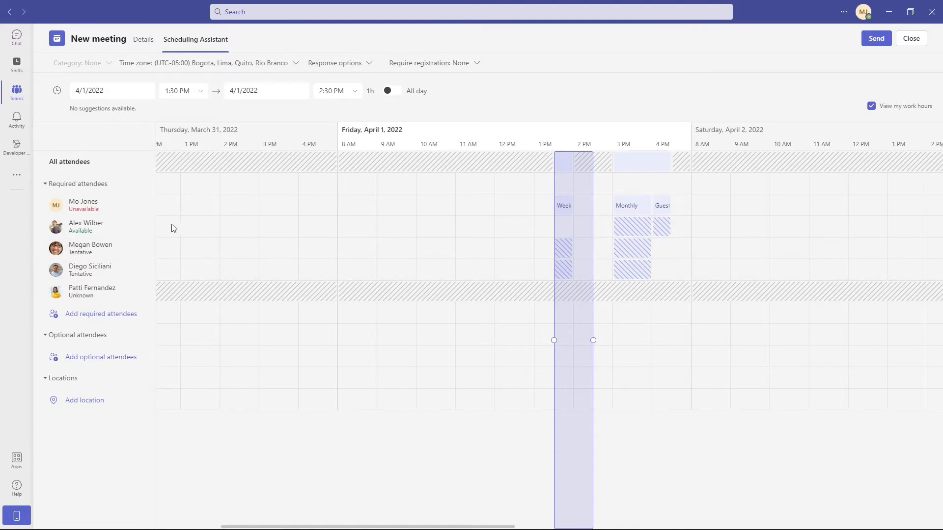
left_click(143, 41)
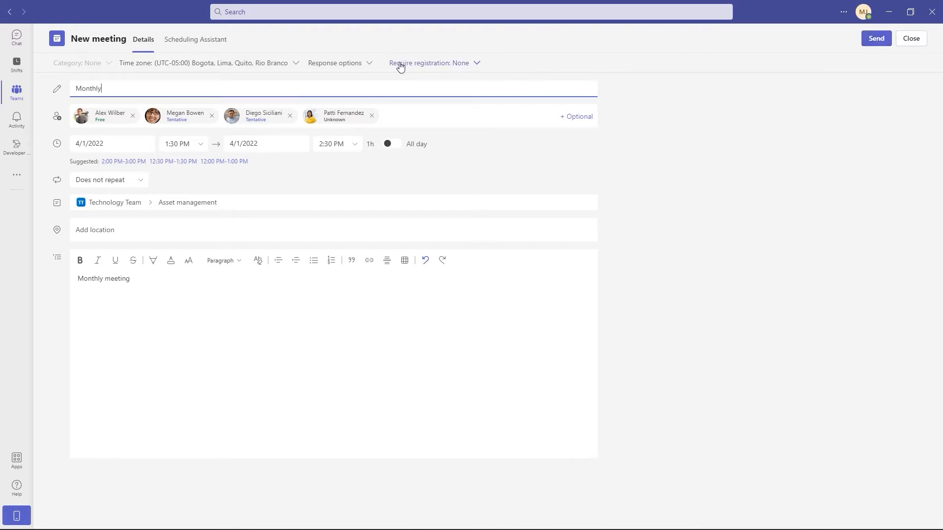
left_click(875, 42)
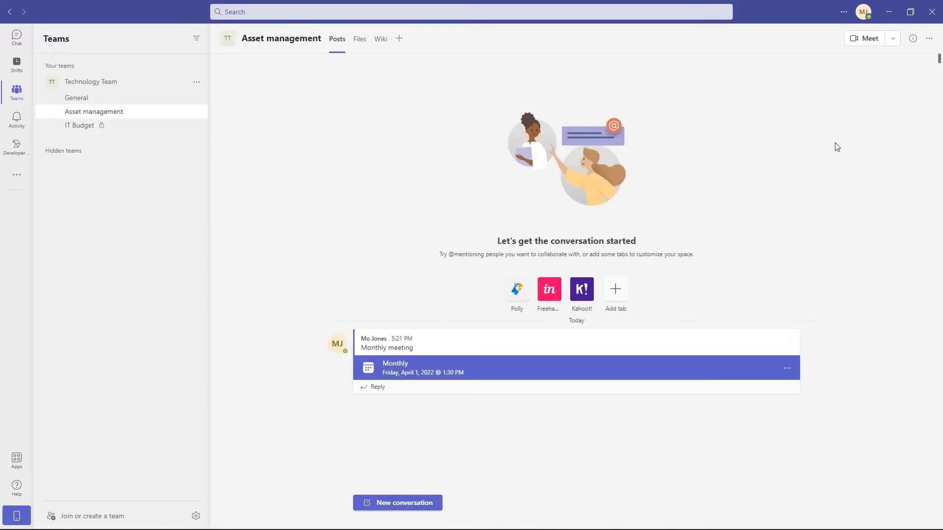
Open the posted Monthly meeting's details and bring up its meeting options page in a maximized browser window.
left_click(787, 371)
left_click(786, 396)
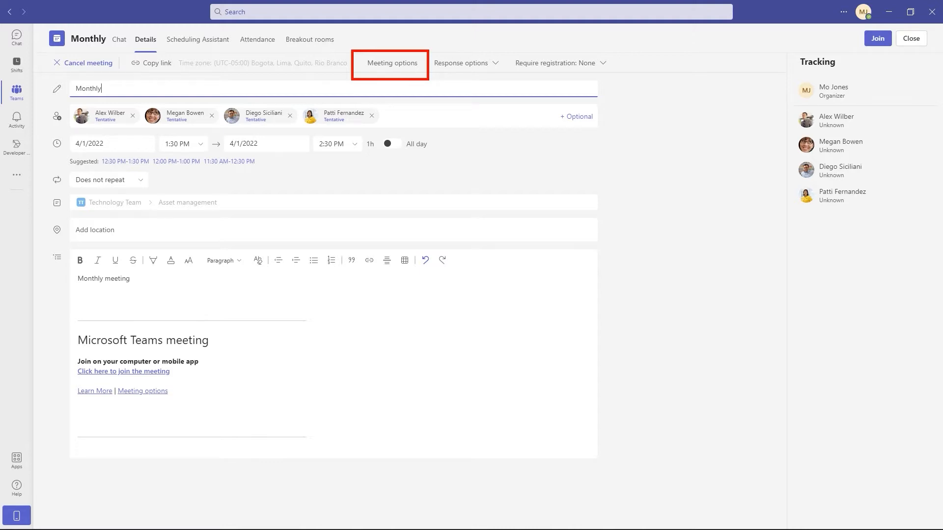
left_click(399, 63)
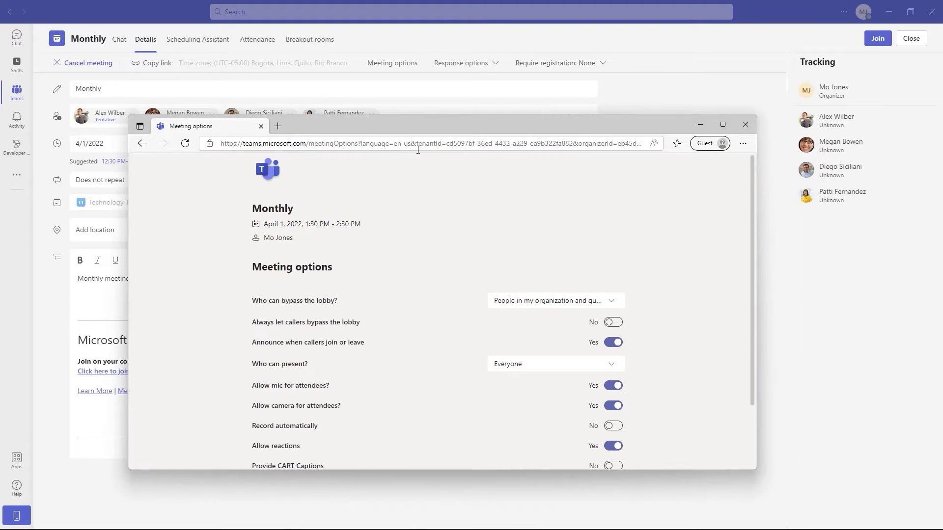
left_click(723, 125)
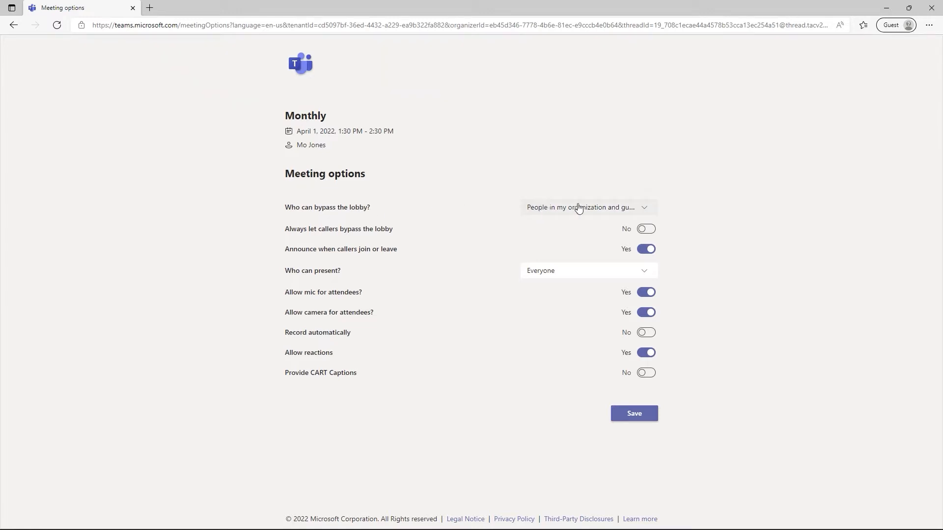
Set who can bypass the lobby to Only me, and switch it to People in my organization.
left_click(646, 211)
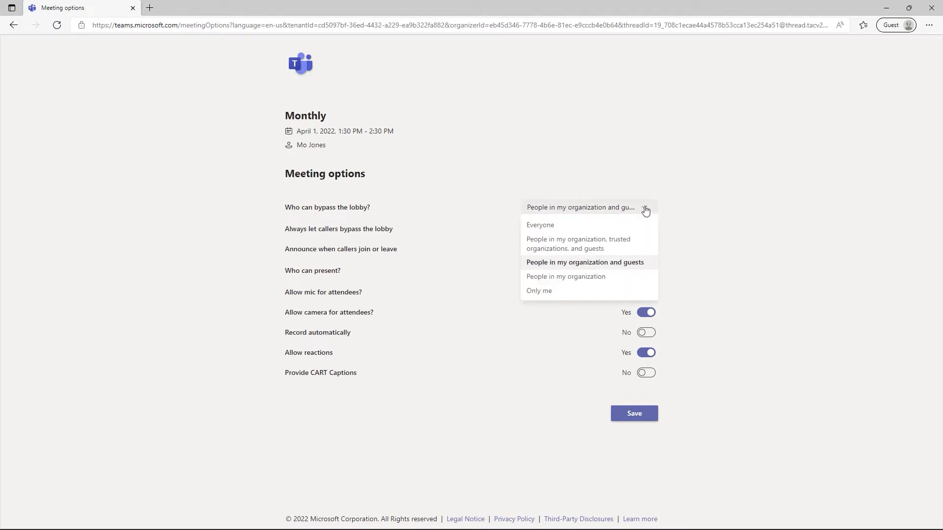
left_click(543, 291)
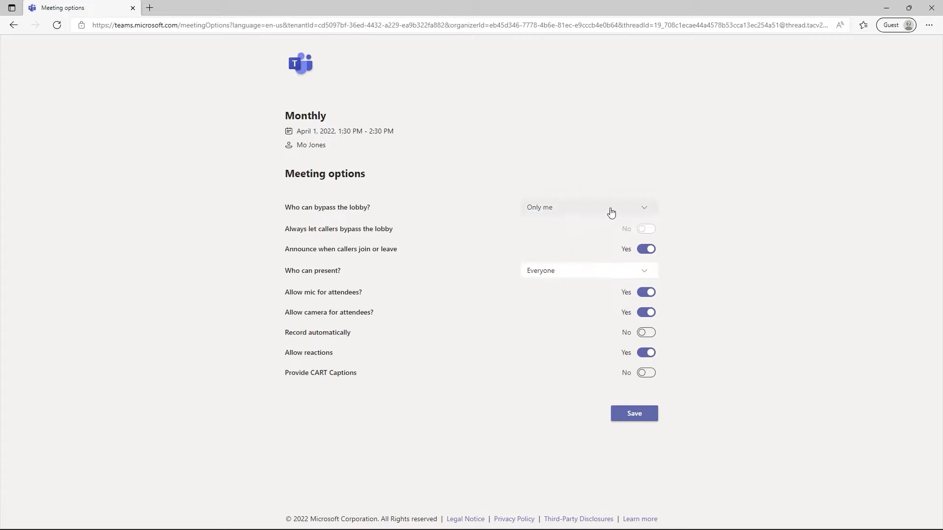
left_click(644, 210)
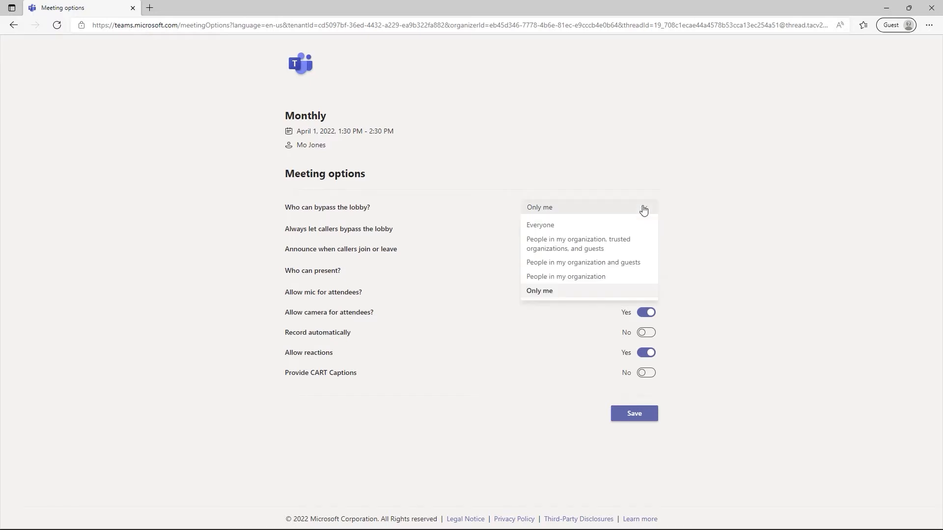
left_click(566, 278)
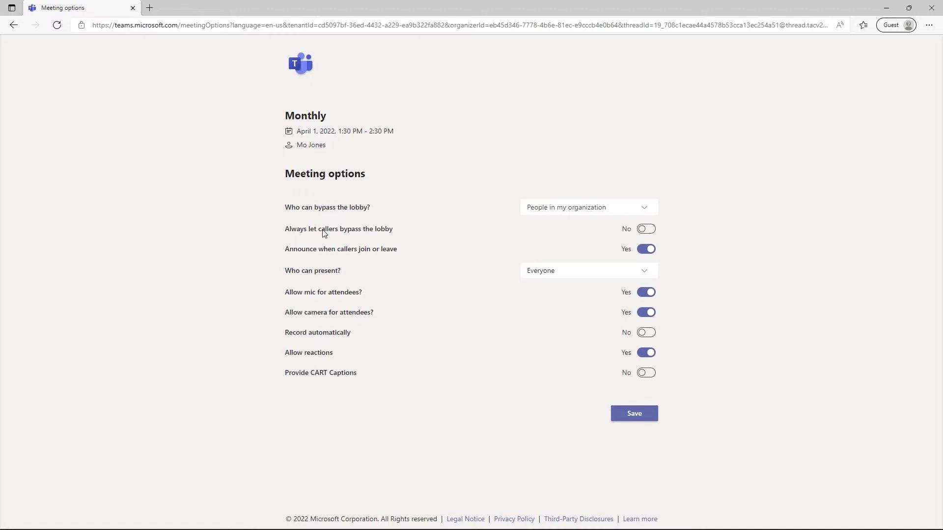
Always let callers bypass the lobby and turn off announcements when callers join or leave.
left_click(646, 229)
left_click(642, 254)
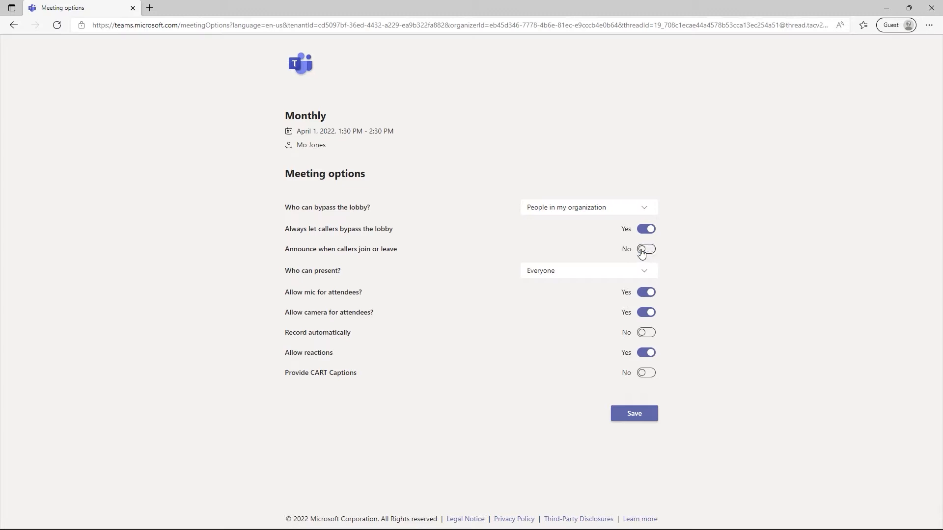
Limit who can present to Specific people and choose the Marketing Assistant as the presenter.
left_click(645, 275)
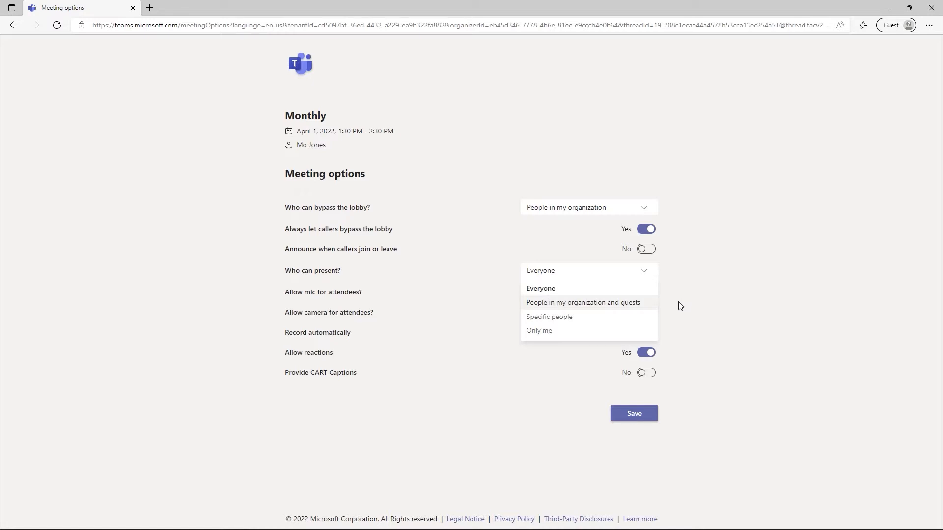
left_click(574, 318)
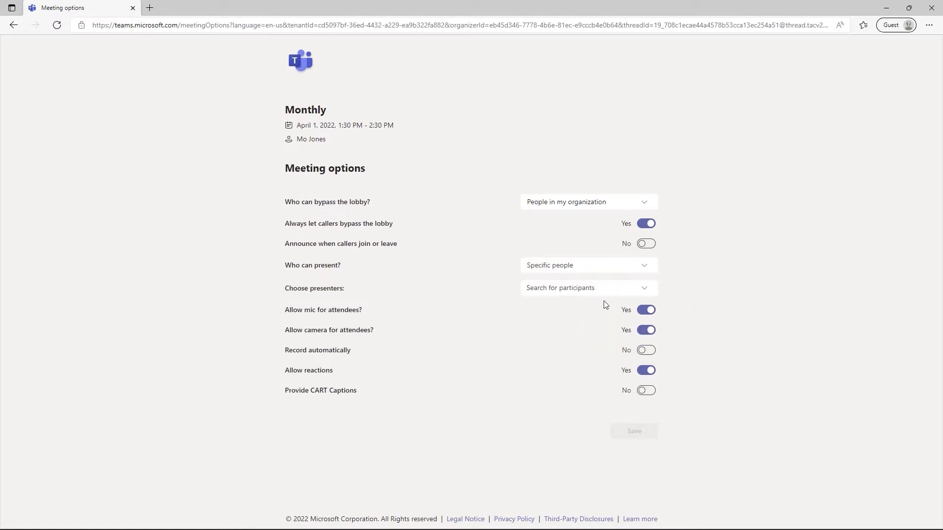
left_click(645, 288)
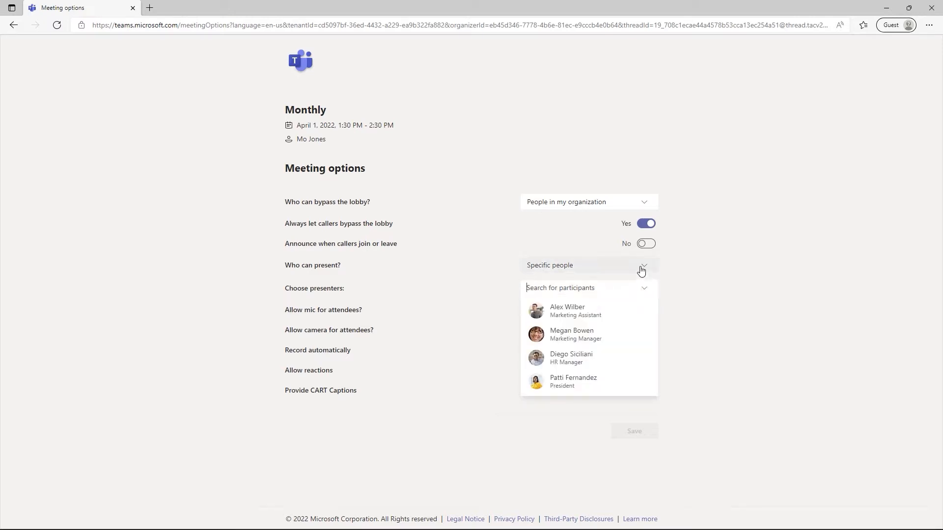
left_click(571, 310)
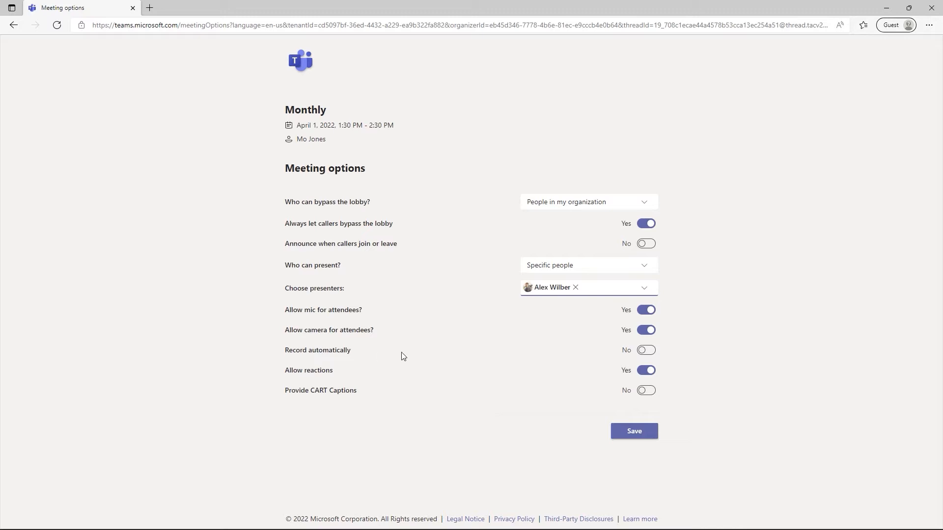
Turn on automatic recording, save the meeting options, and close the options page and the meeting details.
left_click(649, 351)
left_click(638, 432)
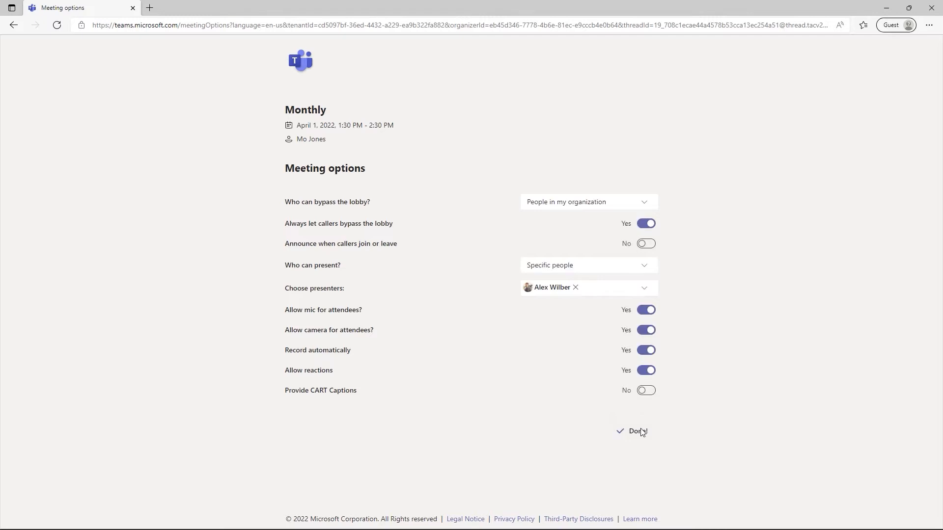
left_click(931, 8)
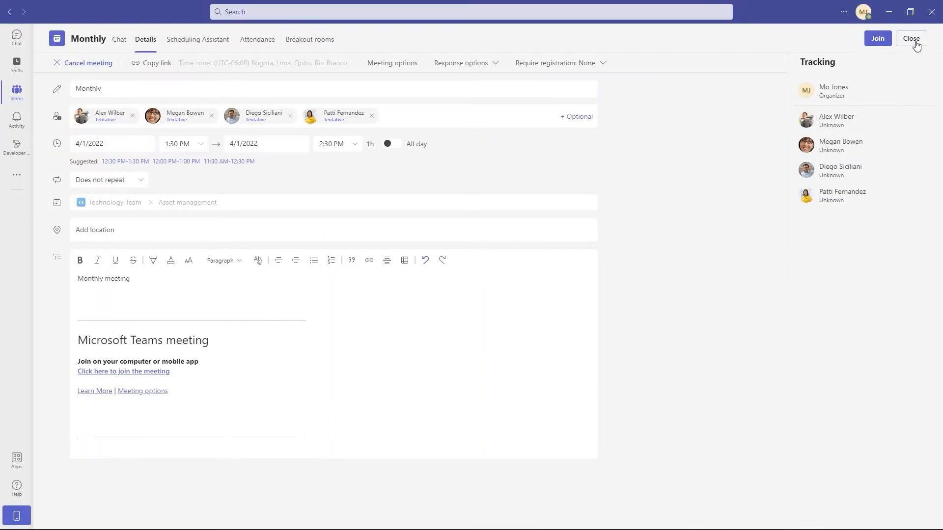
left_click(913, 42)
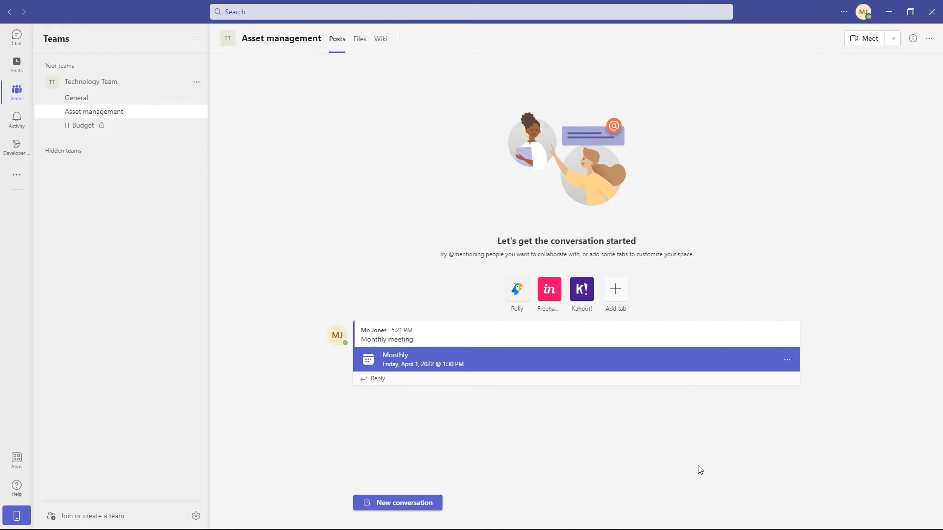
Reopen the posted Monthly meeting's details and create 2 breakout rooms for it.
left_click(788, 360)
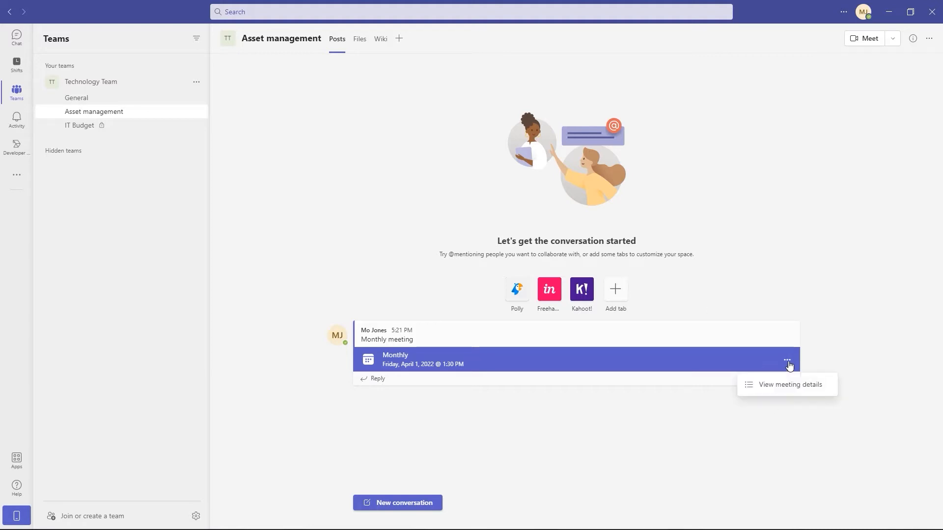
left_click(790, 388)
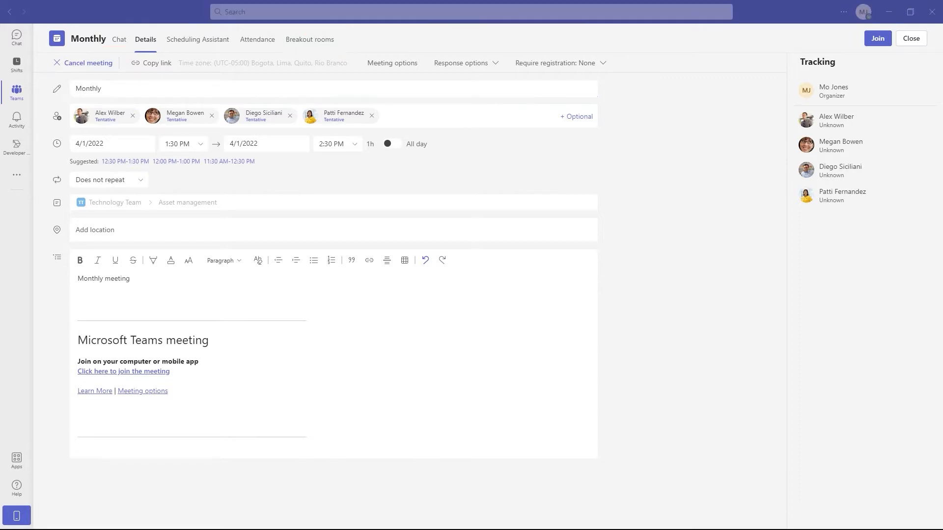
left_click(324, 46)
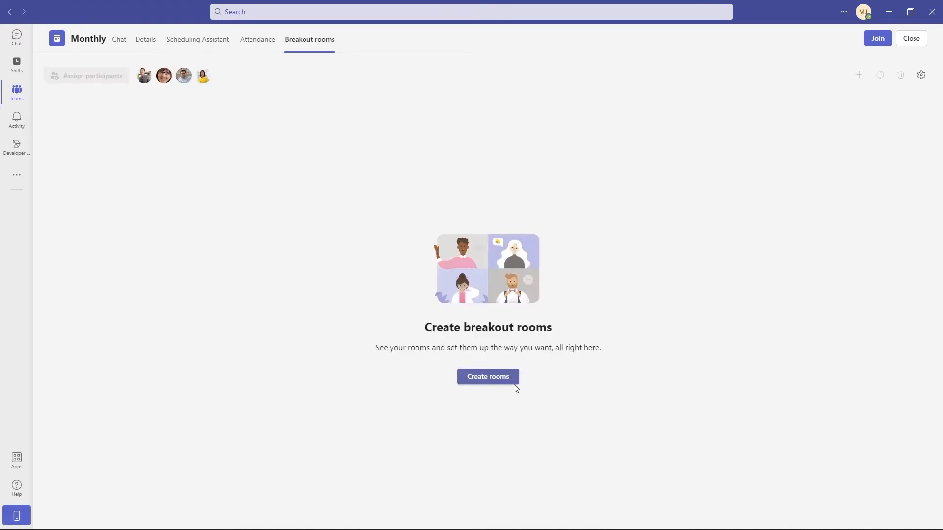
left_click(499, 385)
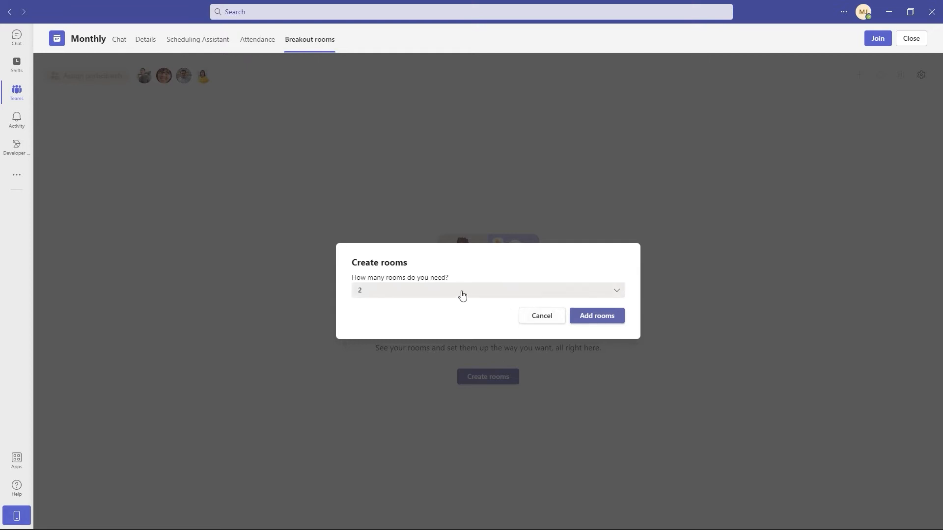
left_click(610, 317)
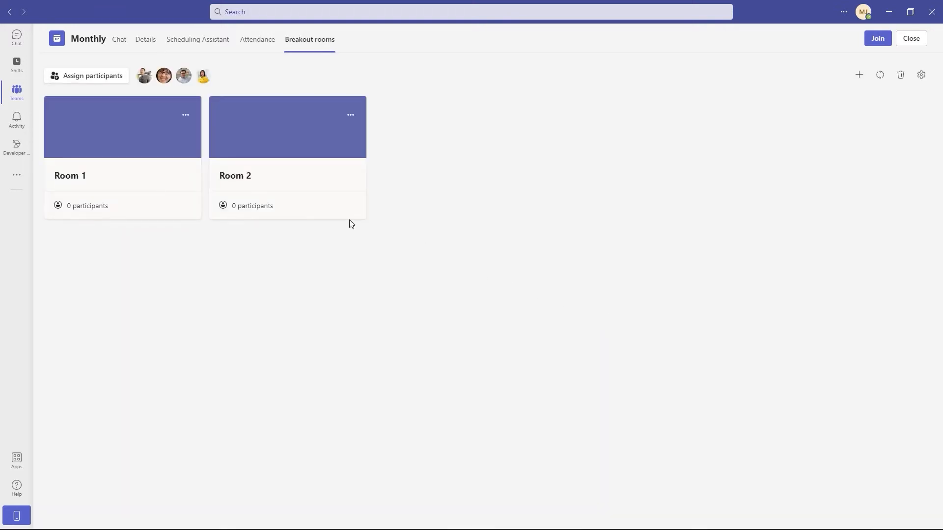
Rename the breakout room Room 1 as Team1.
left_click(186, 117)
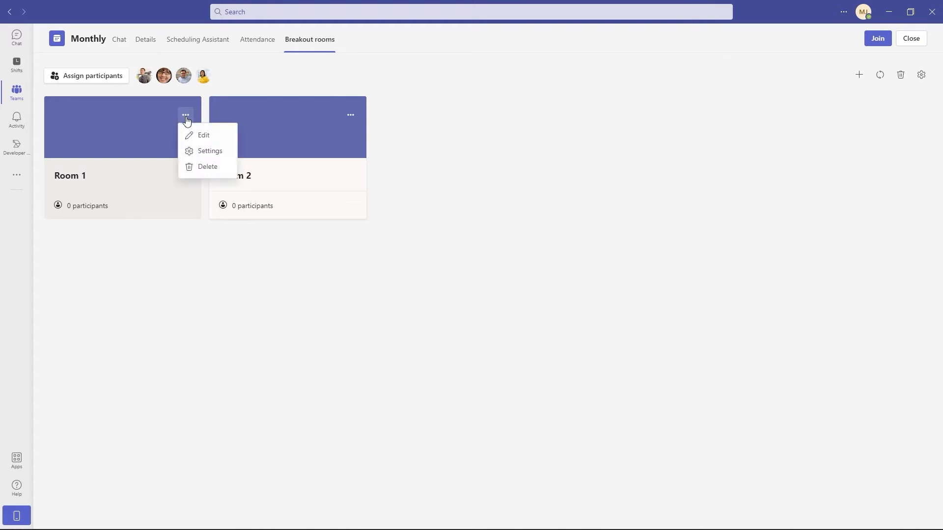
left_click(205, 141)
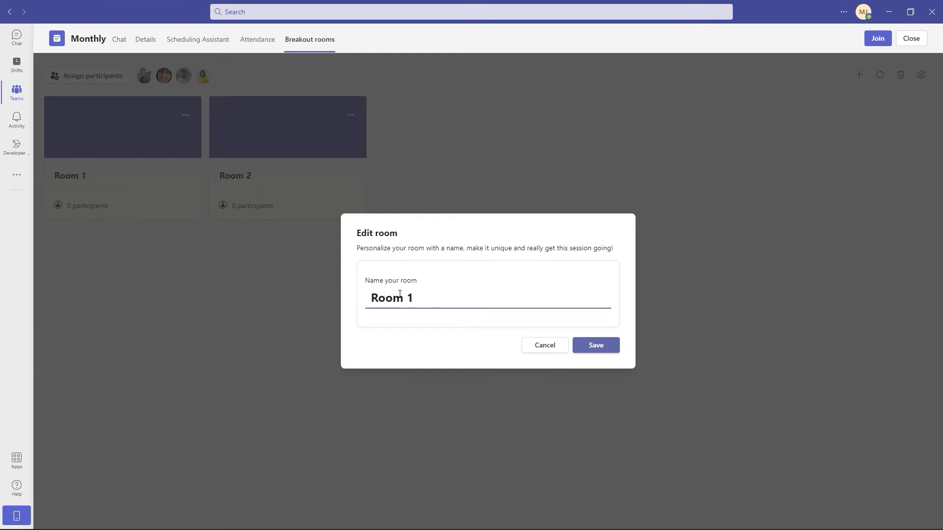
key("BackSpace")
key("BackSpace")
key("BackSpace")
key("BackSpace")
key("BackSpace")
key("BackSpace")
type("Team1")
left_click(597, 350)
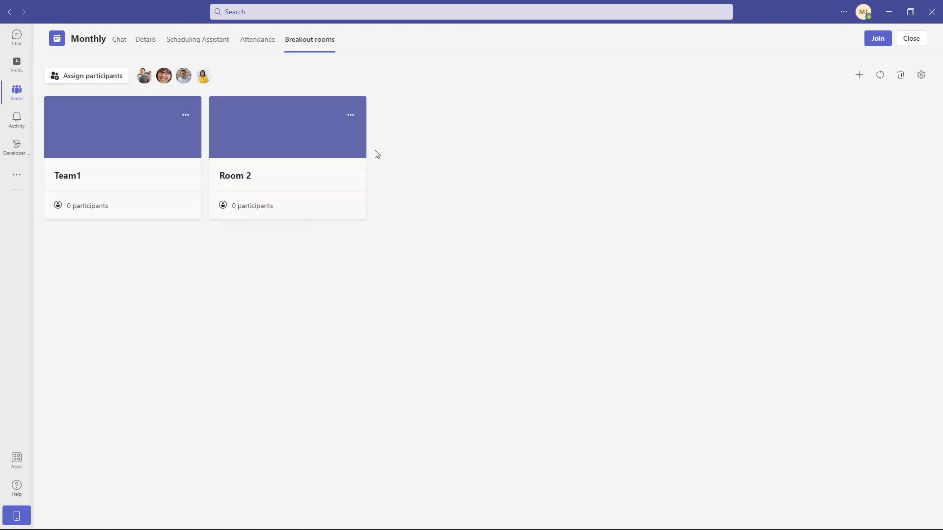
Rename the breakout room Room 2 as Team2.
left_click(351, 118)
left_click(369, 135)
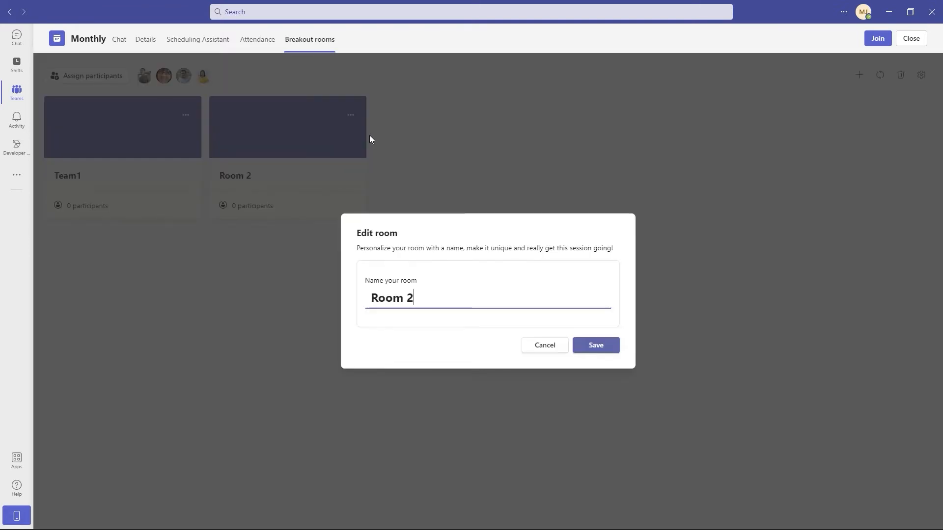
key("BackSpace")
key("BackSpace")
key("BackSpace")
key("BackSpace")
key("BackSpace")
type("Te")
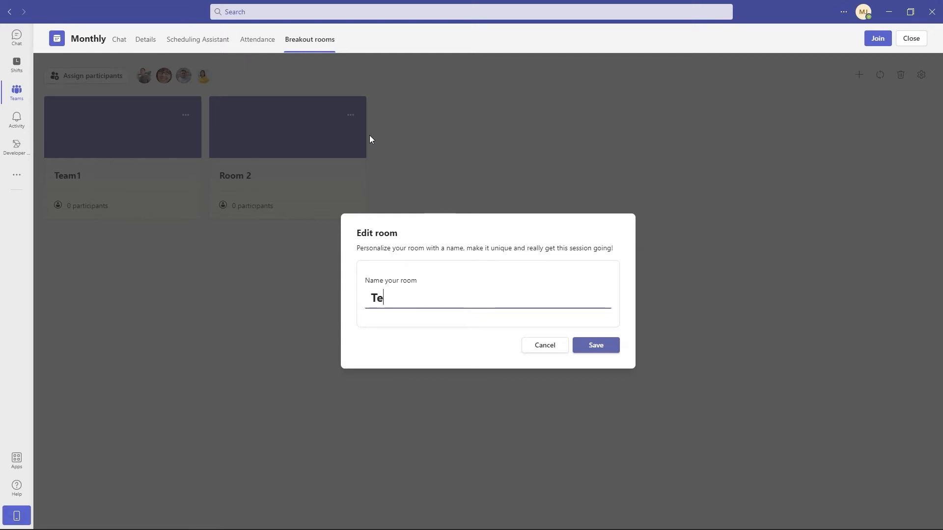
type("am2")
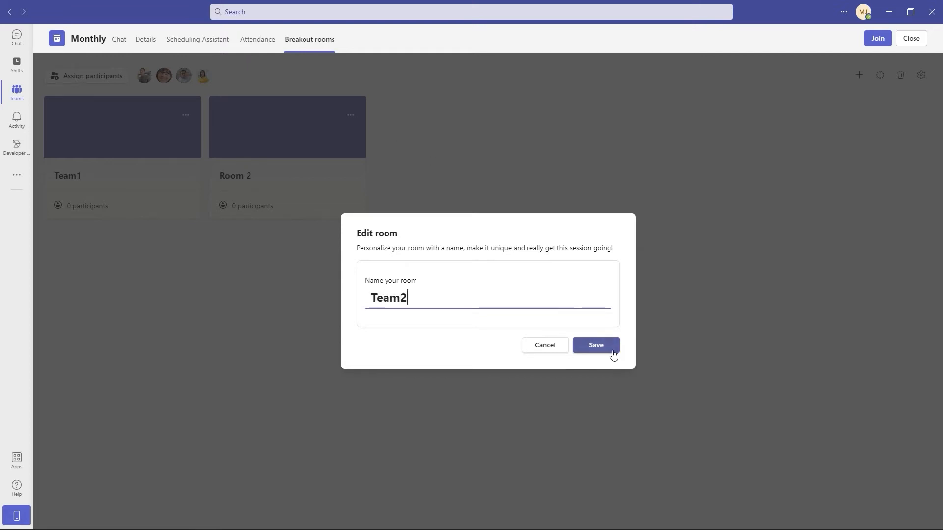
left_click(613, 355)
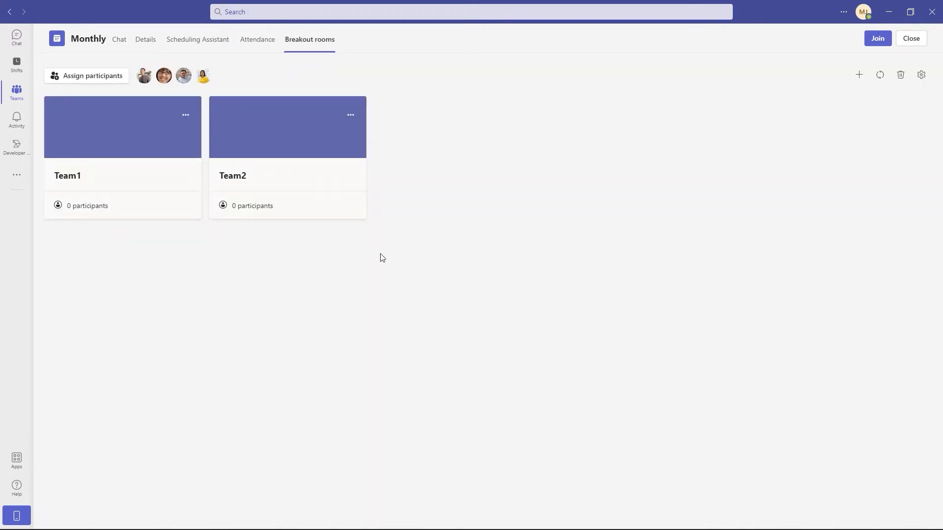
Manually set the rooms for the participants, giving the first two listed Team1 and the last two Team2.
left_click(92, 80)
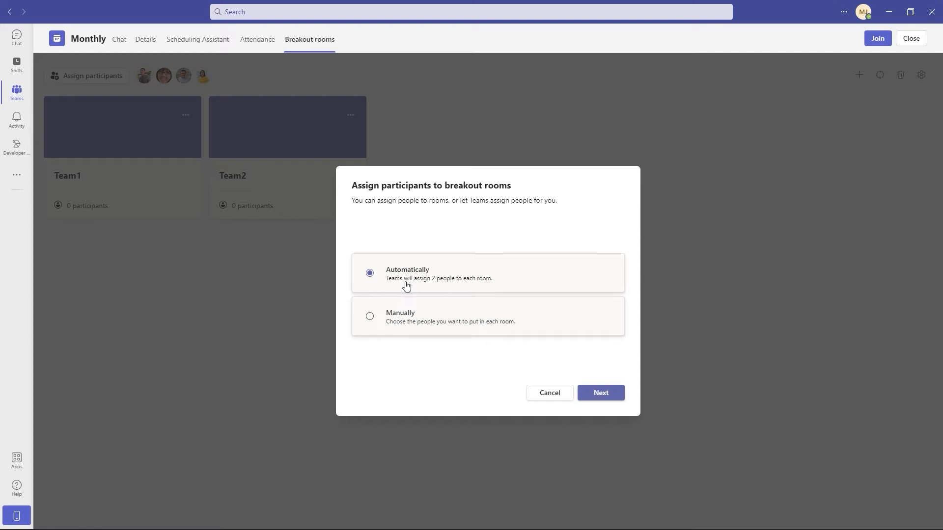
left_click(398, 322)
left_click(600, 393)
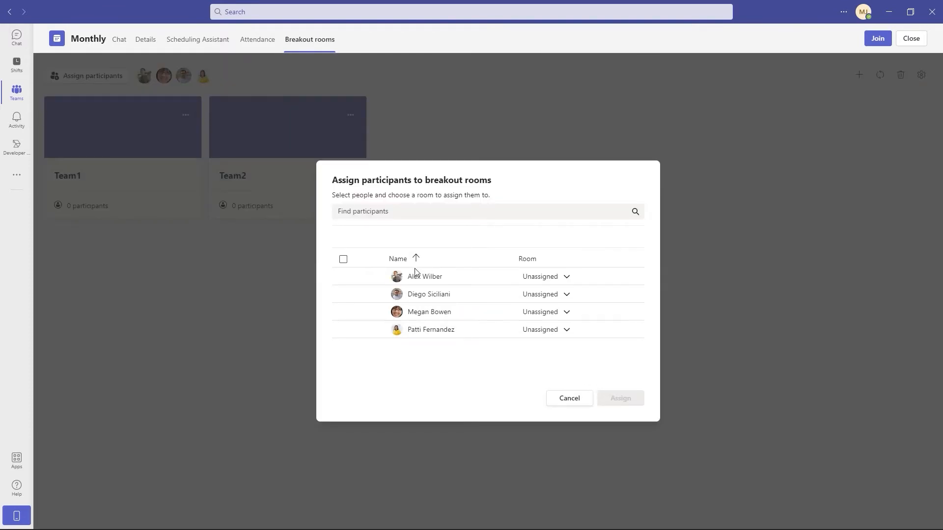
left_click(566, 279)
left_click(541, 312)
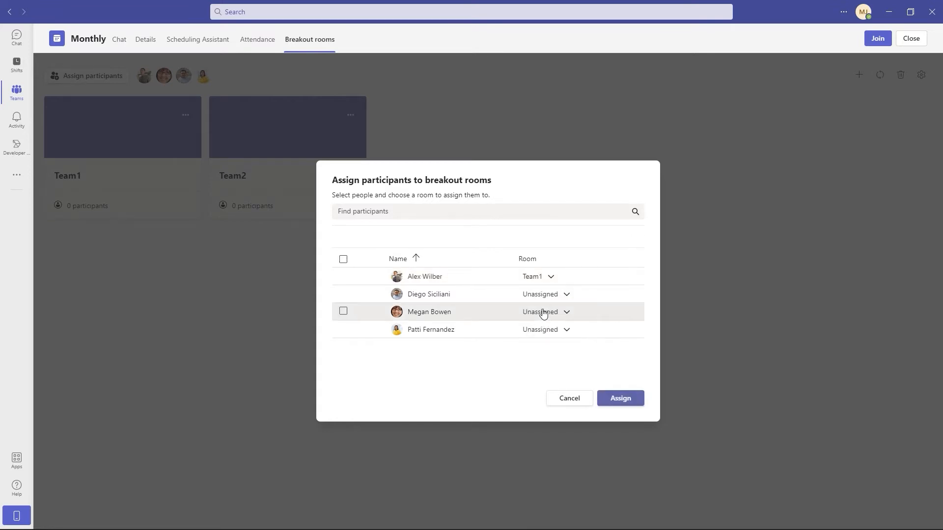
left_click(566, 313)
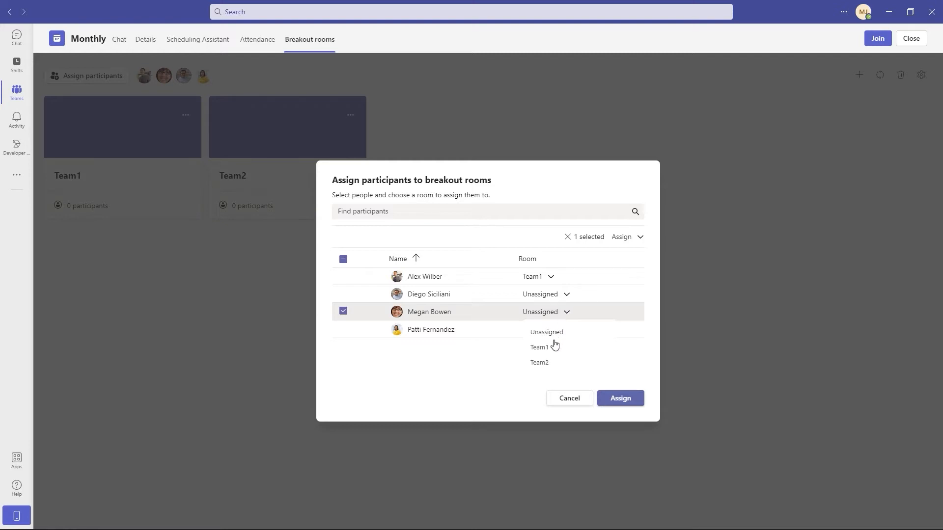
left_click(547, 364)
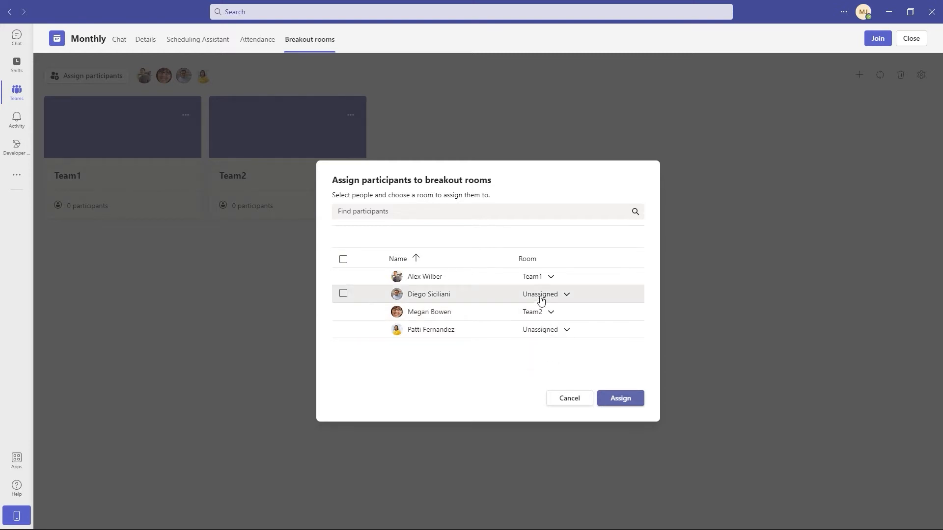
left_click(568, 297)
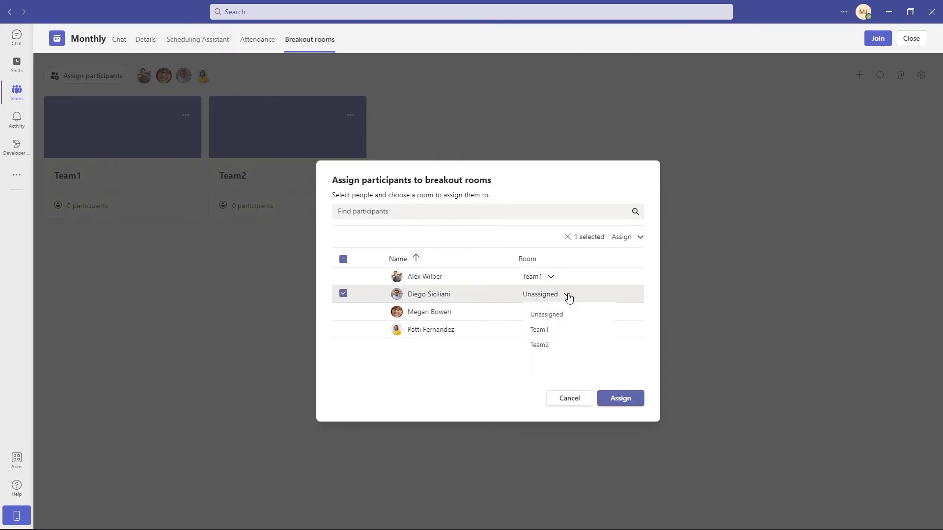
left_click(539, 330)
left_click(561, 333)
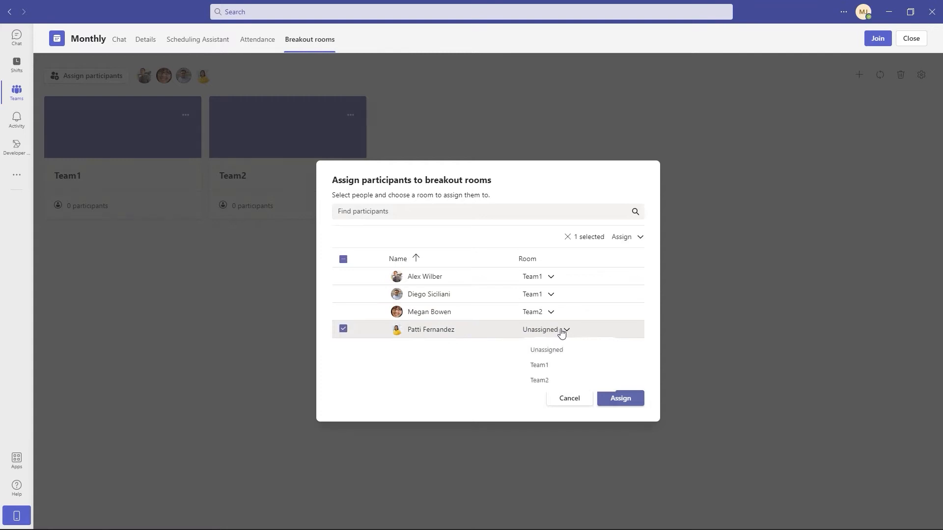
left_click(539, 381)
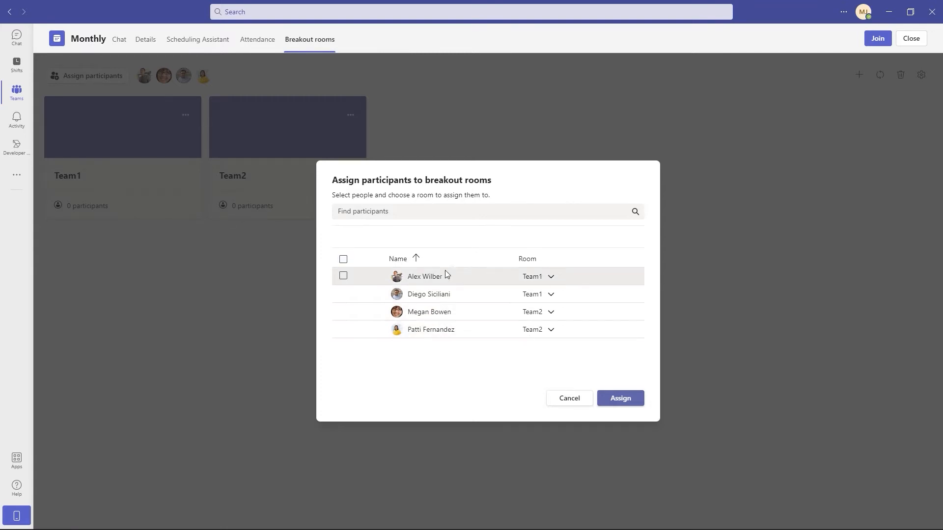
Check the bulk room choices for the first listed participant and confirm the room assignments as set.
left_click(344, 277)
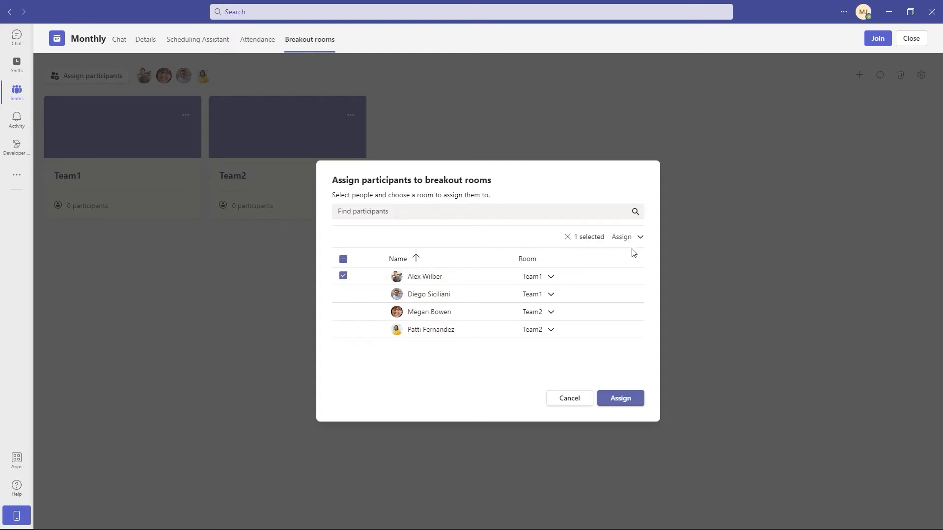
left_click(641, 239)
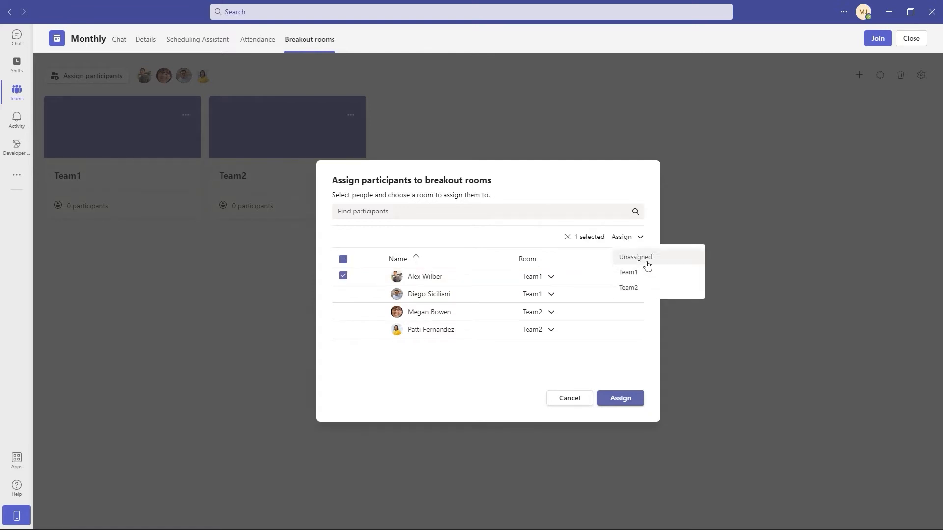
left_click(504, 241)
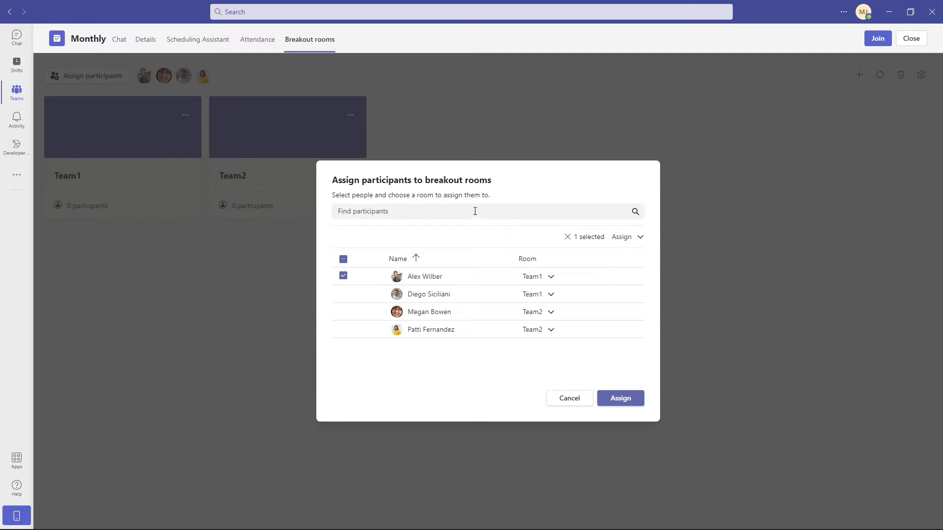
left_click(459, 211)
left_click(622, 402)
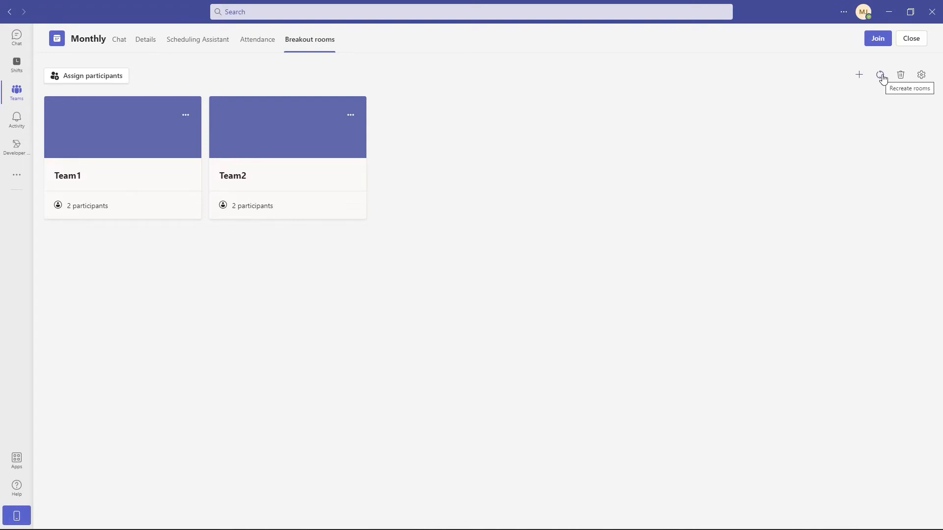
In the breakout rooms settings, turn on assigning presenters to manage rooms and enable a time limit.
left_click(921, 77)
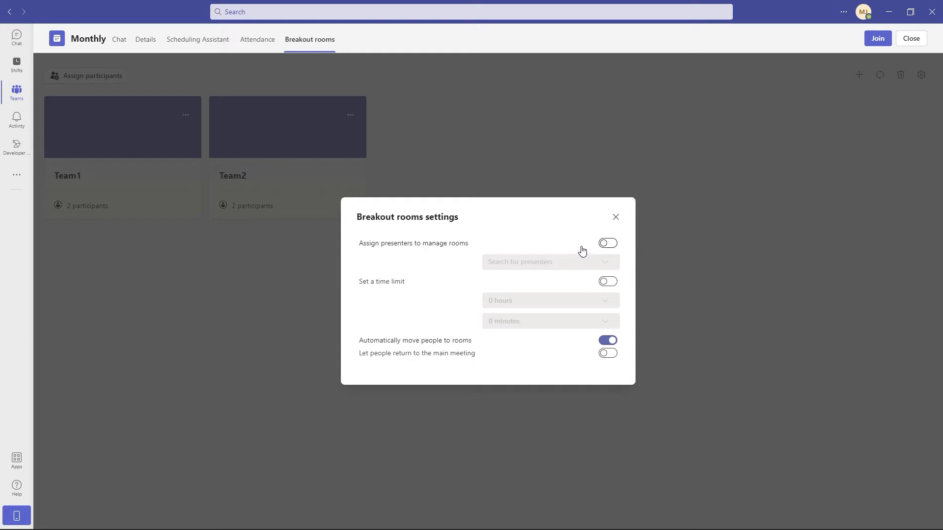
left_click(612, 244)
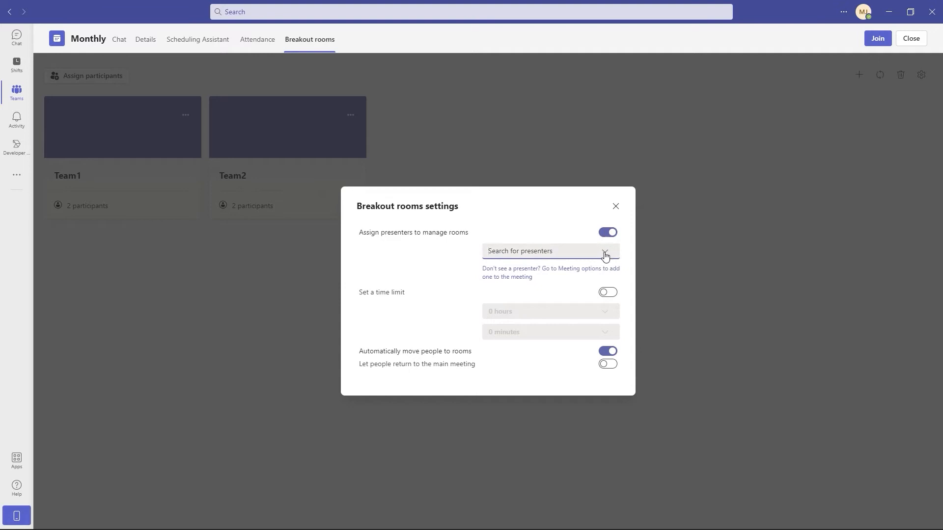
left_click(604, 255)
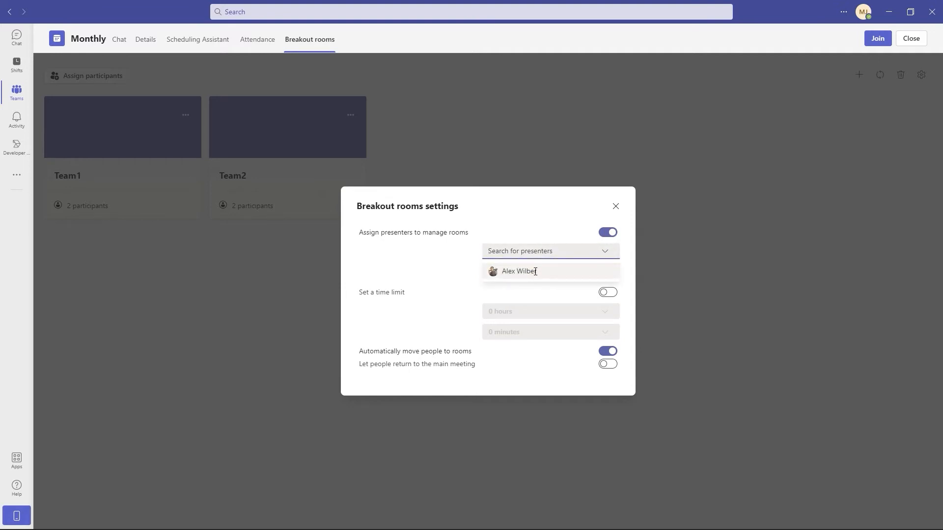
left_click(498, 214)
left_click(613, 300)
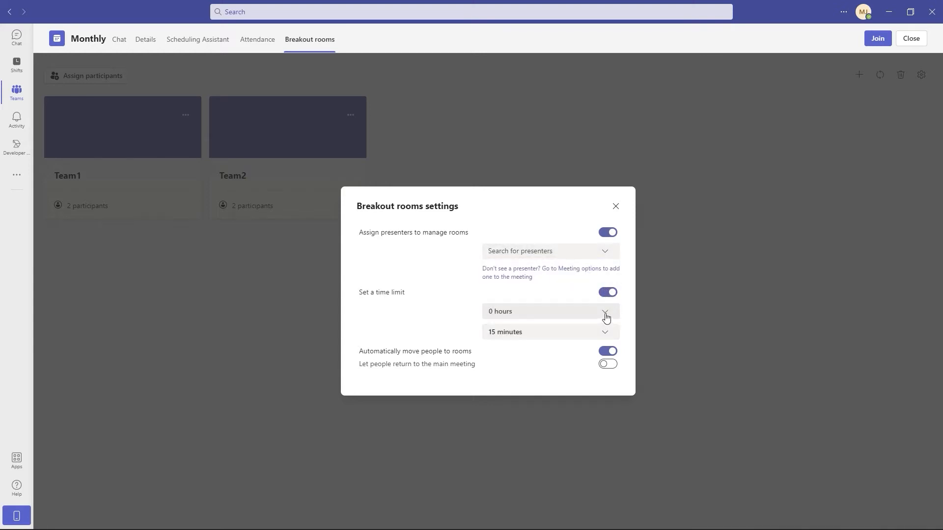
Check the hour and minute choices for the breakout rooms time limit and switch the limit back on.
left_click(606, 317)
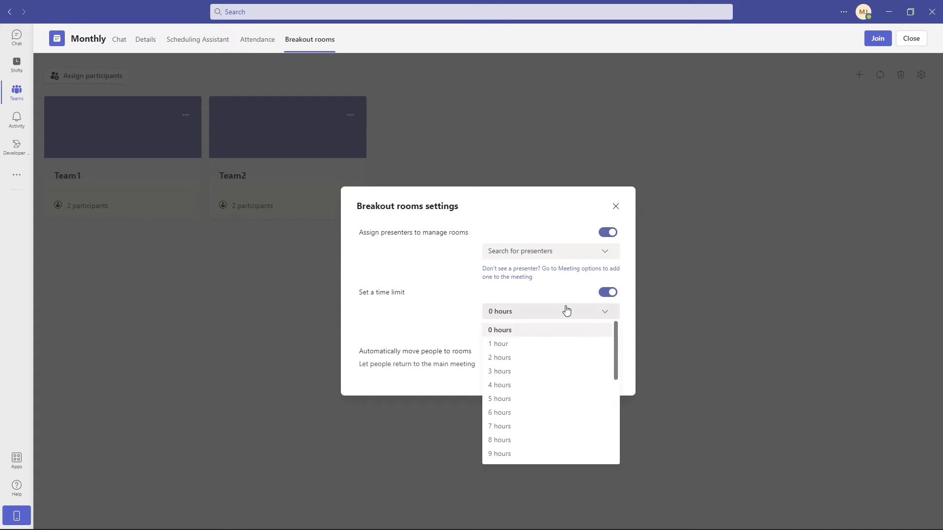
left_click(480, 293)
left_click(607, 292)
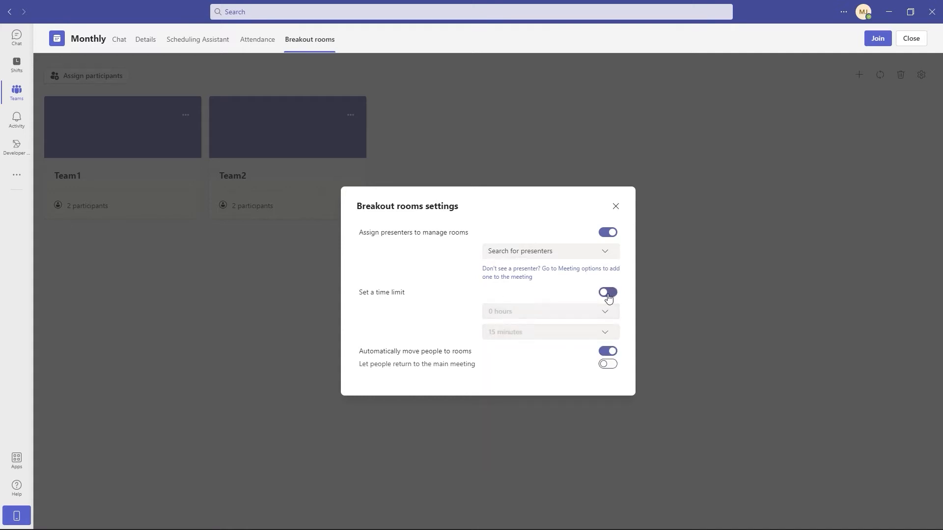
left_click(605, 333)
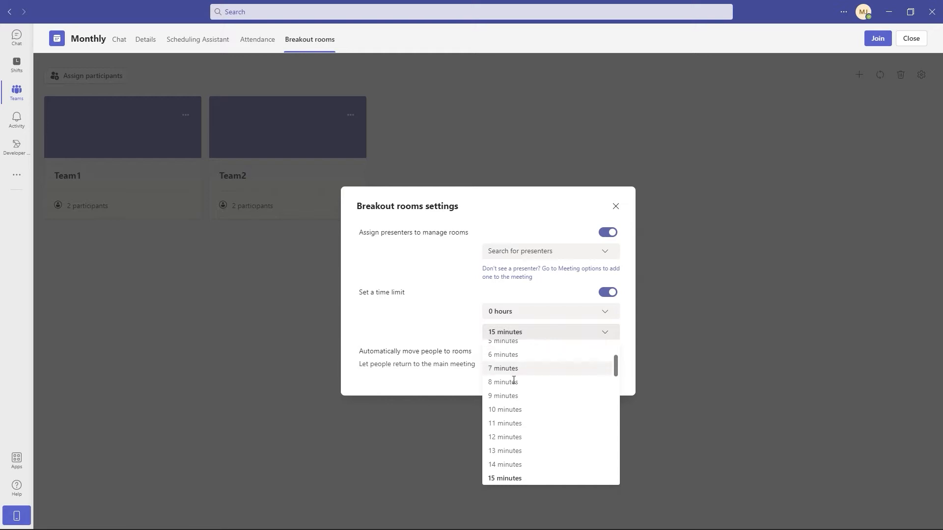
left_click(451, 295)
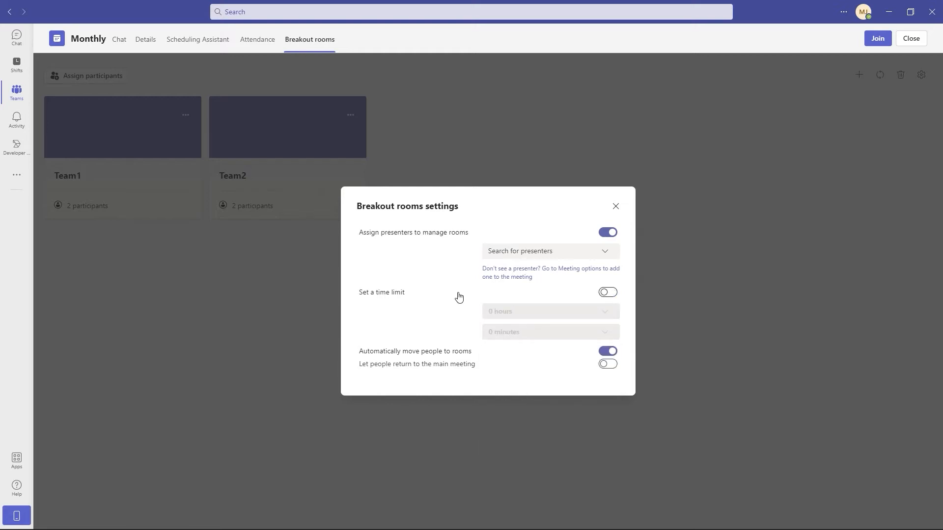
left_click(610, 295)
Let people return to the main meeting, turn off assigning presenters to manage rooms, and leave the breakout rooms settings.
left_click(611, 367)
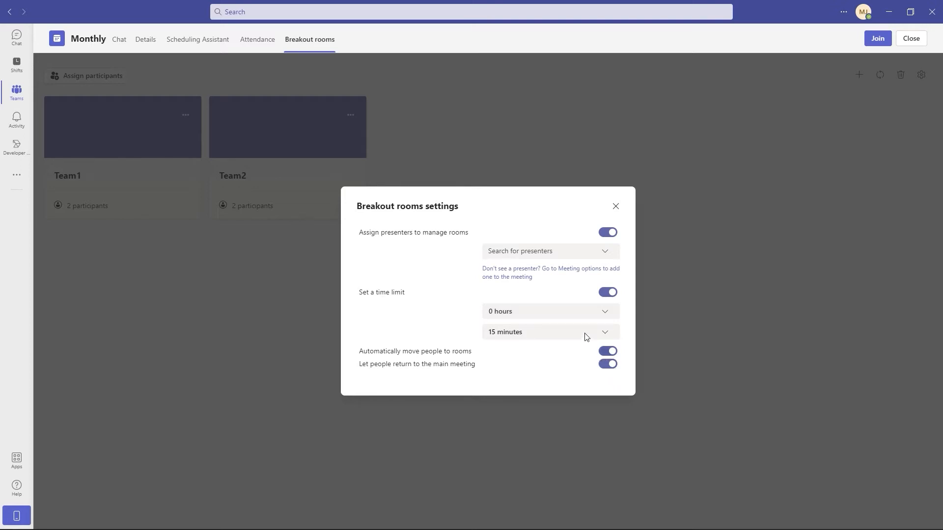
left_click(608, 236)
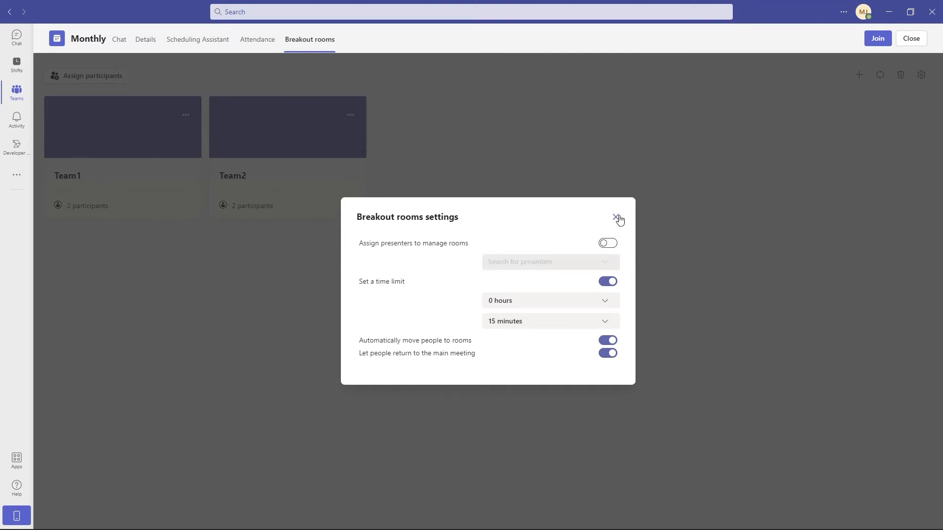
left_click(616, 218)
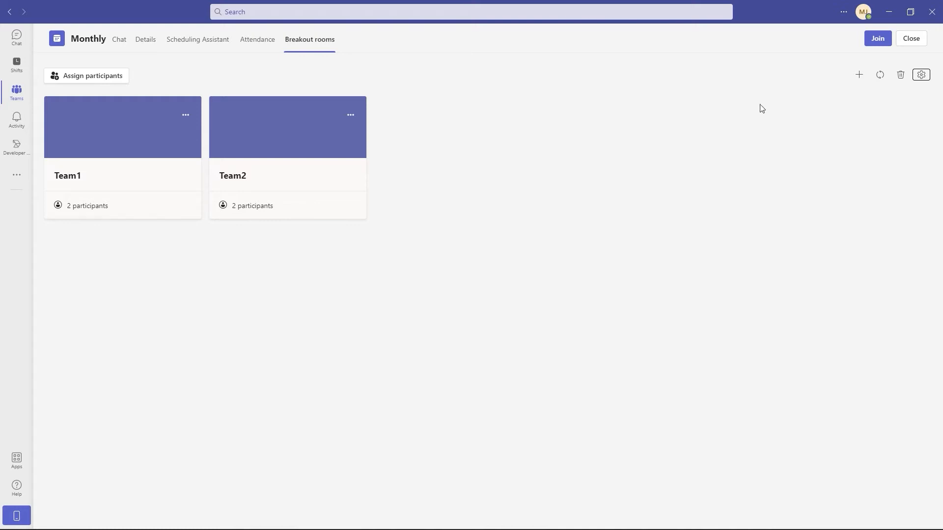
Return to the Asset management channel and open the Monthly meeting's chat from its meeting details.
left_click(911, 40)
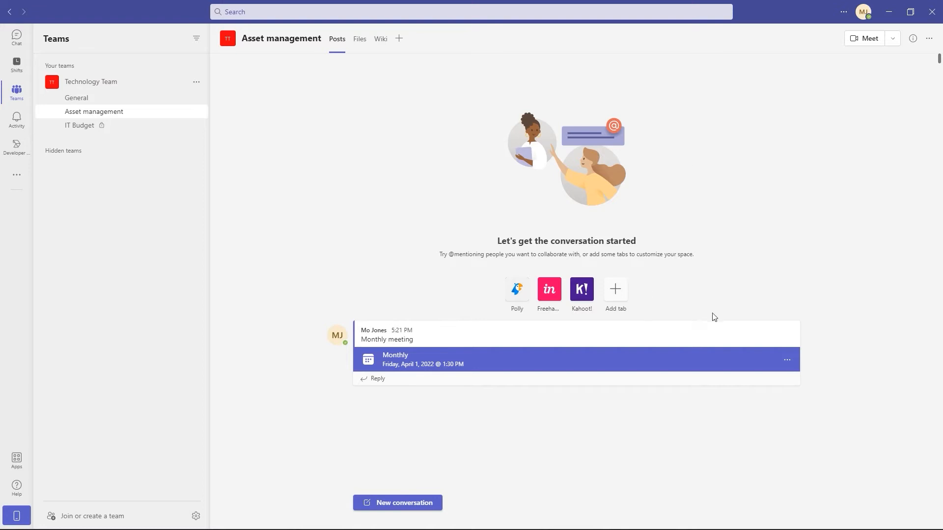
left_click(787, 362)
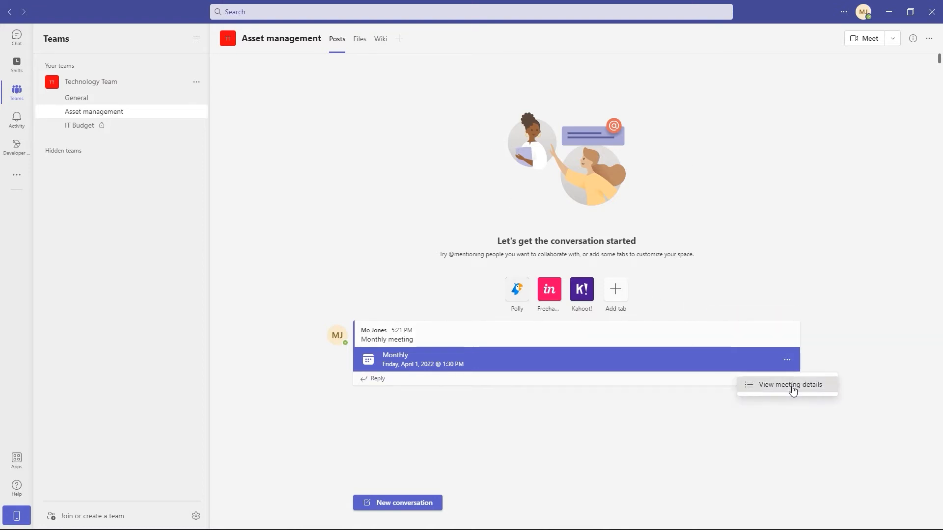
left_click(789, 386)
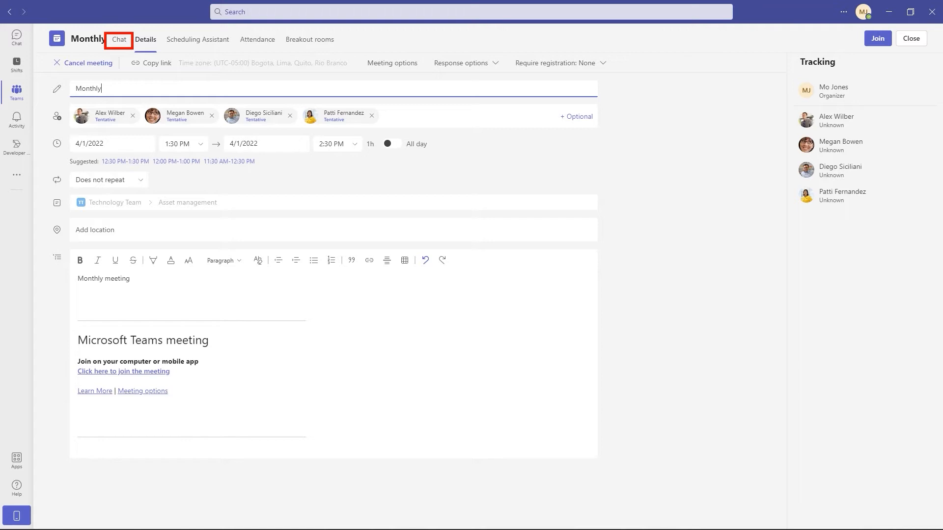
left_click(118, 42)
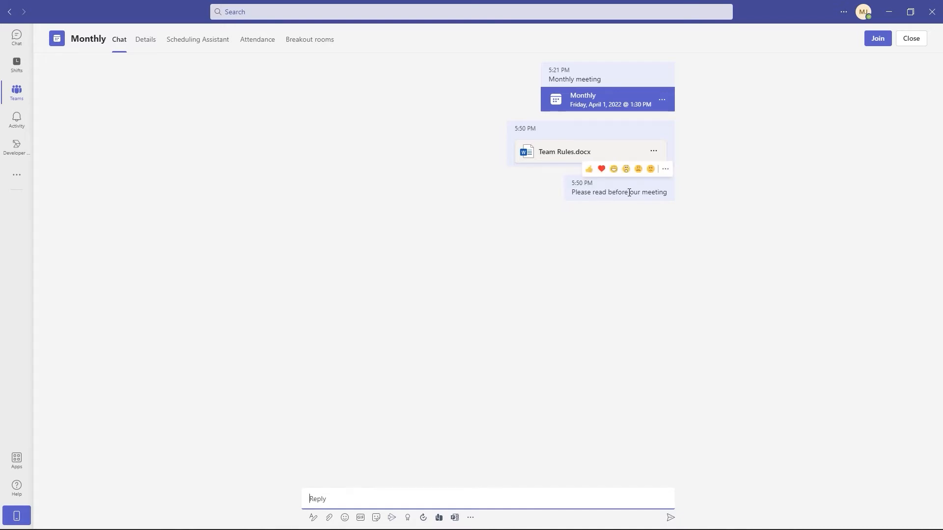
Upload the Book1 spreadsheet from the computer's Desktop and send it in the Monthly meeting chat.
left_click(329, 519)
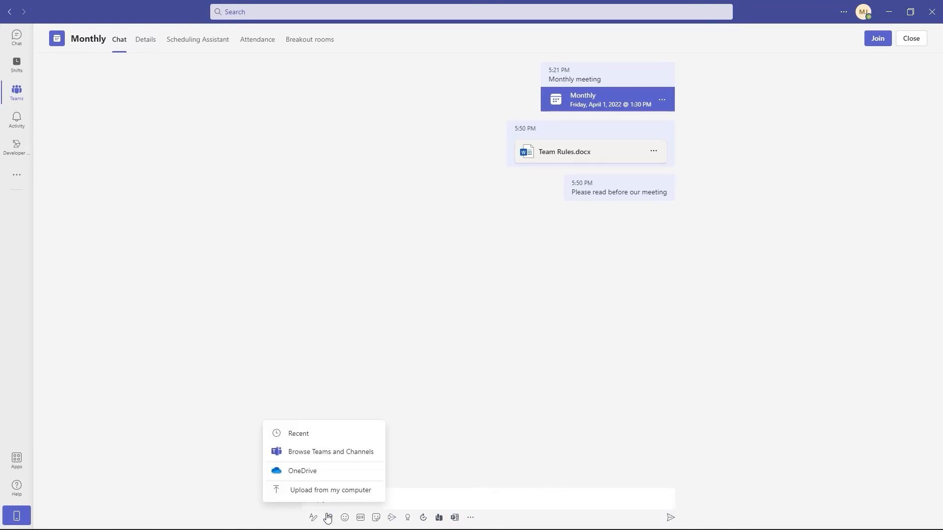
left_click(316, 491)
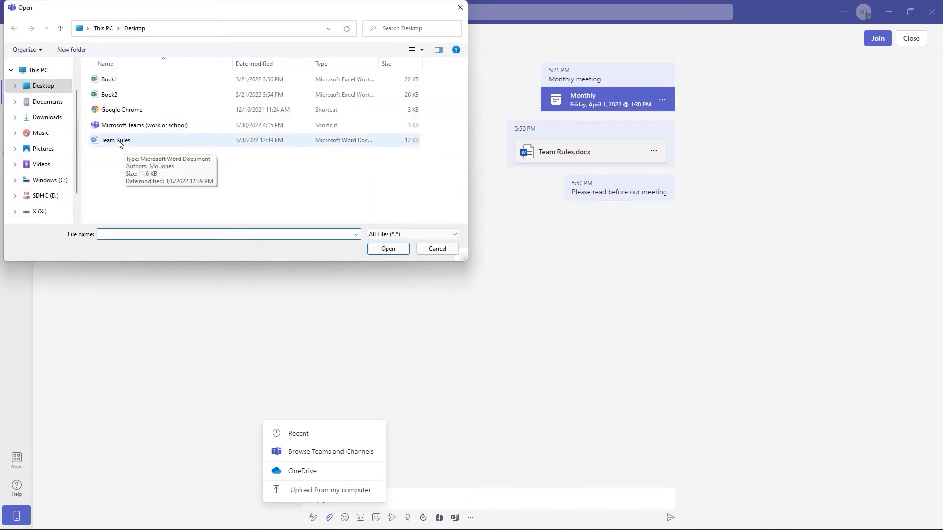
left_click(109, 84)
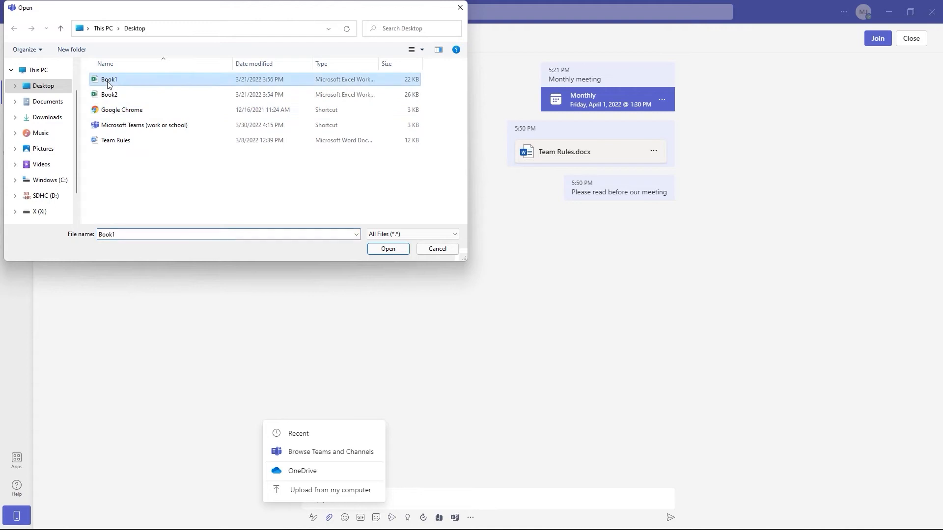
left_click(388, 249)
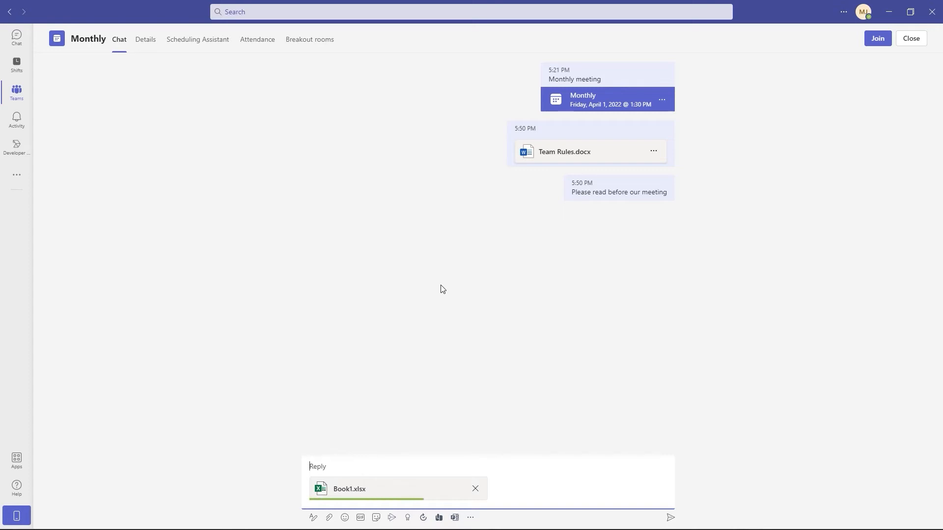
left_click(671, 518)
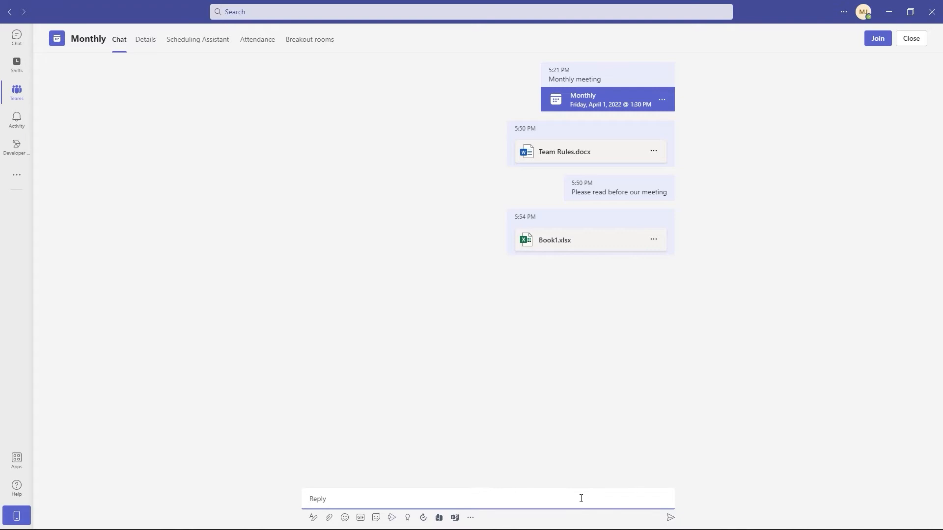
Send the message "Please complete your section of the spreadsheet" in the meeting chat and close the meeting.
type("Please complete your section of t")
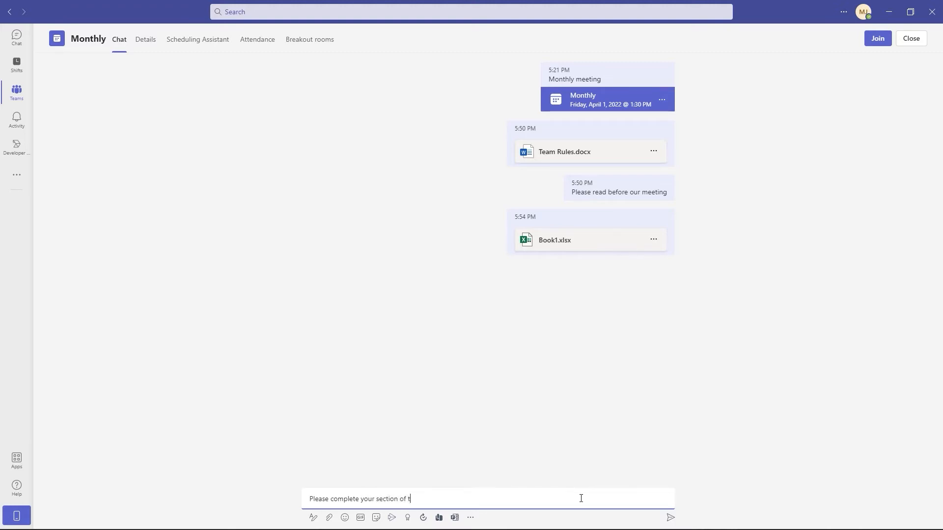
type("he spreadsheet")
left_click(671, 517)
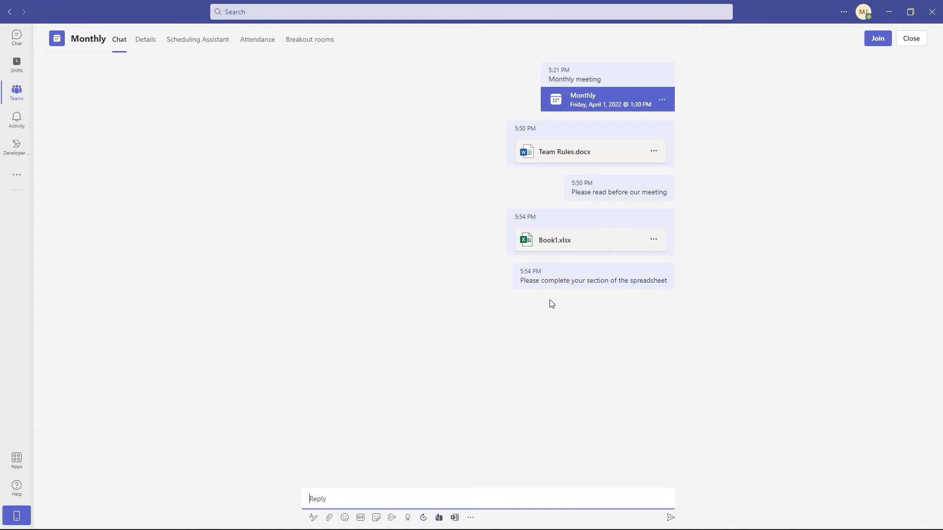
left_click(911, 39)
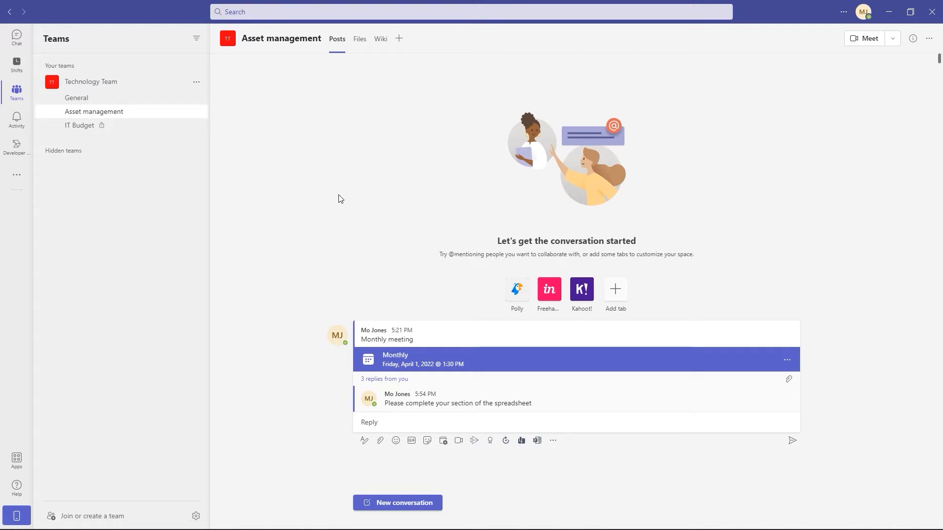
left_click(542, 424)
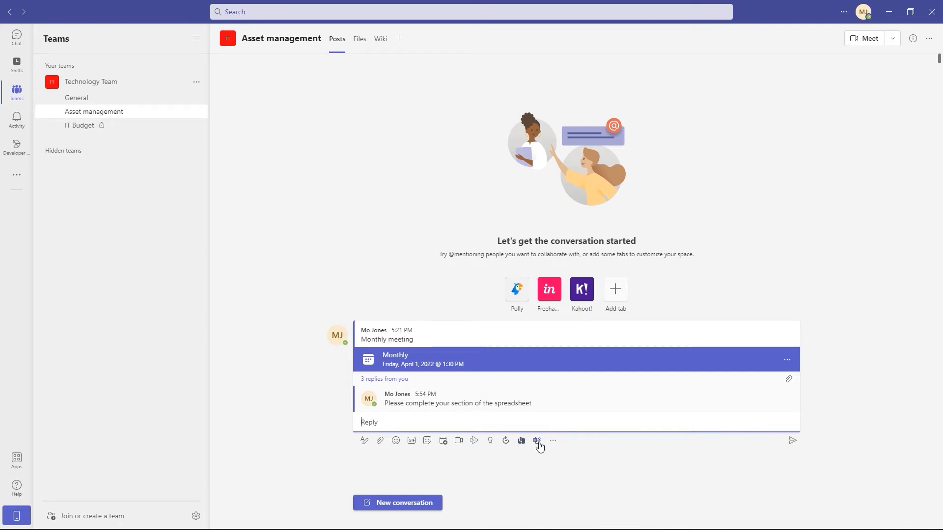
left_click(537, 441)
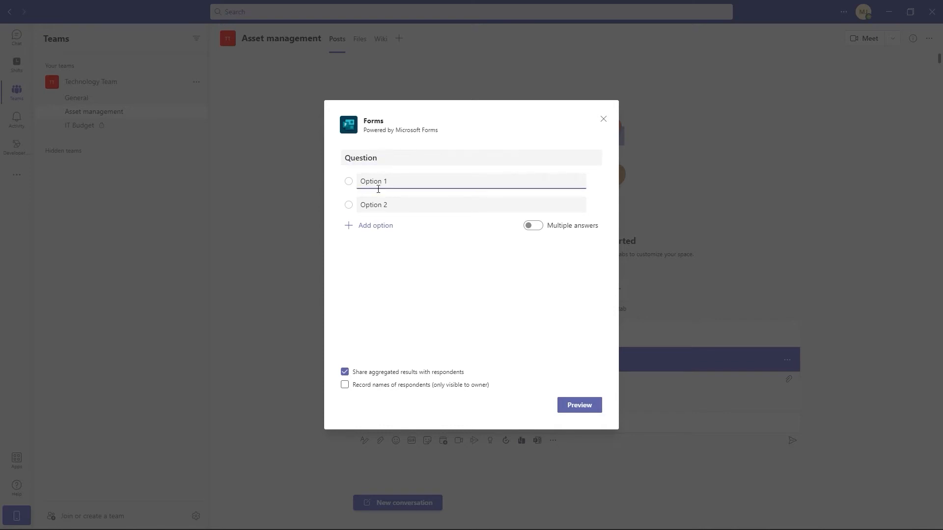
left_click(603, 120)
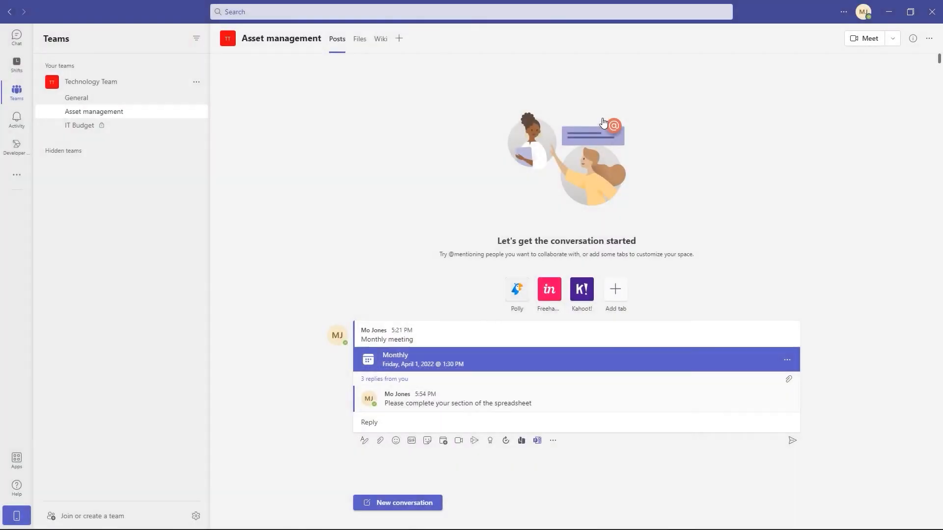
Start adding a tab to the Asset management channel, search the apps for "form" and choose Forms.
left_click(401, 42)
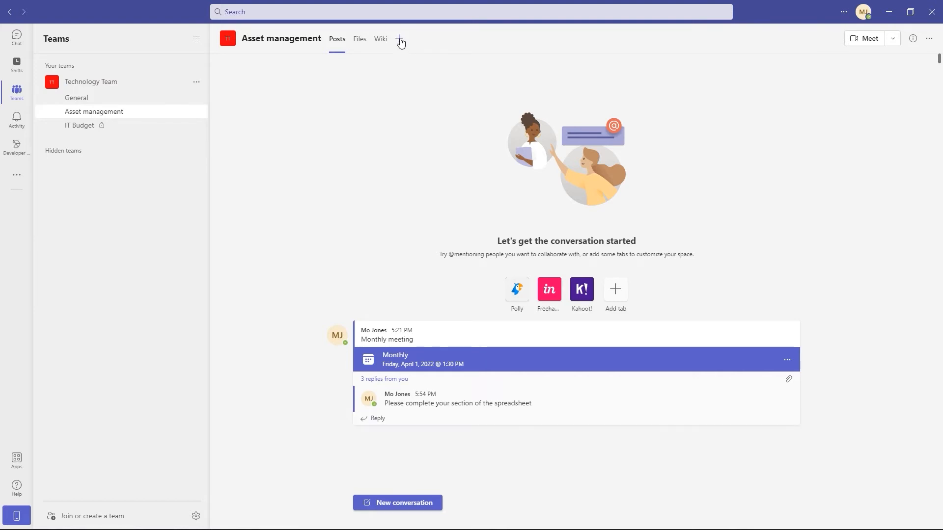
left_click(400, 42)
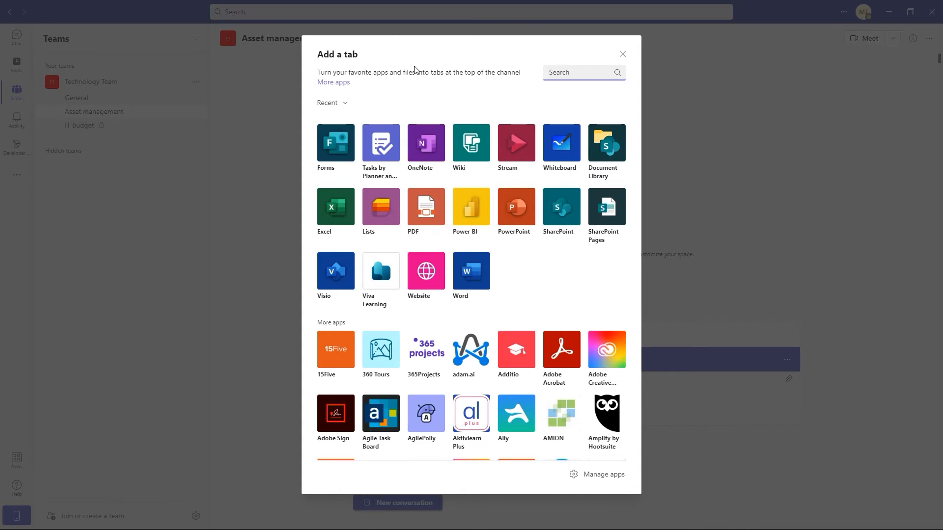
type("form")
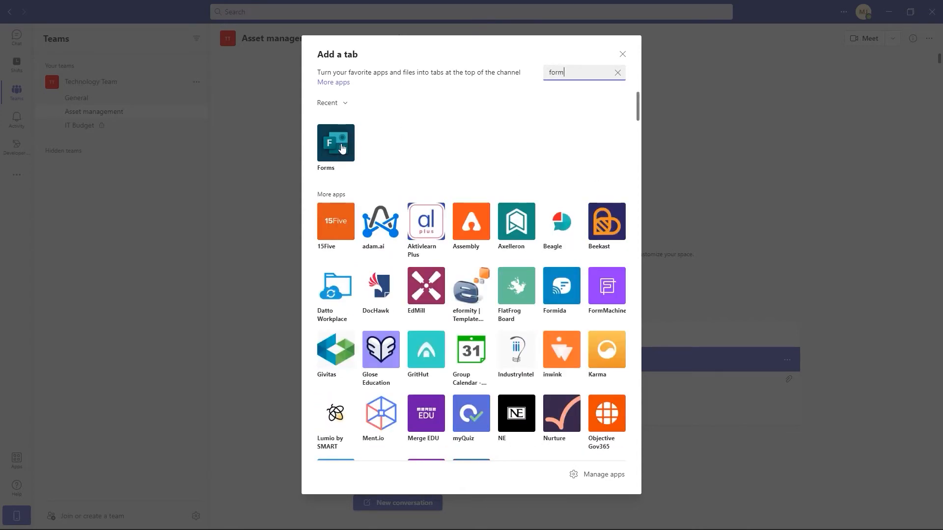
left_click(342, 149)
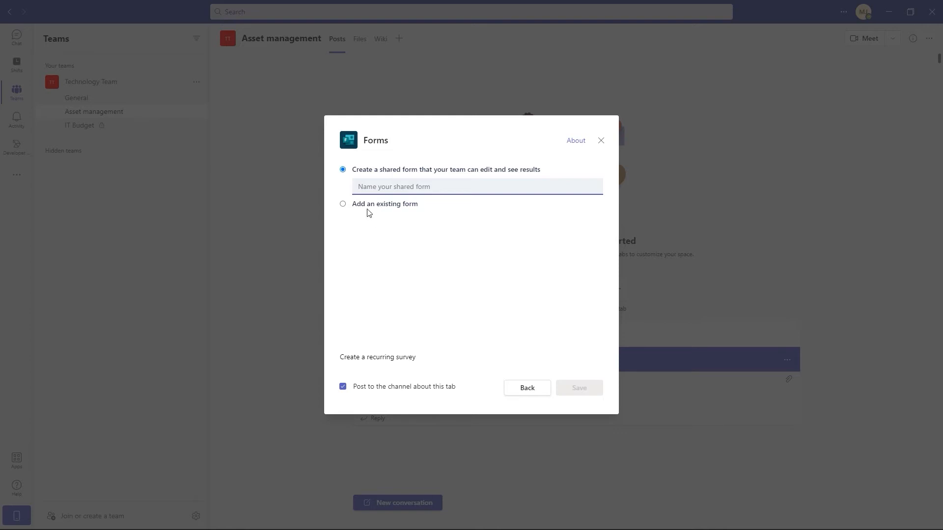
Create a shared form named Team event as a channel tab, without posting about the tab to the channel.
left_click(343, 204)
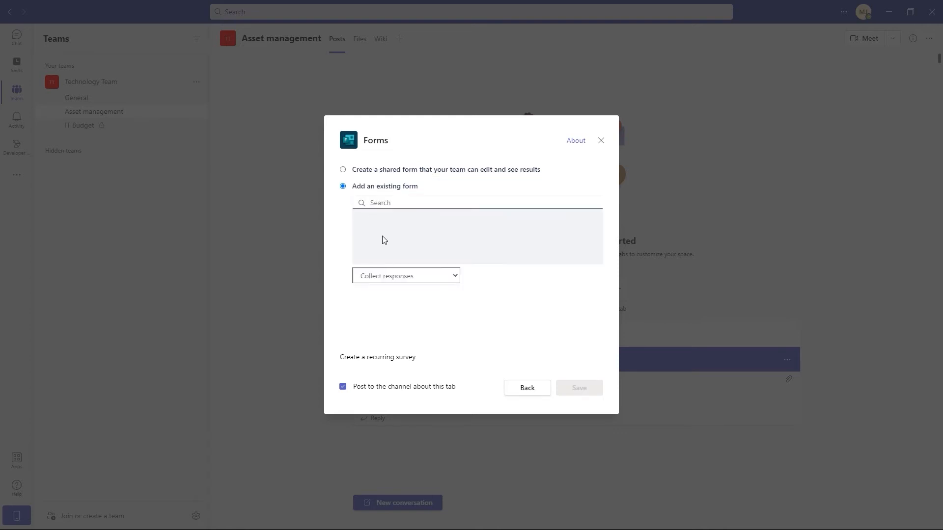
left_click(343, 170)
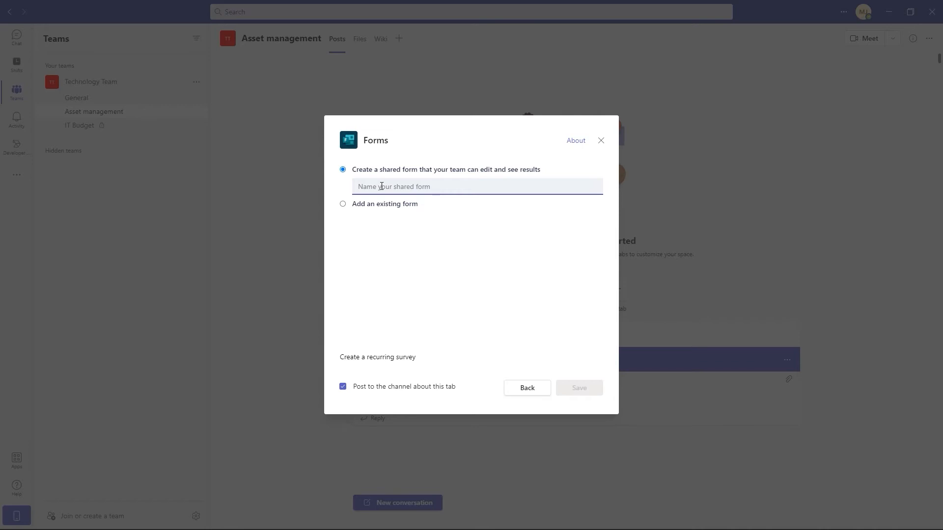
left_click(382, 186)
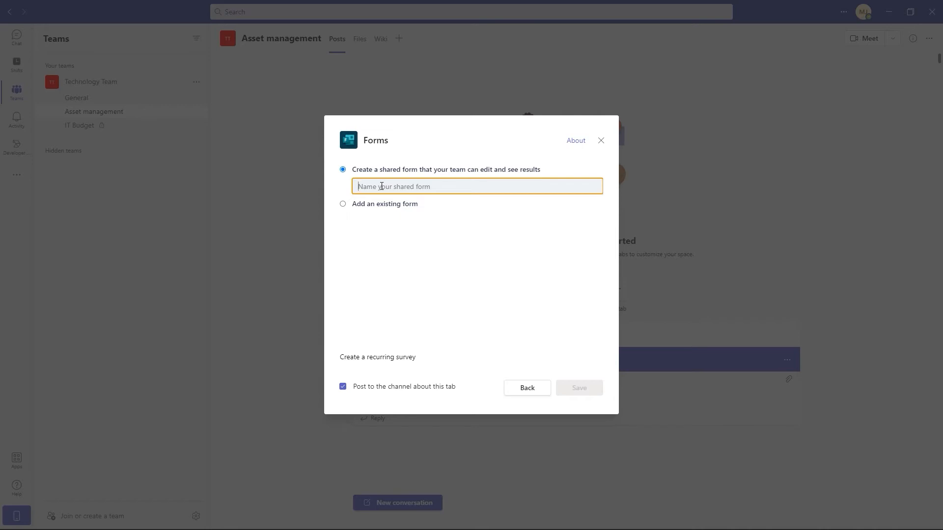
type("Team event")
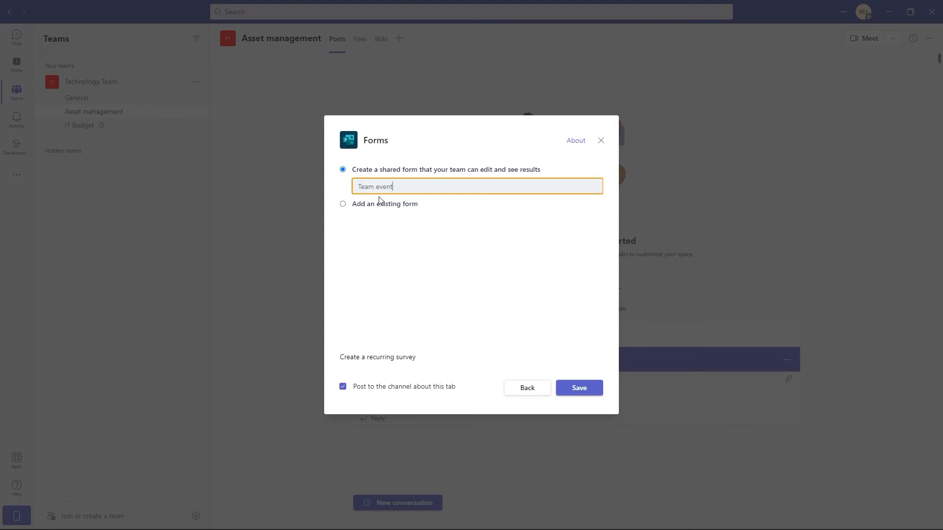
left_click(342, 388)
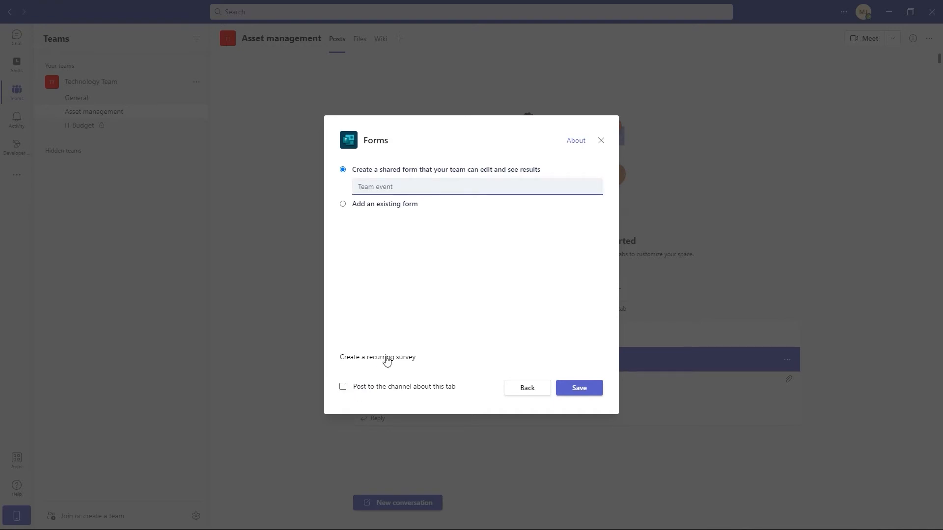
left_click(587, 395)
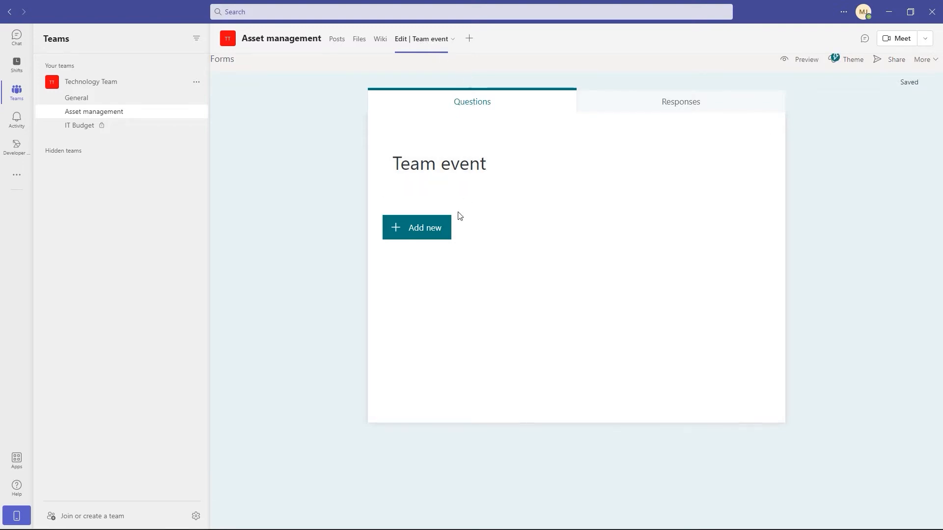
Add a choice question "Choose an option" with the options BBQ at the beach, Movie marathon and Karaoke night.
left_click(429, 239)
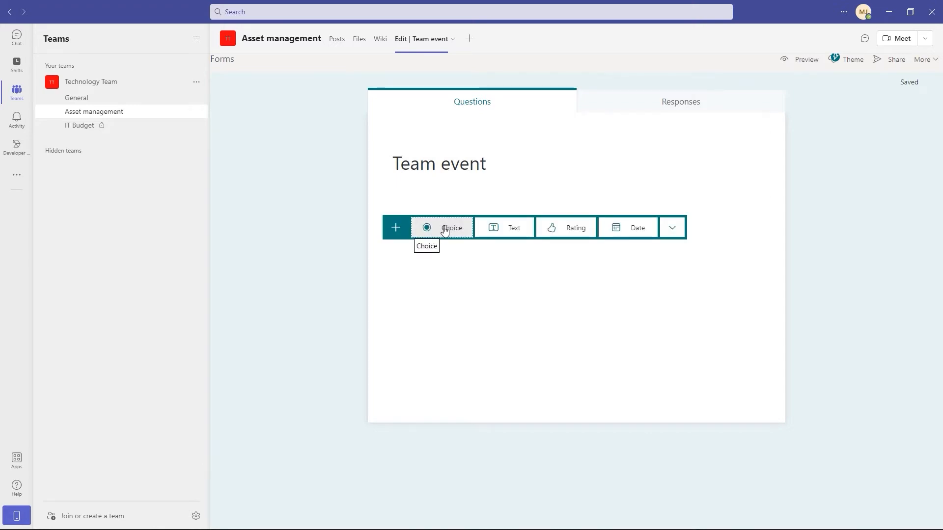
left_click(444, 229)
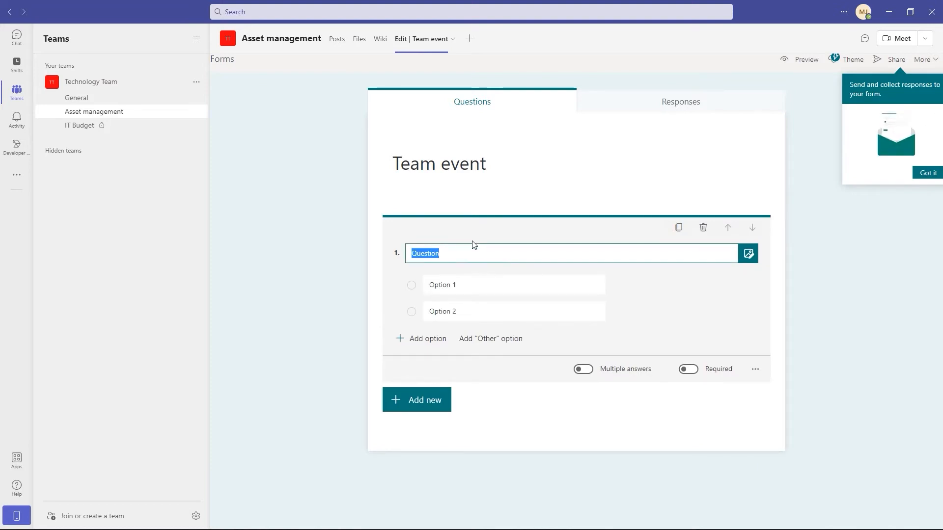
type("Choose an op")
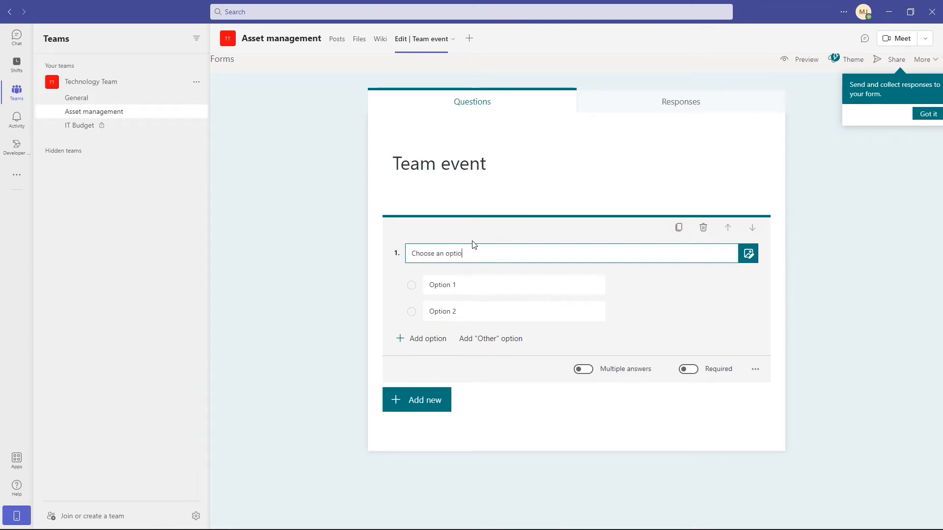
left_click(455, 285)
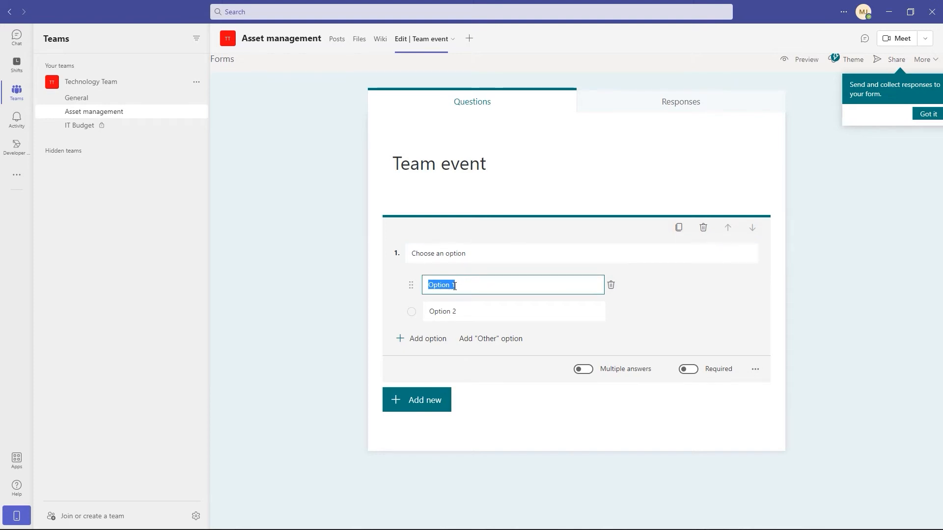
type("BBQ at the beach")
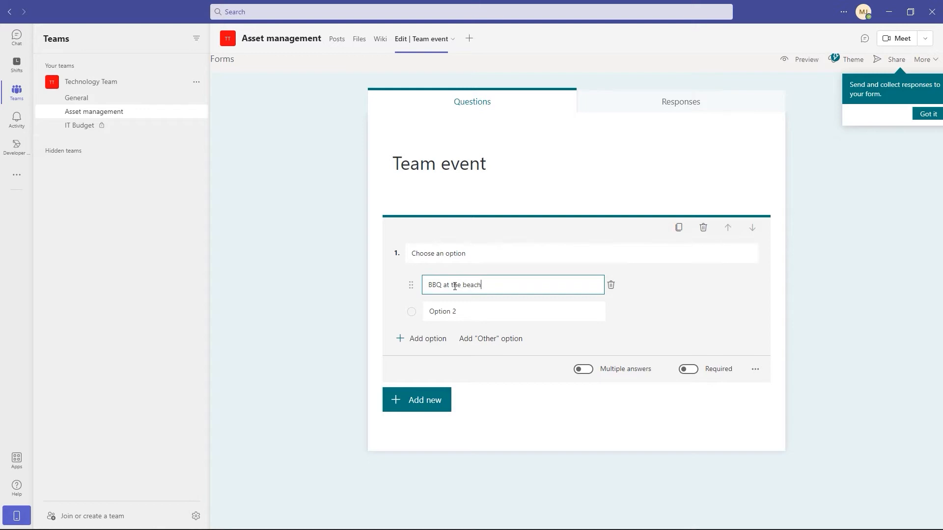
left_click(455, 312)
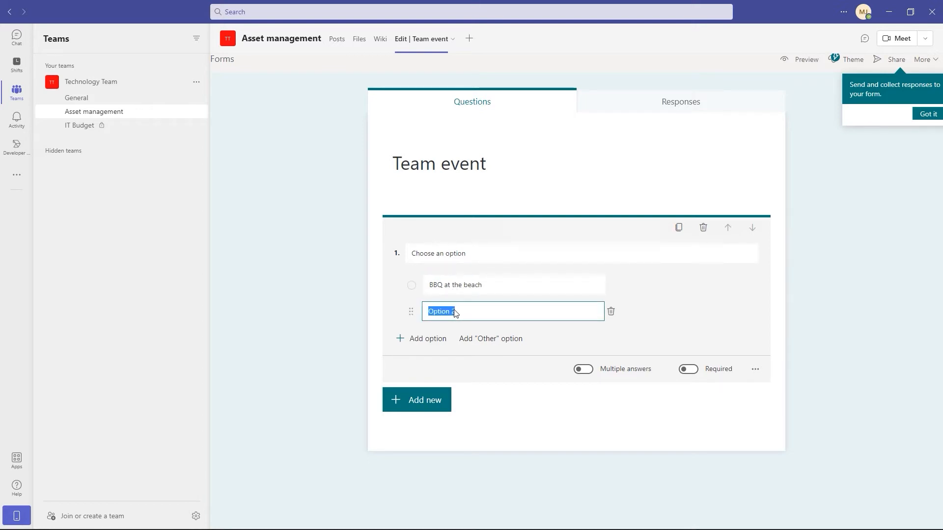
type("Movie marathon")
left_click(423, 341)
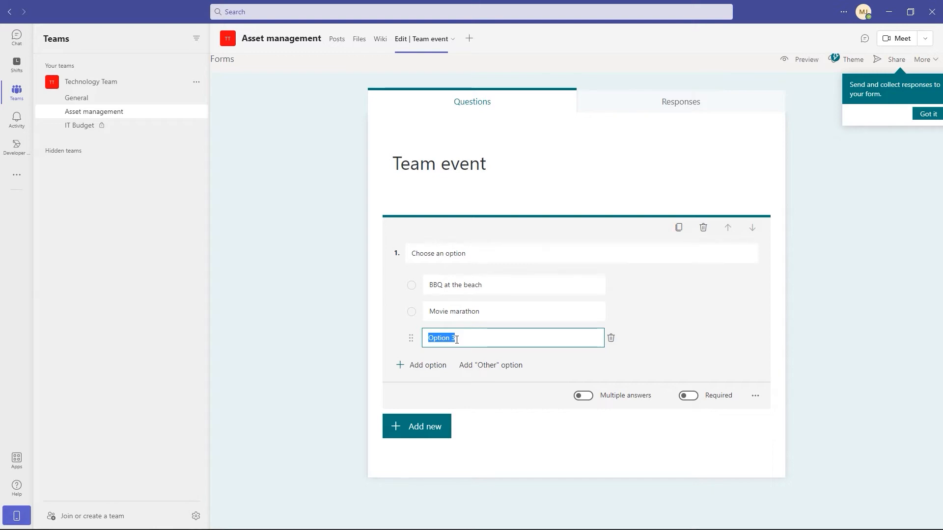
type("Karaoke night")
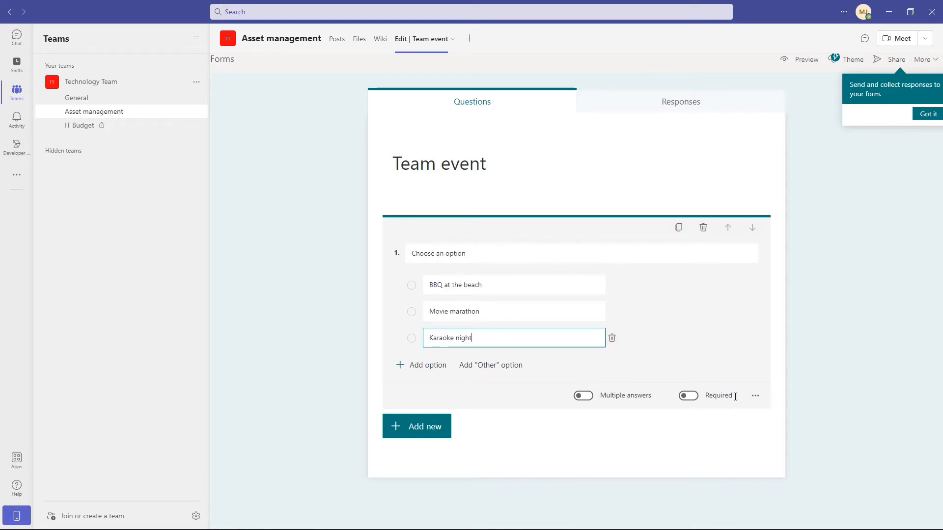
Look over the additional settings offered for the choice question and finish editing it.
left_click(755, 396)
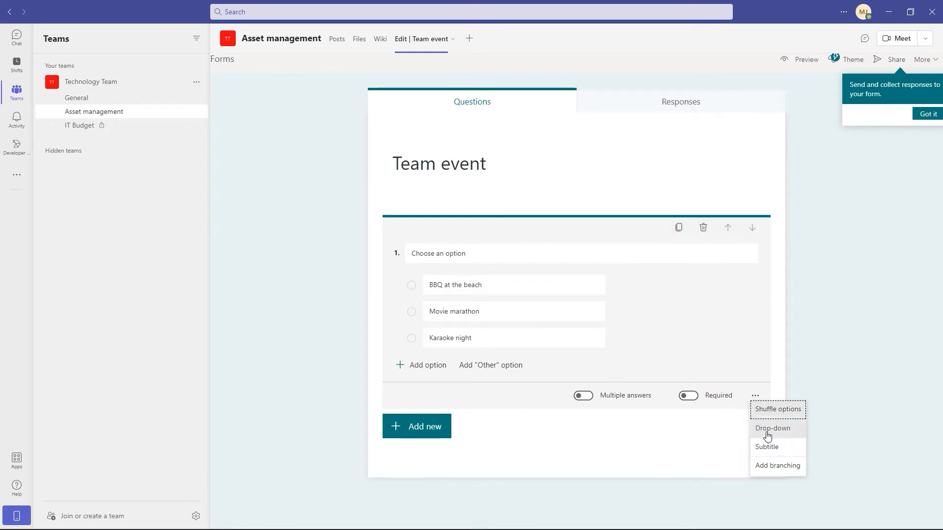
left_click(717, 433)
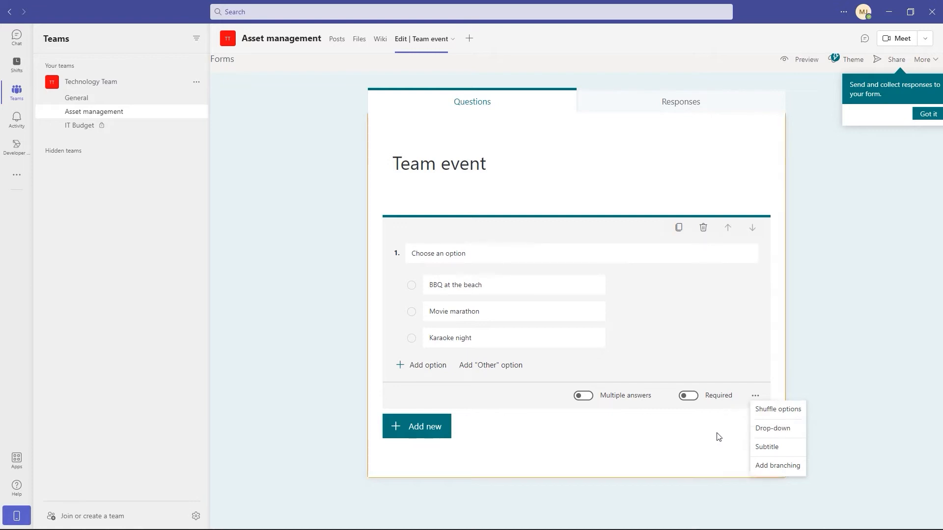
left_click(849, 239)
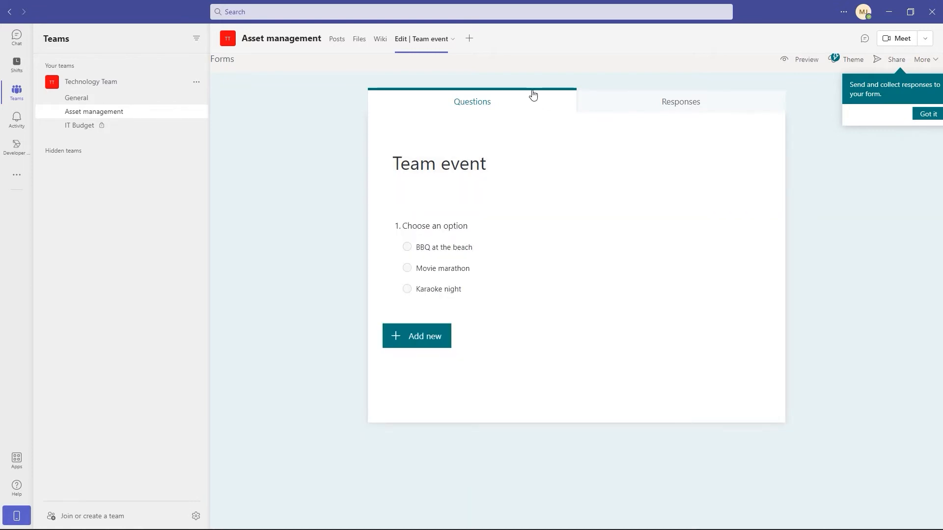
Open the form's sharing options, shorten the response URL and copy the link.
left_click(896, 60)
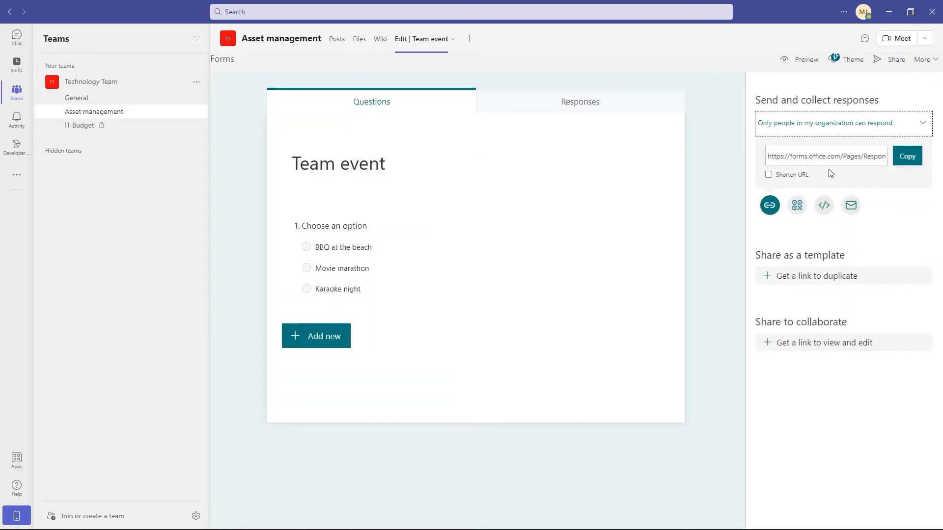
left_click(912, 158)
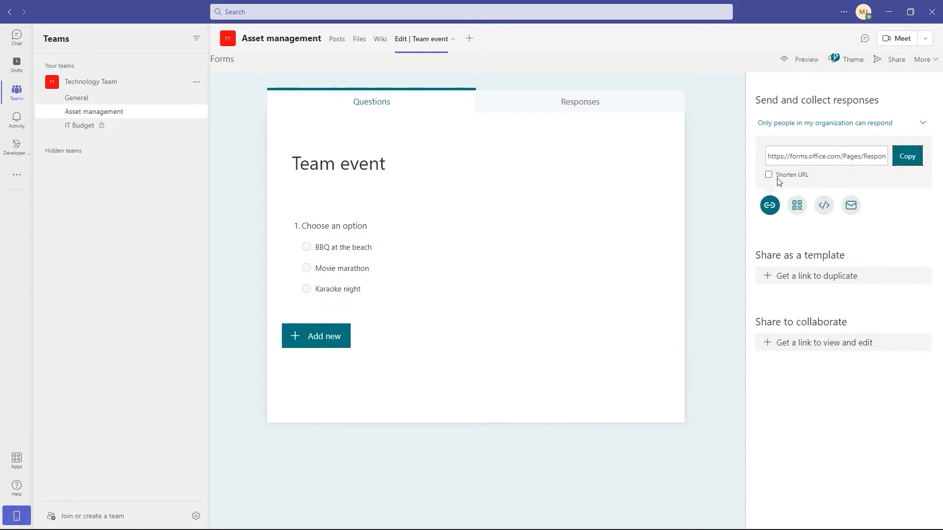
left_click(769, 175)
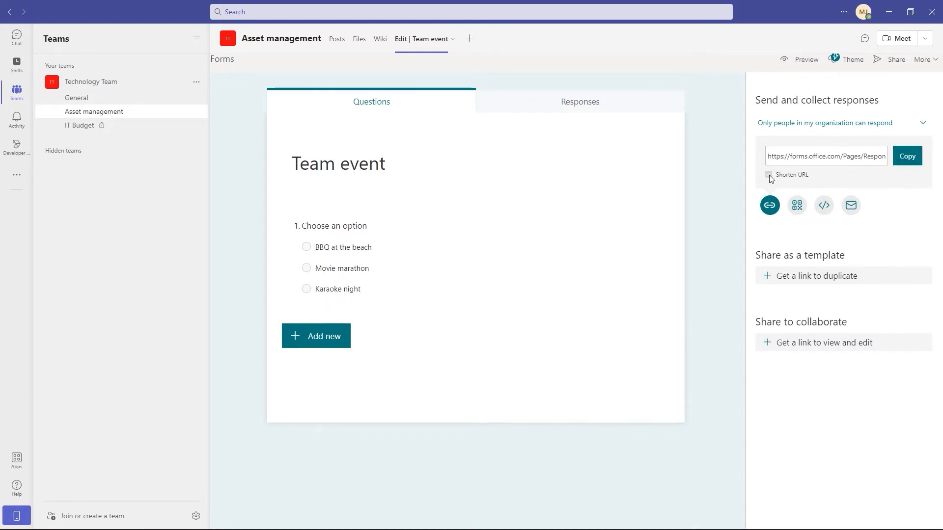
left_click(907, 162)
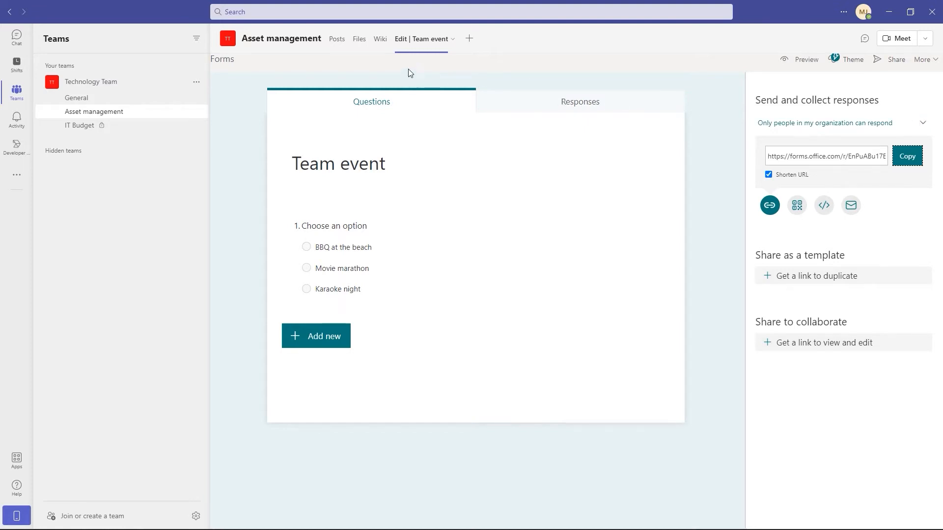
Go to the Asset management channel's posts and start a new conversation.
left_click(338, 41)
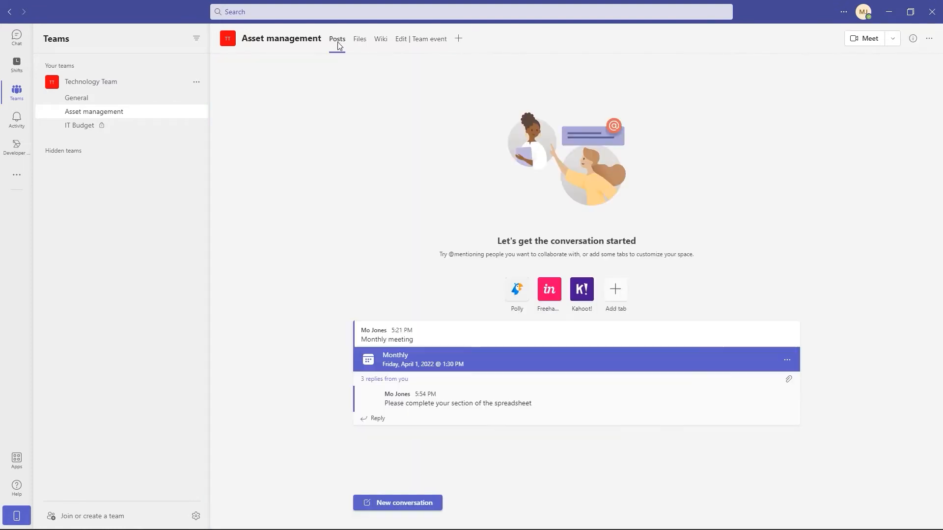
left_click(413, 504)
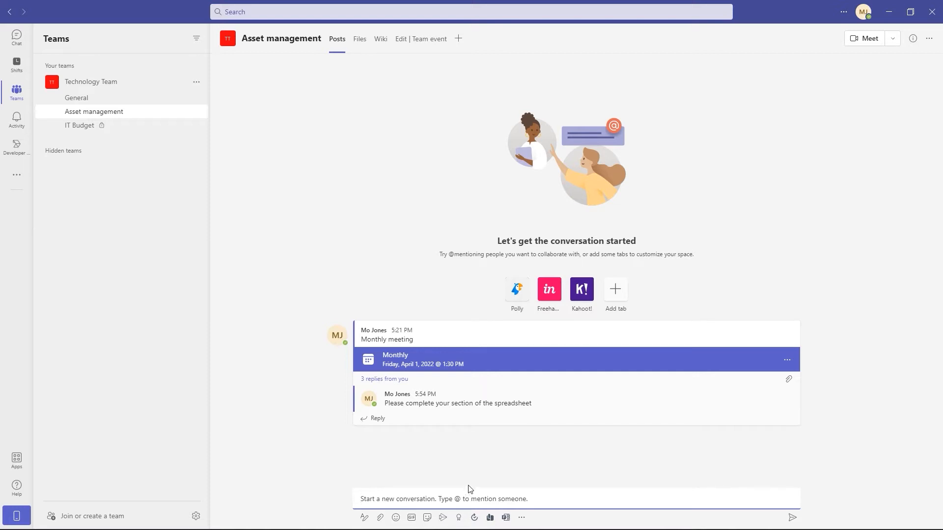
left_click(468, 497)
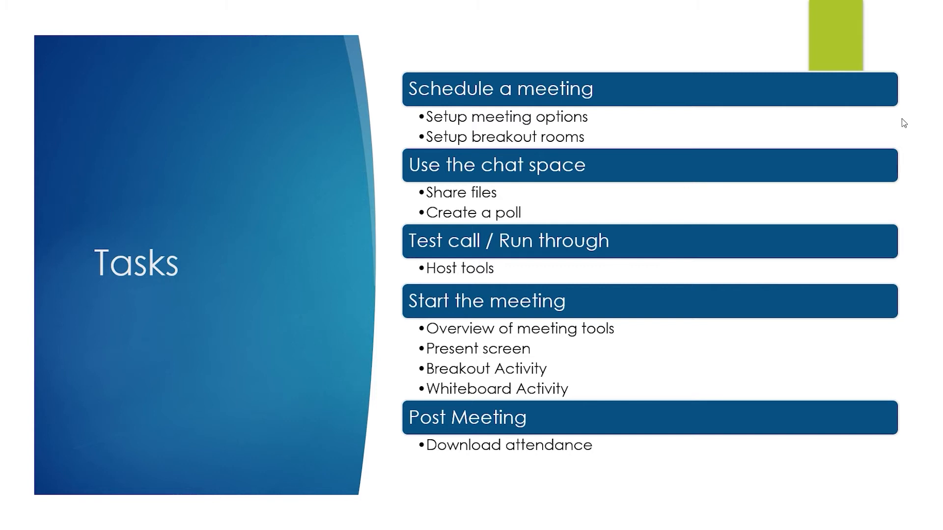
Return to Teams and review the Devices settings for speaker, microphone, test call and noise suppression, closing the settings when done.
left_click(884, 10)
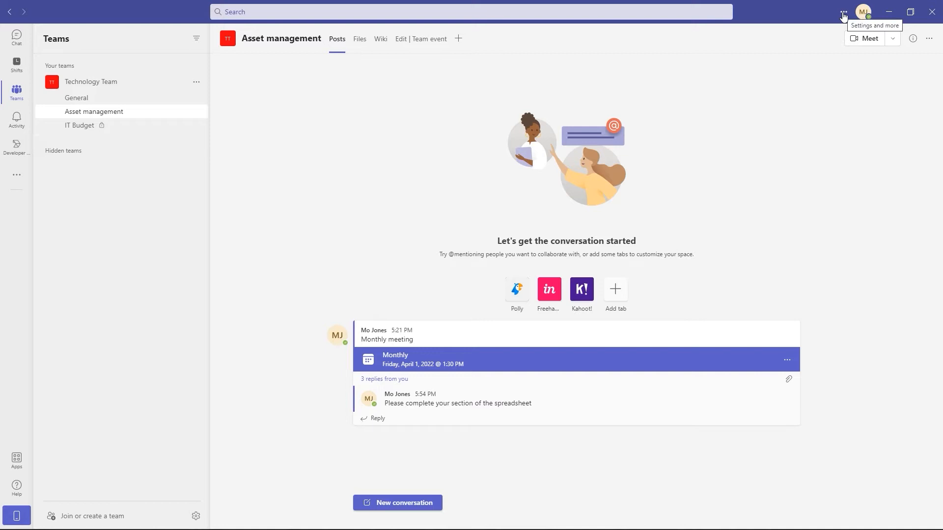
left_click(843, 15)
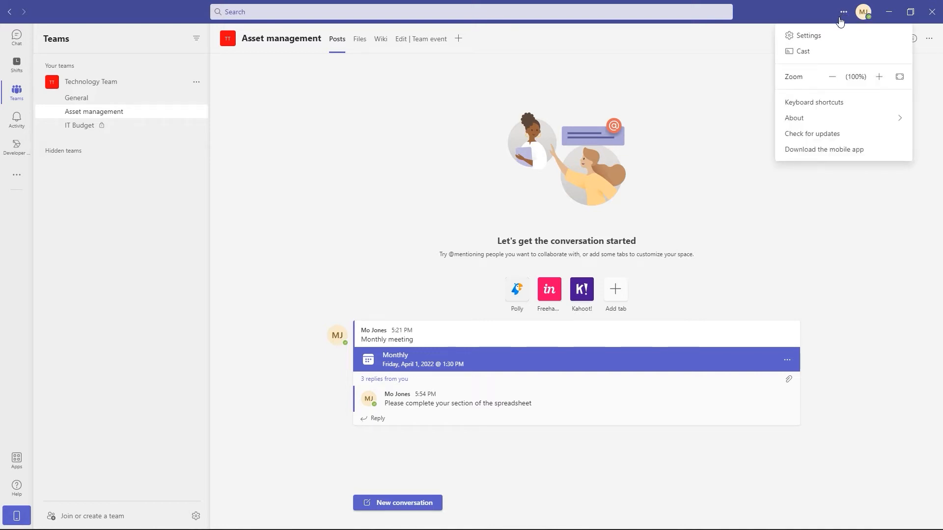
left_click(804, 38)
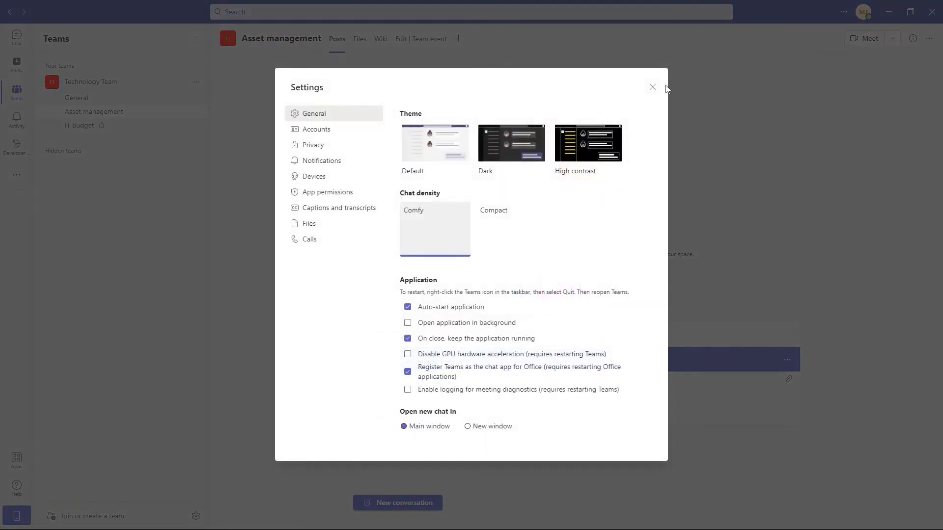
left_click(310, 179)
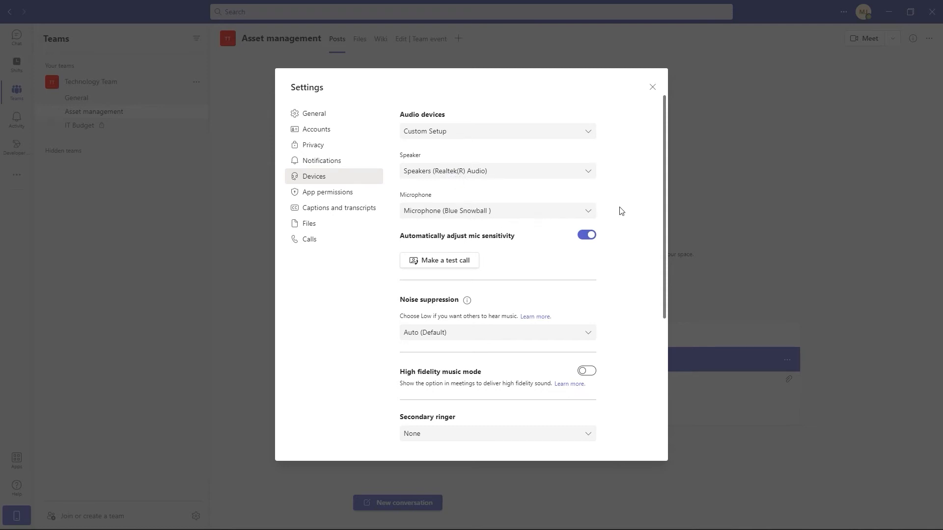
scroll(665, 157, "down", 2)
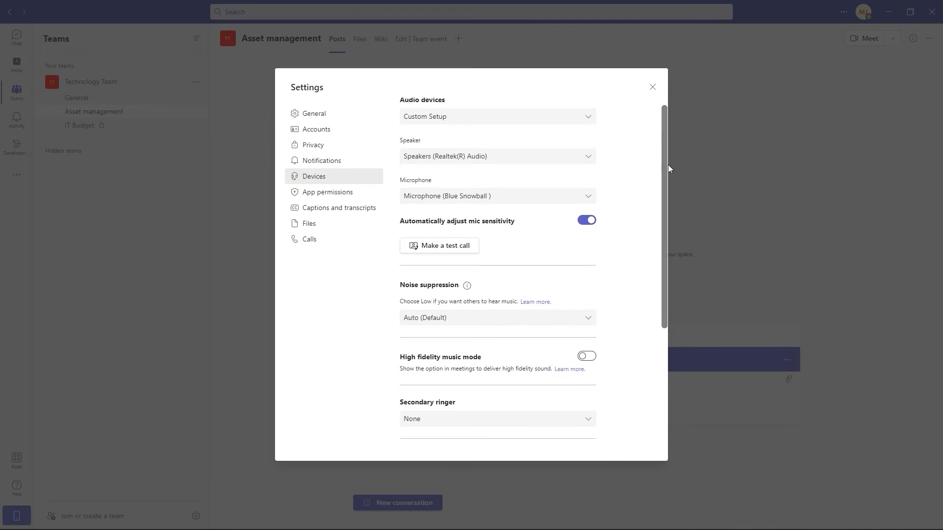
left_click_drag(671, 172, 667, 143)
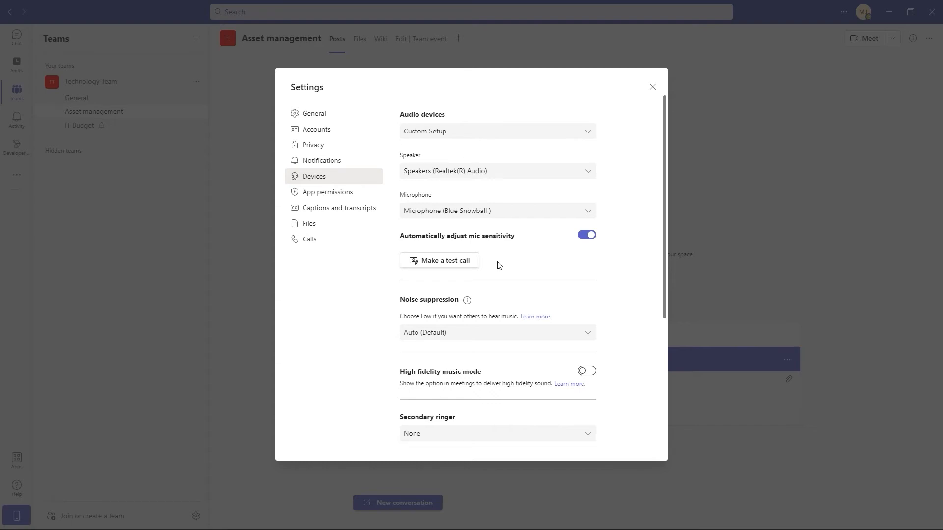
key("Escape")
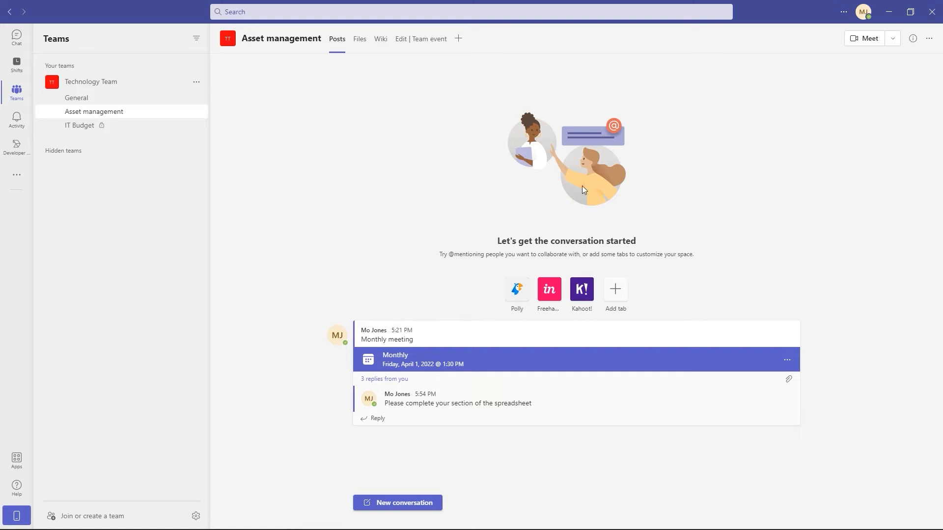
Start an instant meeting in the Asset management channel with computer audio and the camera off, and dismiss the invitation dialog.
left_click(863, 40)
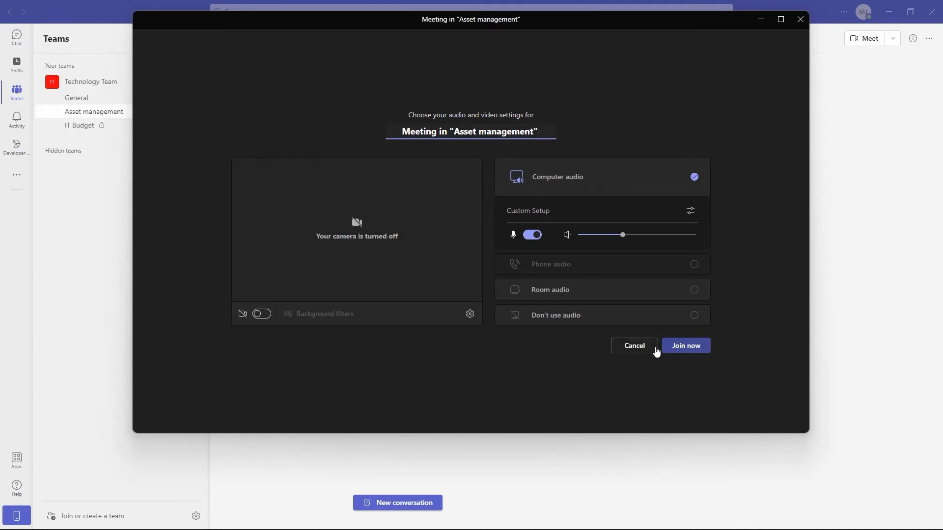
left_click(689, 349)
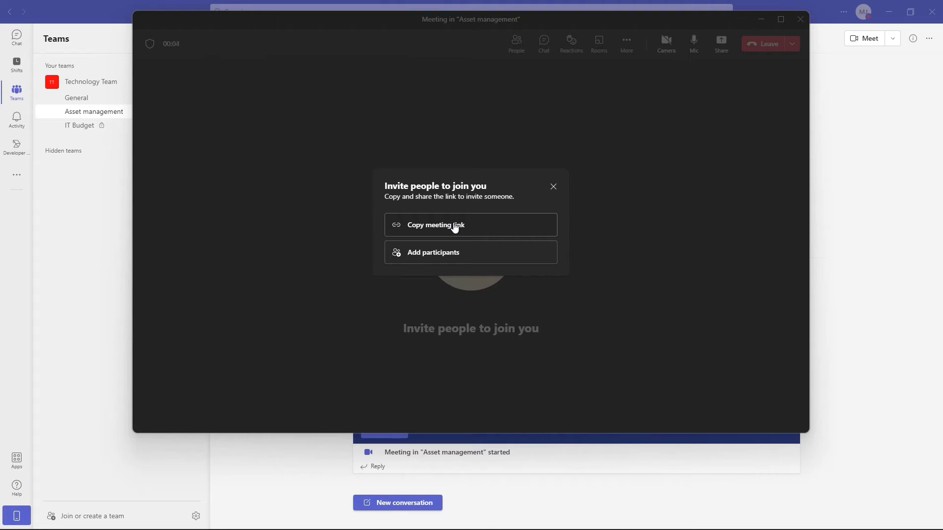
left_click(554, 188)
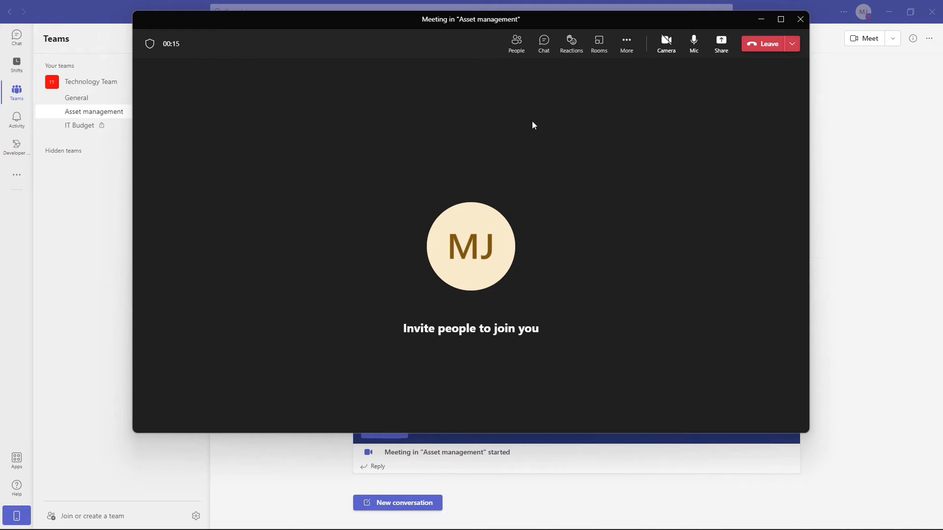
Show the meeting's participants and examine the name search and the additional options for managing them.
left_click(515, 47)
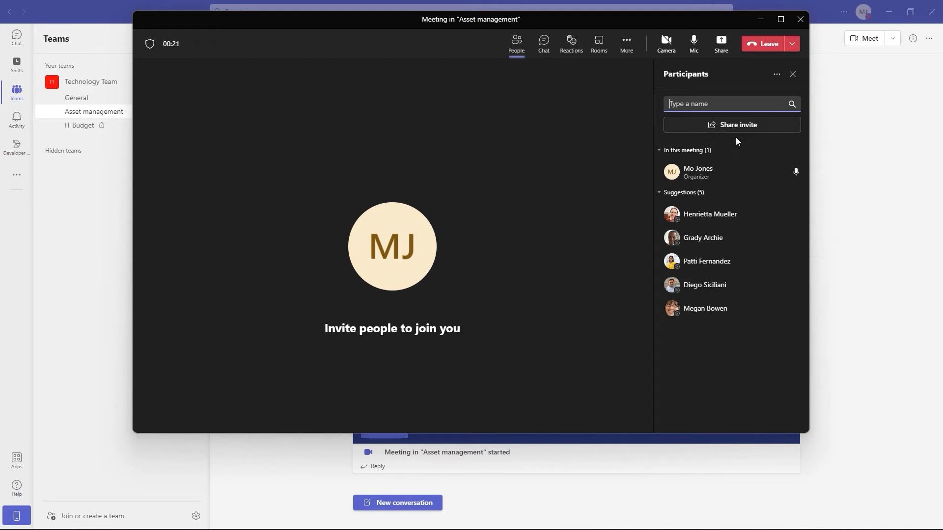
mouse_move(720, 171)
left_click(713, 104)
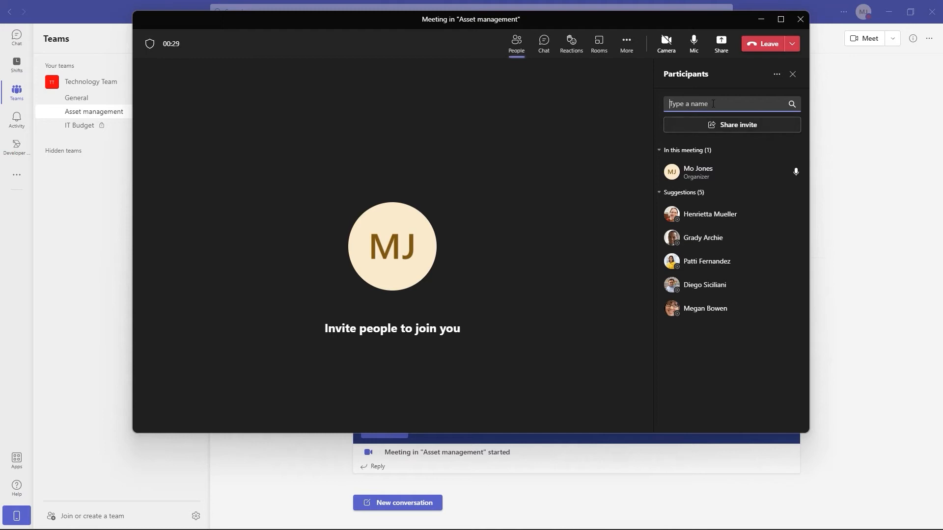
left_click(775, 75)
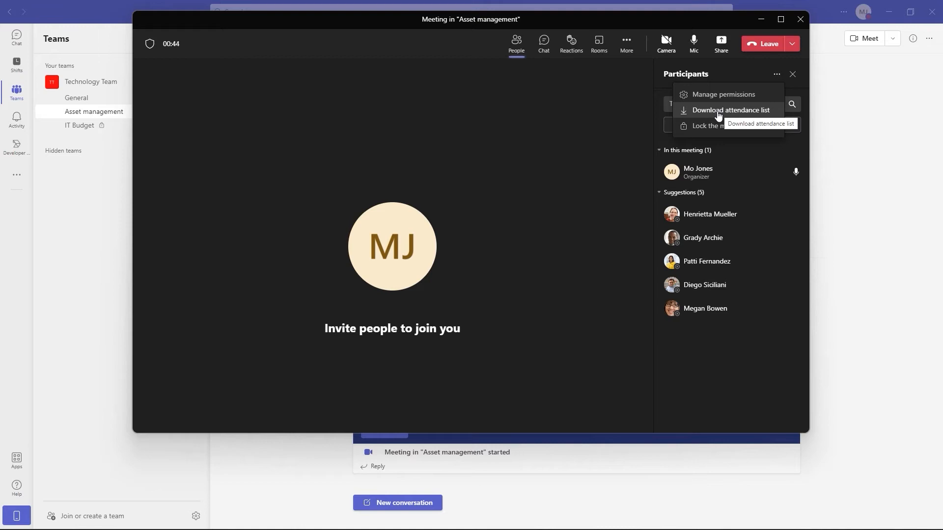
left_click(568, 104)
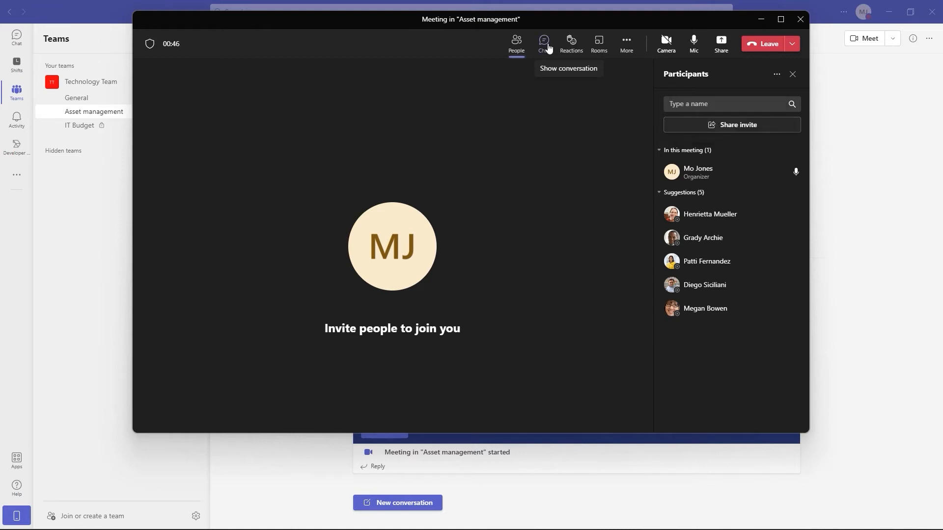
Show the meeting chat and view the options for creating breakout rooms without creating any.
left_click(545, 43)
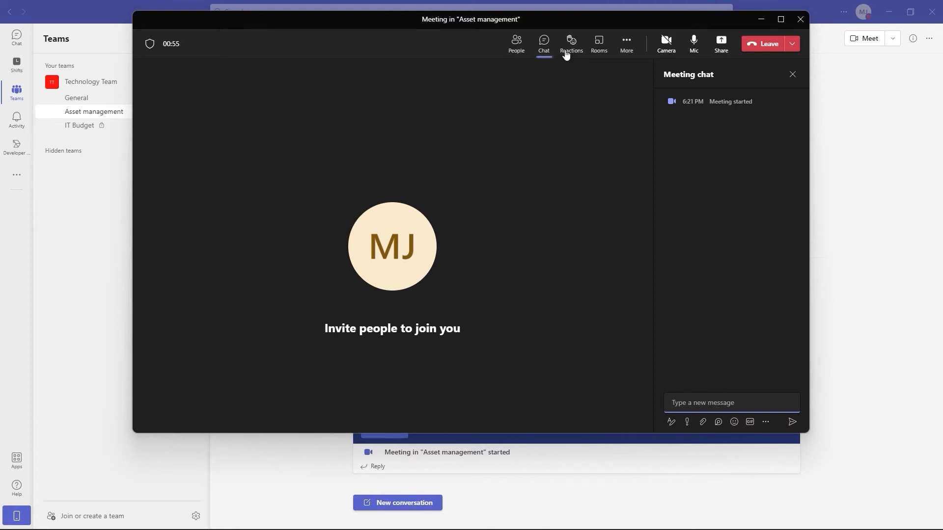
left_click(599, 45)
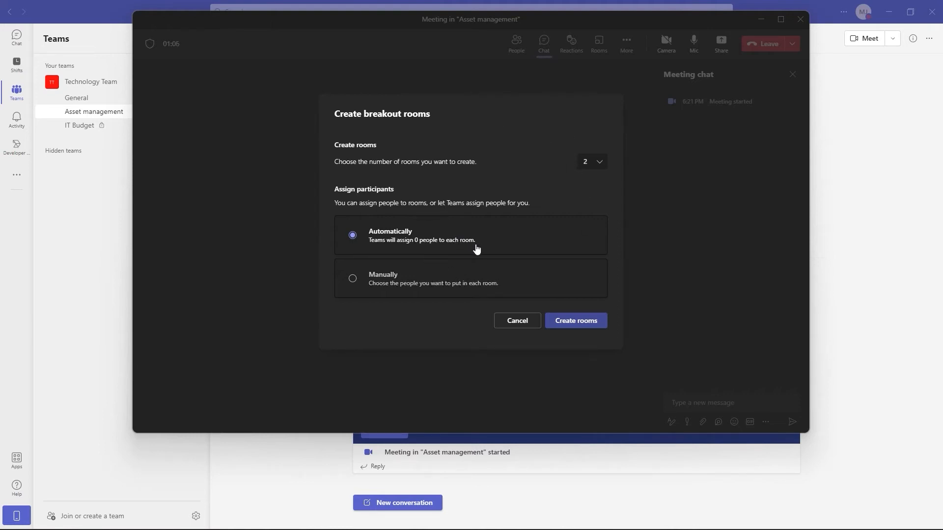
left_click(522, 322)
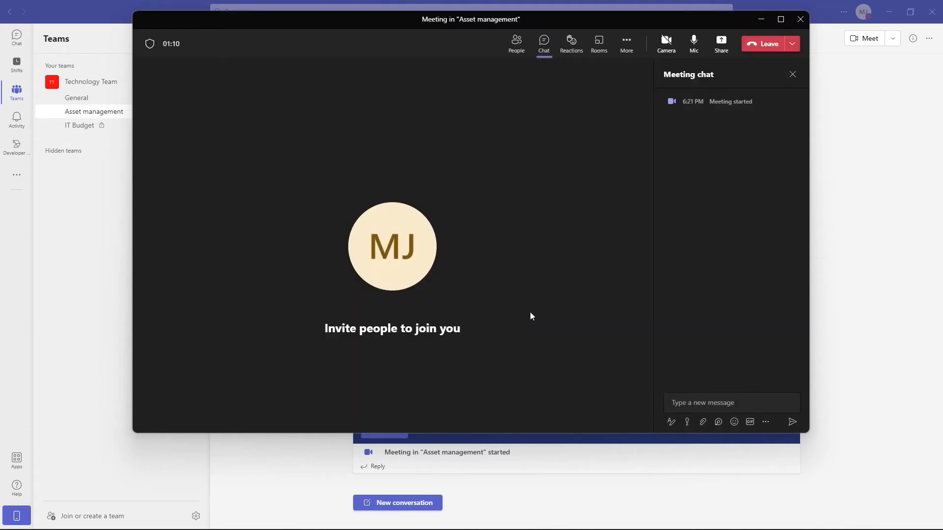
Show the meeting info for the Asset management meeting and copy its join info.
left_click(629, 48)
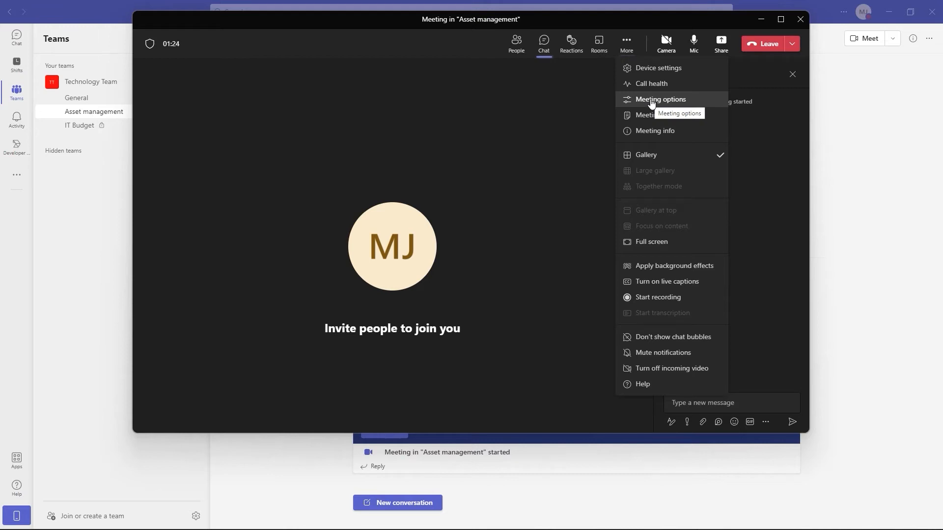
left_click(651, 132)
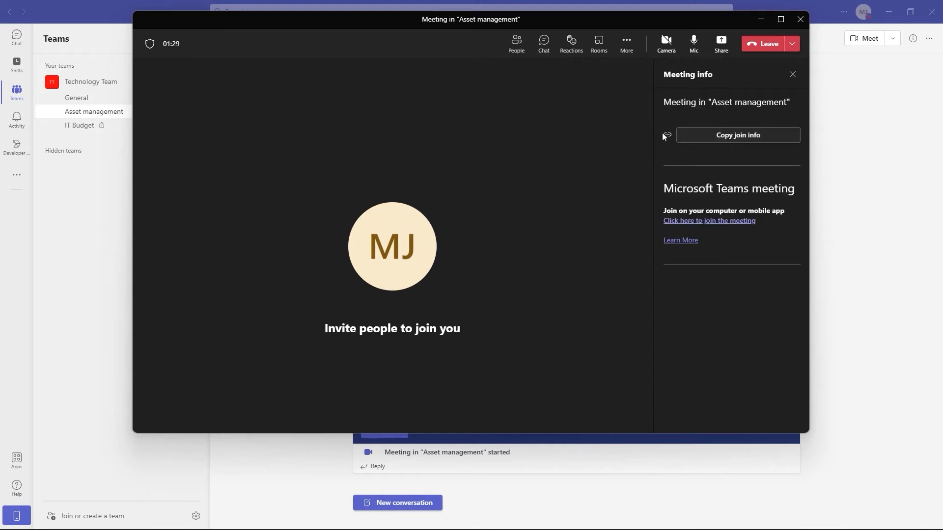
left_click(727, 140)
Examine the additional meeting actions, including view and recording options, and the available reactions.
left_click(628, 48)
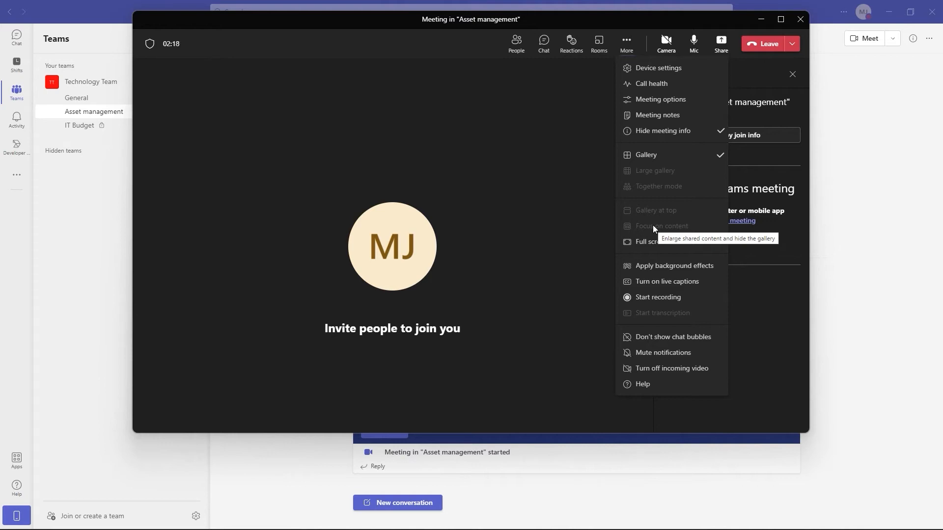
left_click(595, 100)
left_click(571, 43)
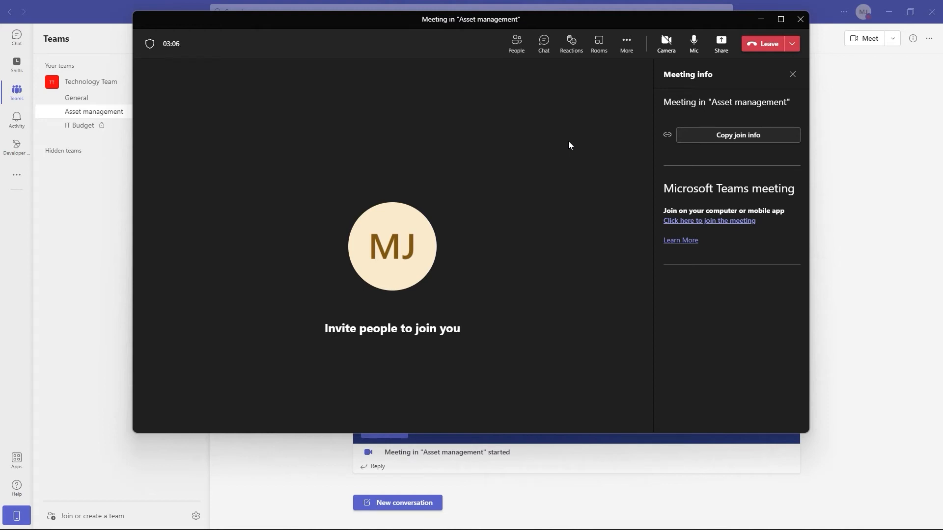
End the Asset management meeting for everyone and dismiss the call quality survey.
left_click(792, 45)
left_click(768, 80)
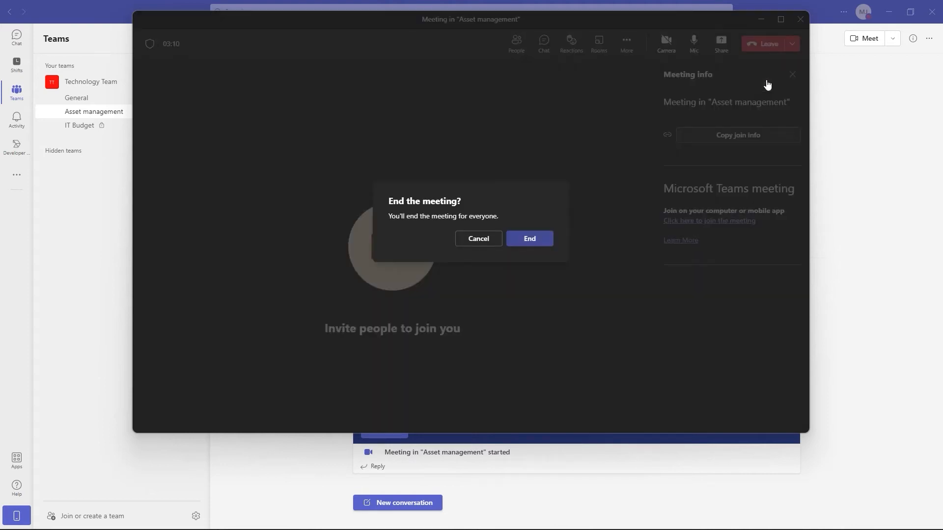
left_click(534, 243)
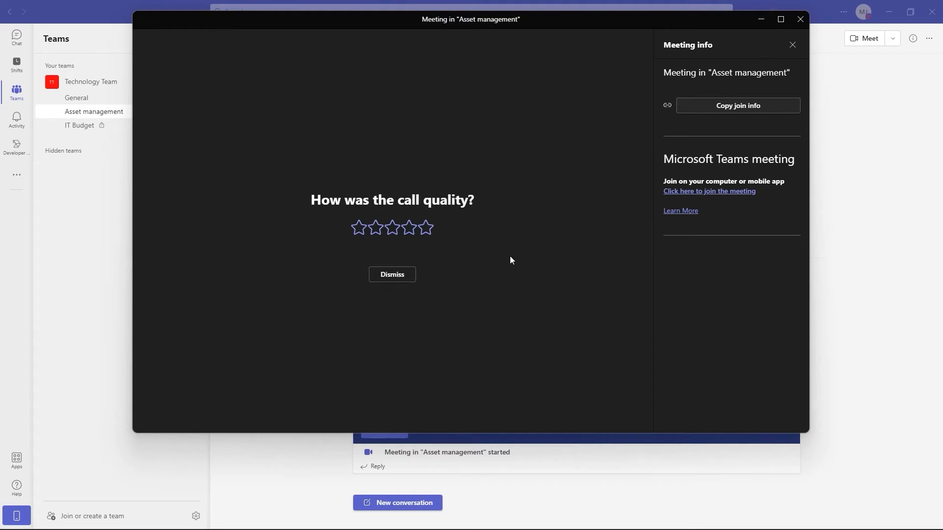
left_click(392, 278)
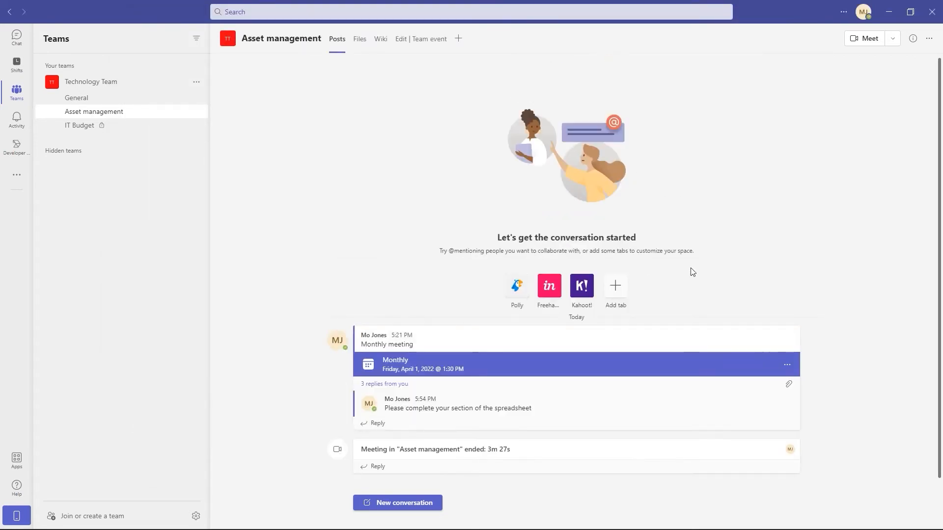
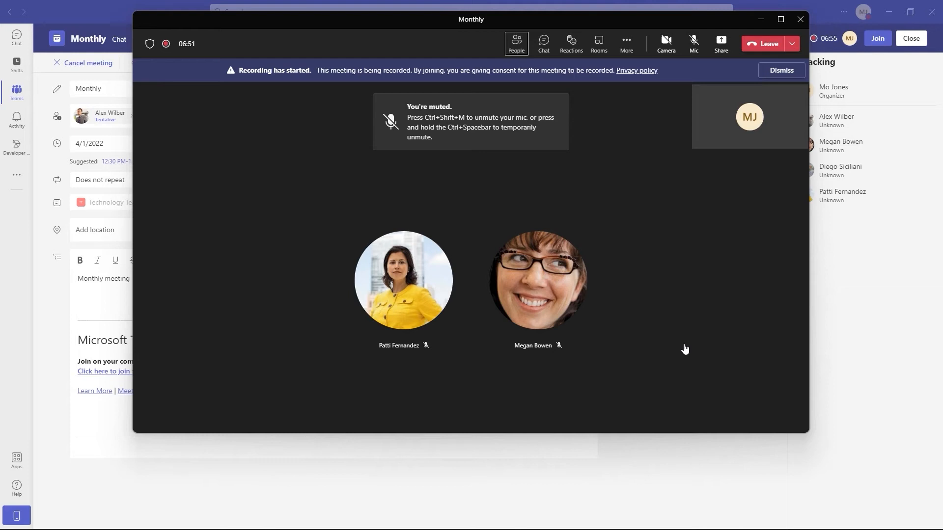
Review the available reactions and the chat of the Monthly meeting.
left_click(571, 44)
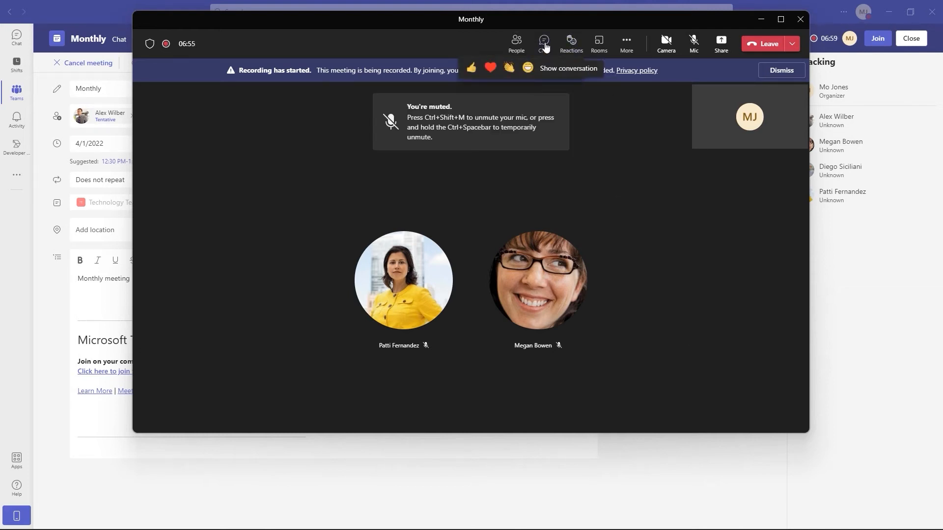
left_click(544, 43)
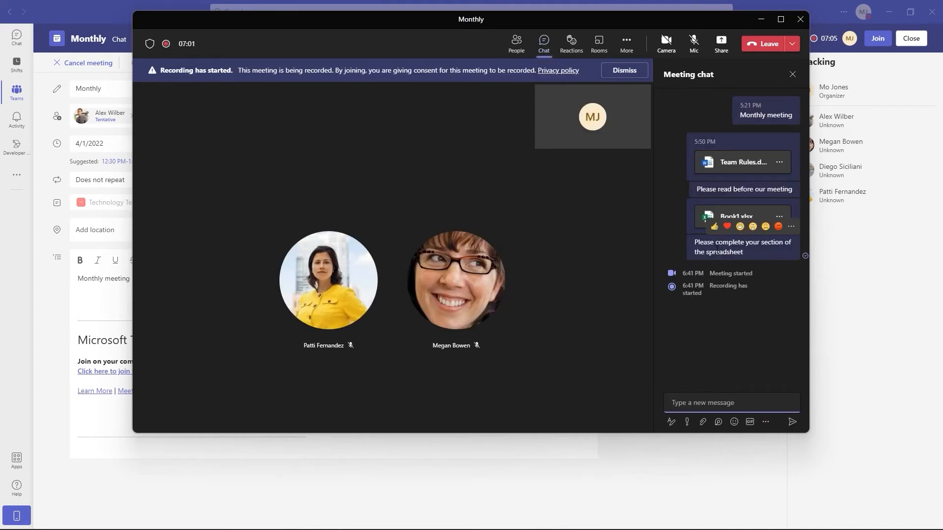
Examine the Teams keyboard shortcuts for meetings, calls and calendar, closing the list when done.
left_click(661, 470)
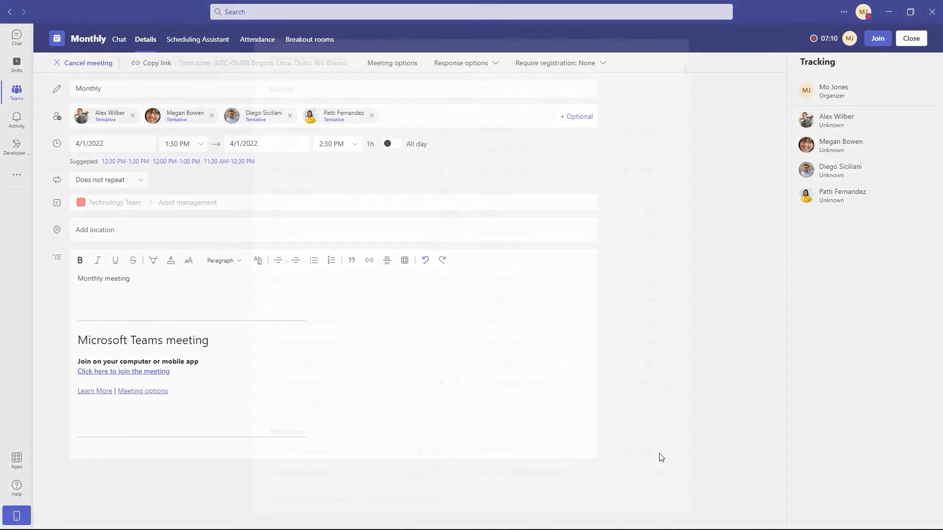
key("ctrl+period")
scroll(512, 284, "down", 1)
scroll(509, 282, "down", 6)
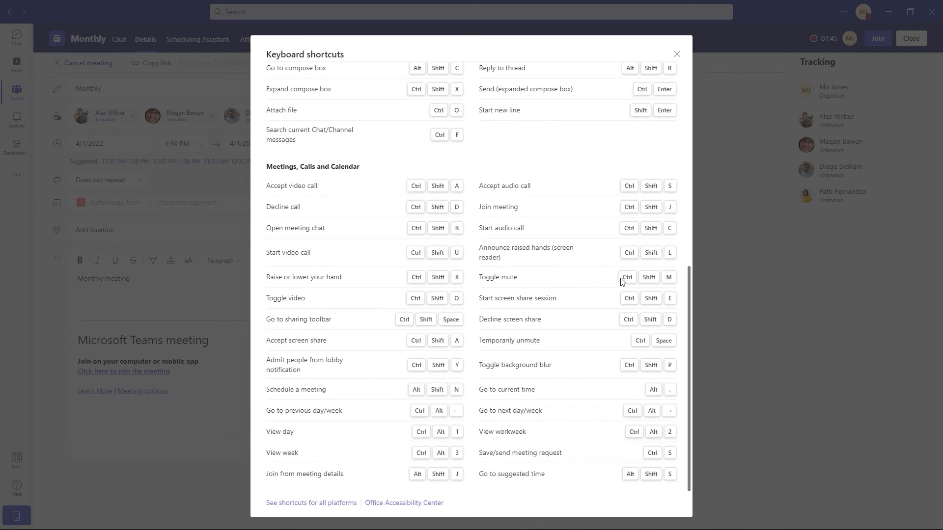
left_click(710, 270)
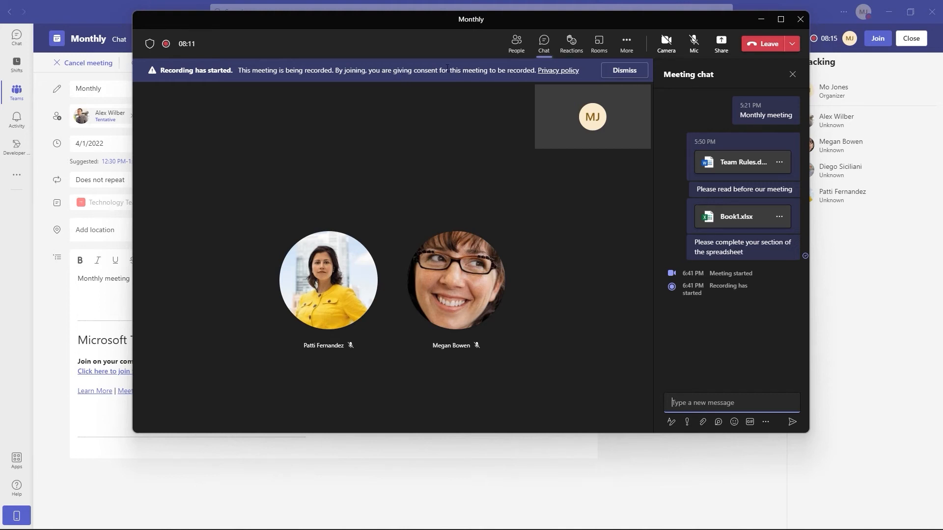
Dismiss the recording notice, and show the participants list in place of the meeting chat.
left_click(624, 70)
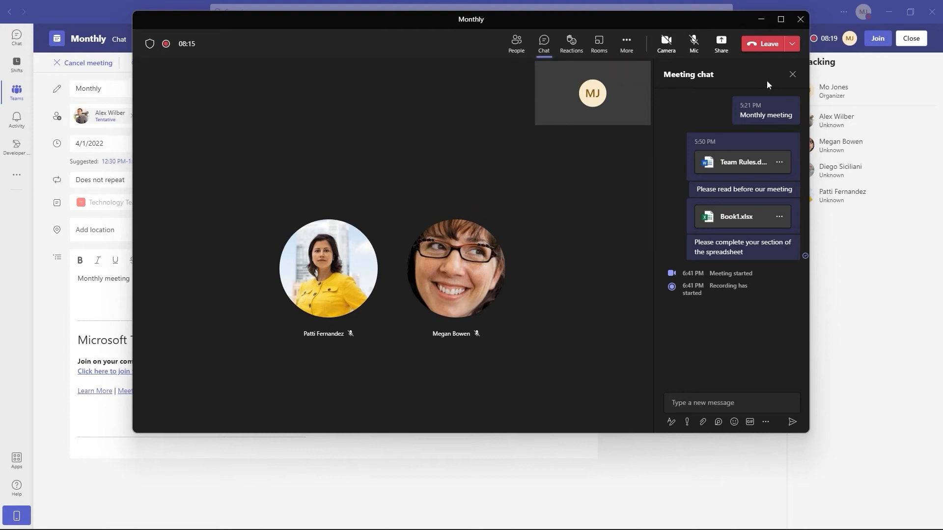
left_click(791, 75)
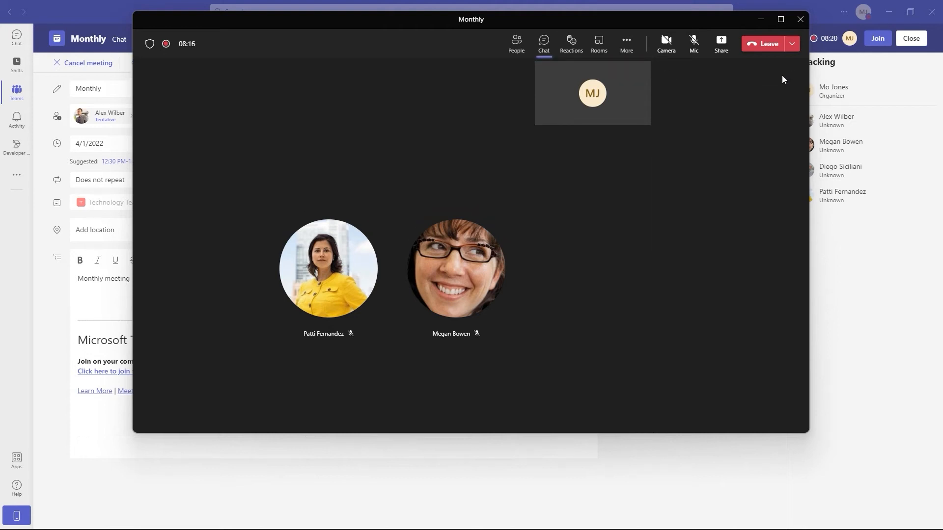
left_click(517, 50)
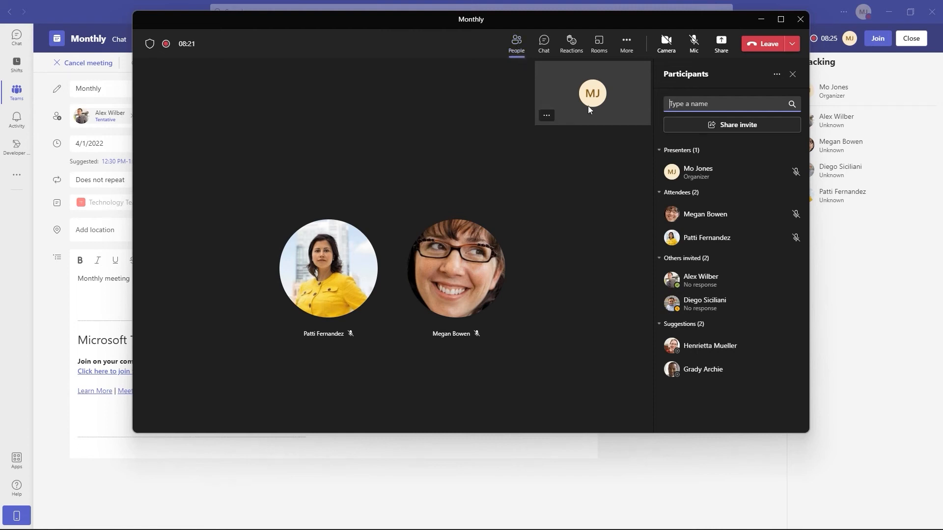
Download the attendance list, and review the individual controls for the first attendee without changing any.
left_click(777, 76)
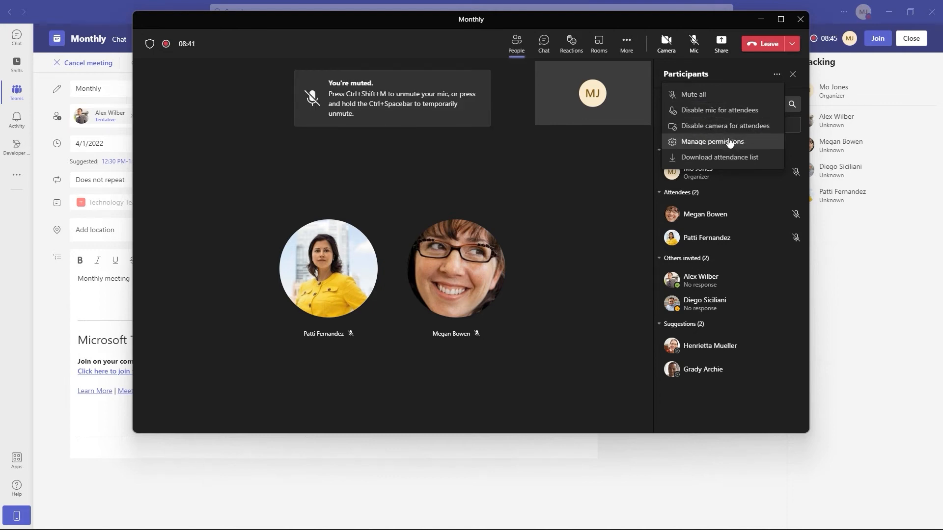
left_click(705, 158)
left_click(711, 106)
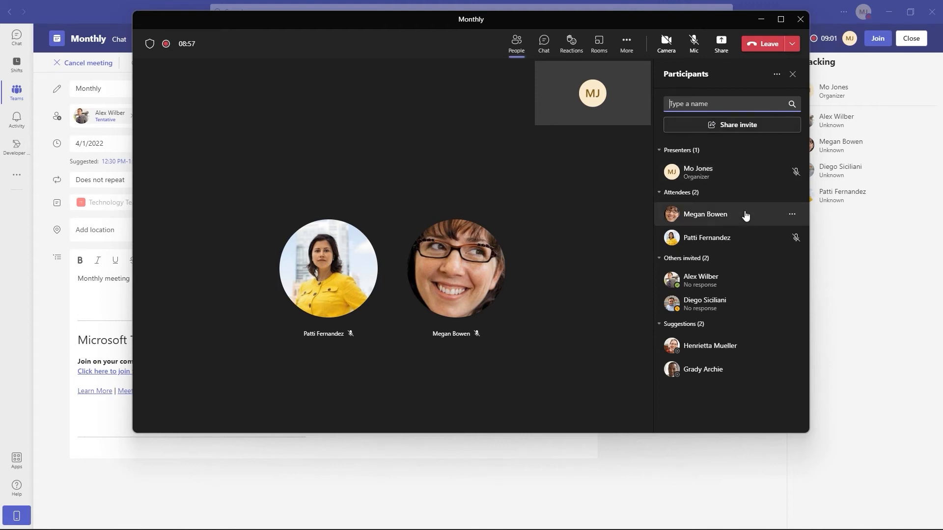
left_click(793, 216)
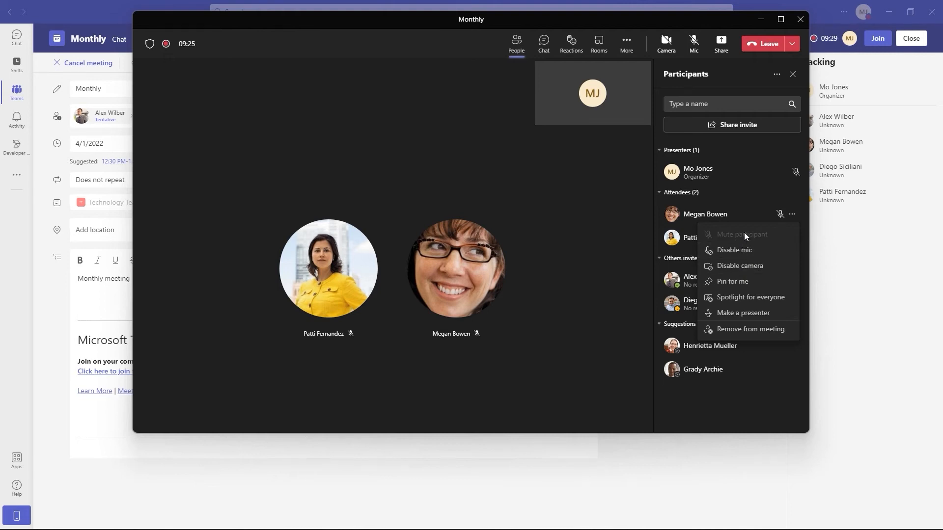
left_click(629, 217)
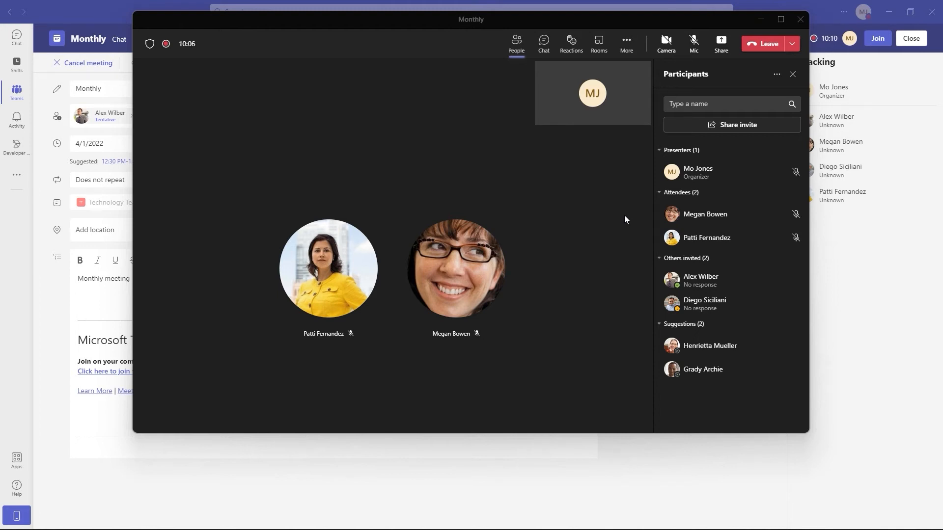
left_click(544, 44)
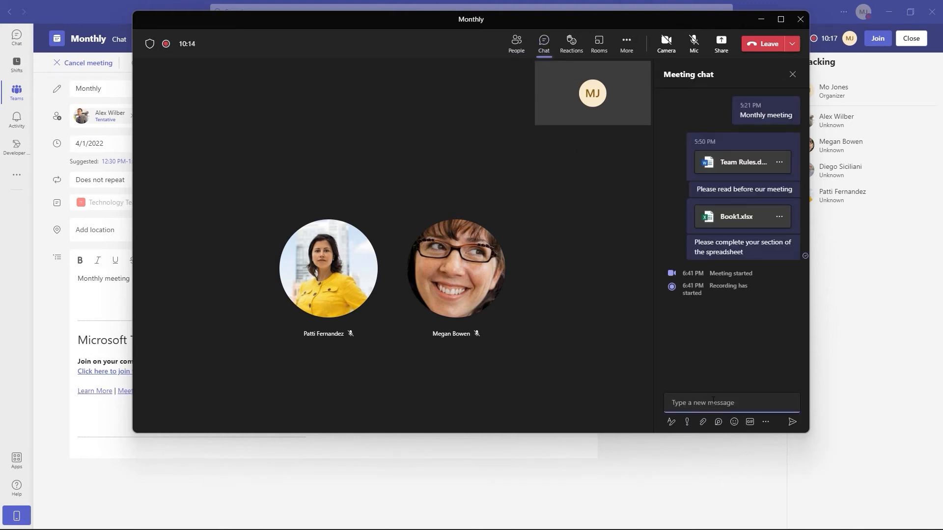
type("https://forms.office.com/r/EnPuABu17E")
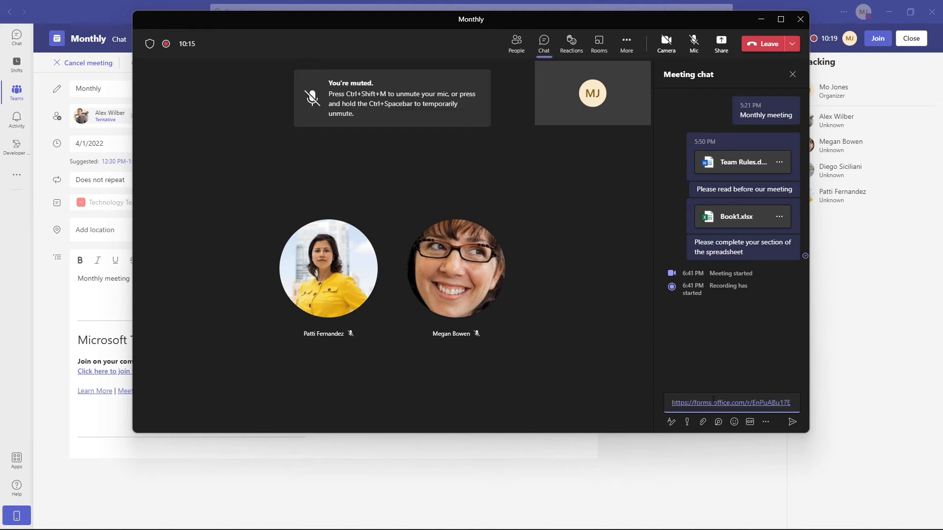
key("Return")
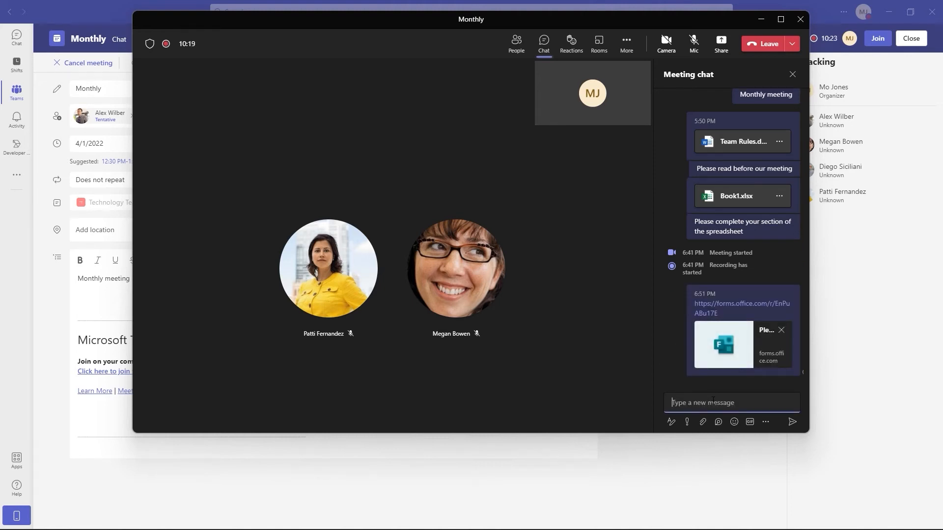
mouse_move(728, 351)
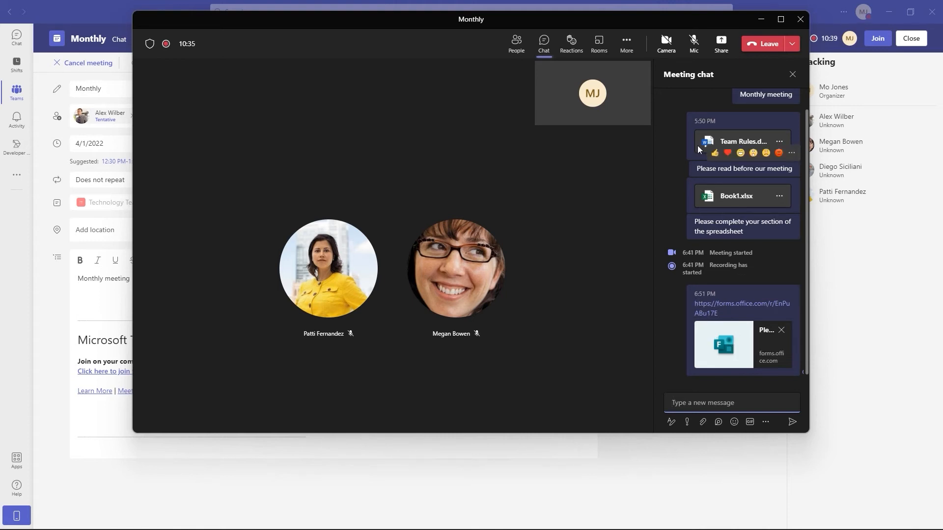
left_click(792, 75)
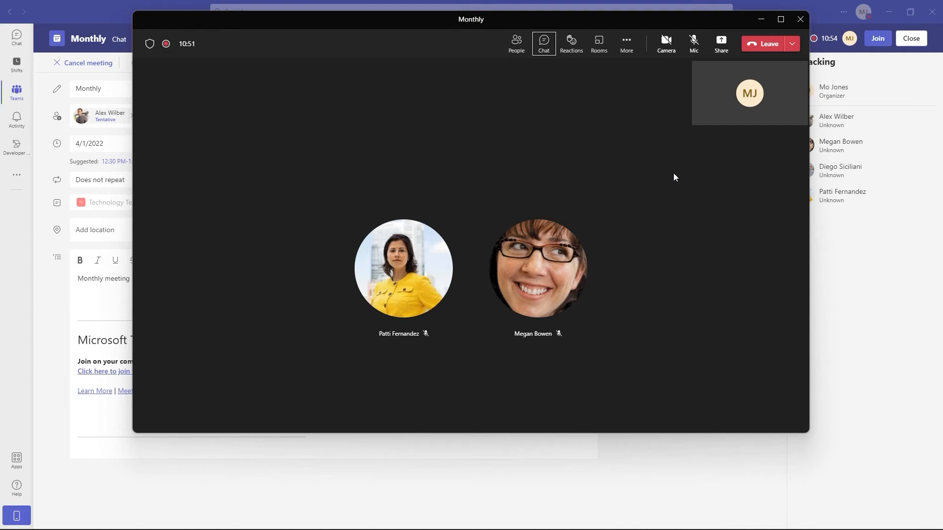
Show the Monthly meeting's breakout rooms and open them for the assigned participants.
left_click(599, 47)
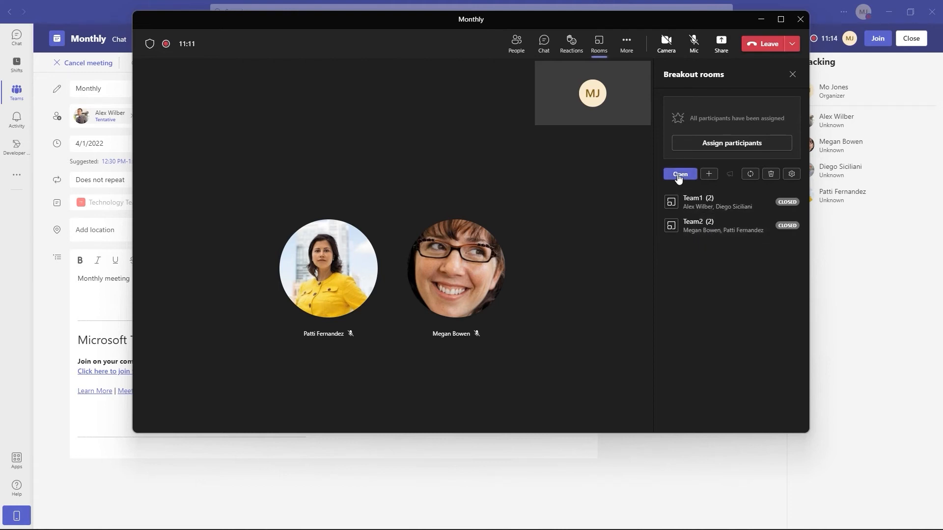
mouse_move(492, 264)
left_click(710, 179)
left_click(681, 175)
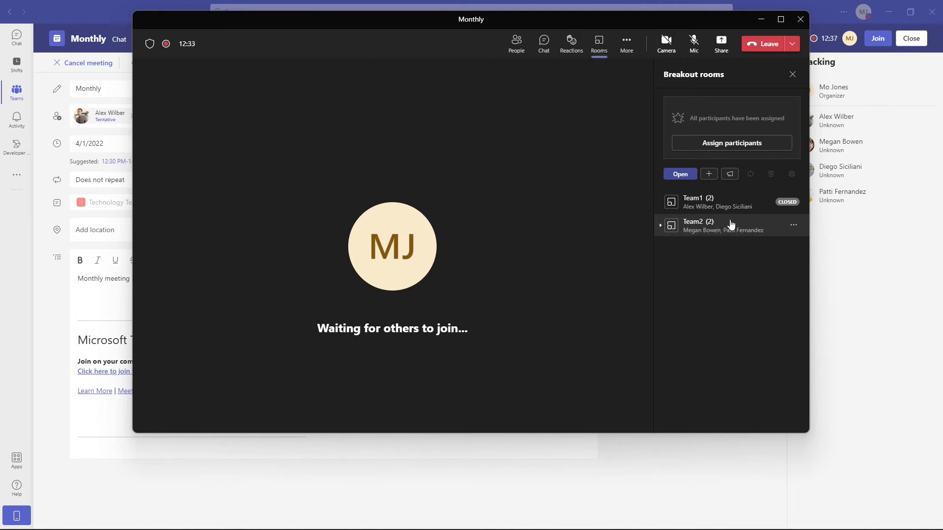
Send the announcement "5 minutes remaining" to the breakout rooms.
left_click(730, 176)
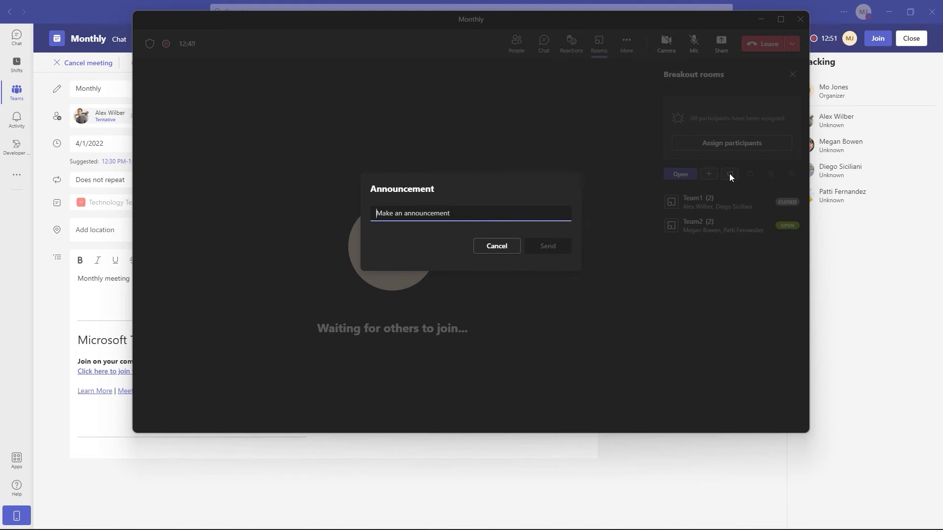
type("5 minute")
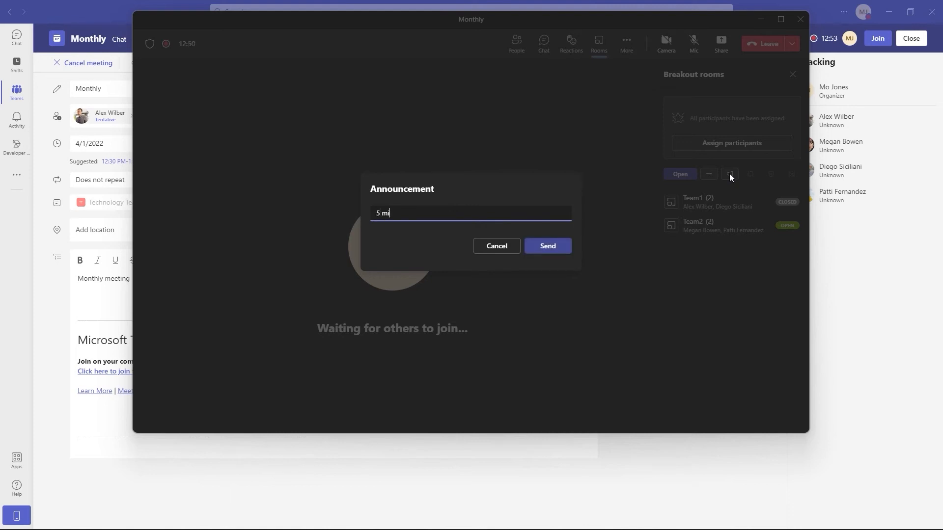
type("s remaining")
left_click(558, 249)
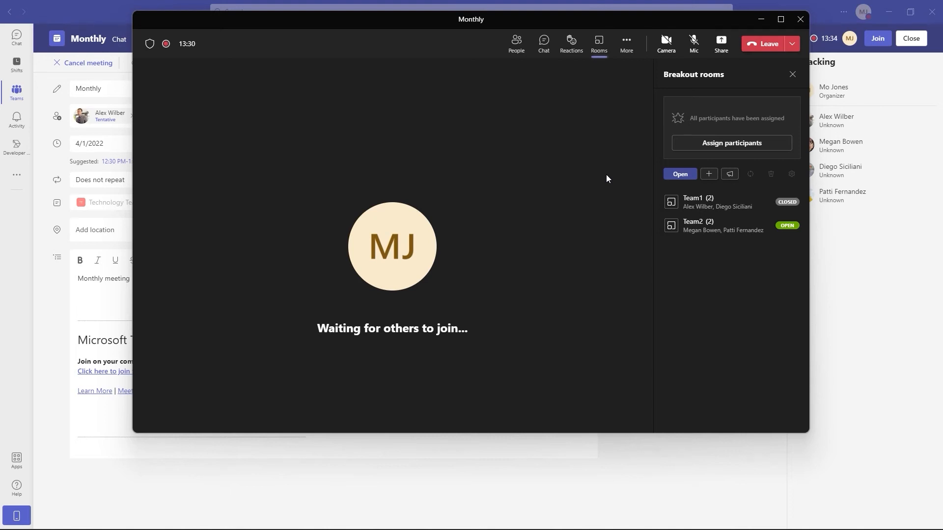
Close the Team2 breakout room to bring its participants back to the main meeting.
mouse_move(780, 228)
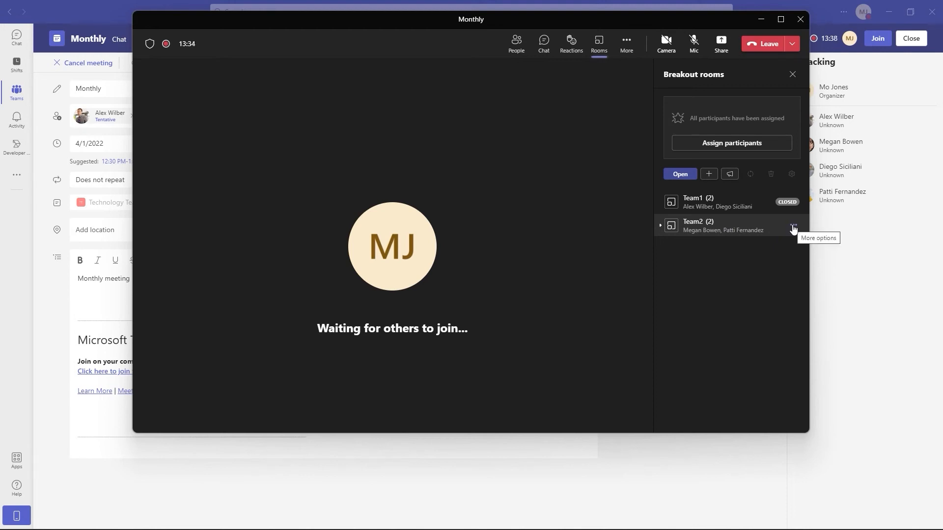
left_click(793, 229)
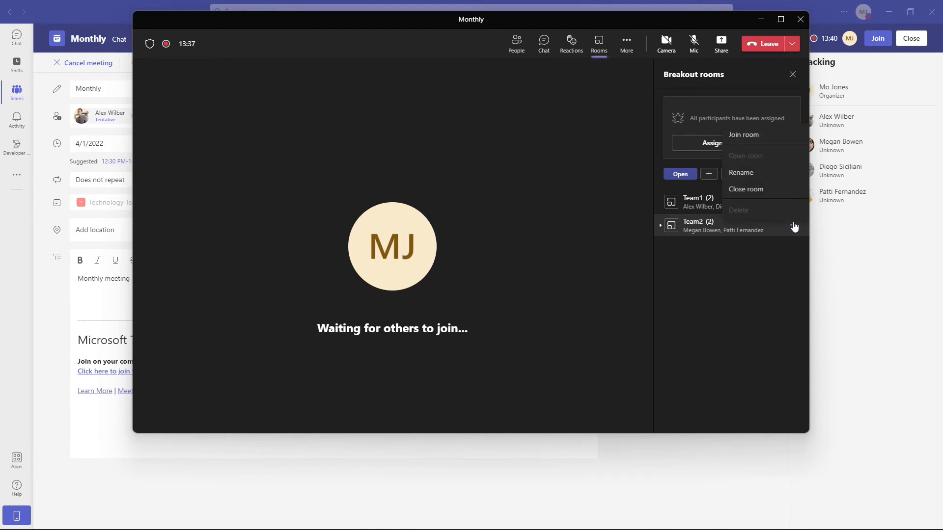
left_click(756, 193)
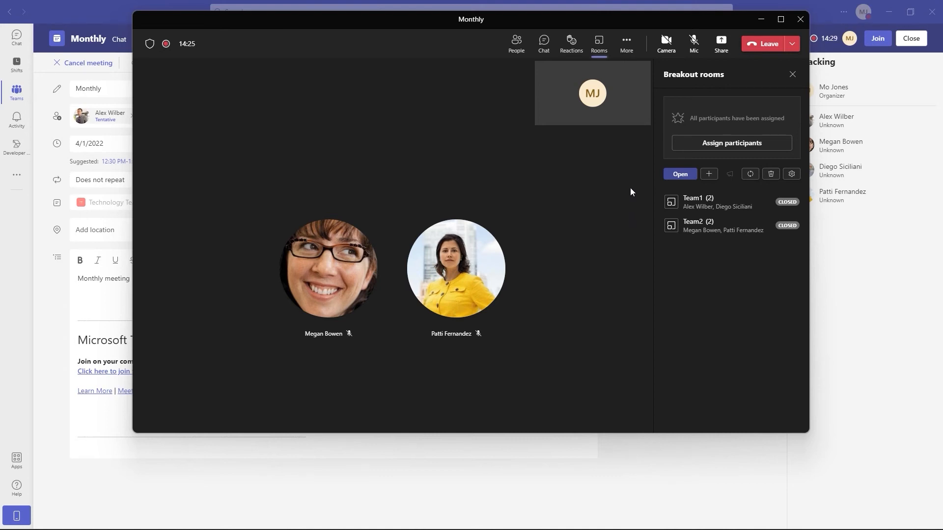
Choose from the open windows in the content sharing options to present the Tasks slides to the meeting.
left_click(720, 46)
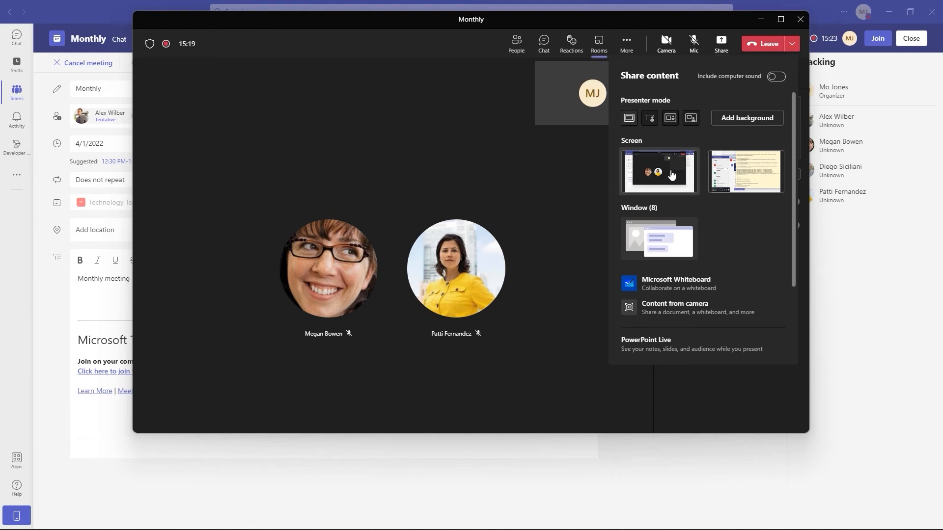
scroll(732, 233, "down", 1)
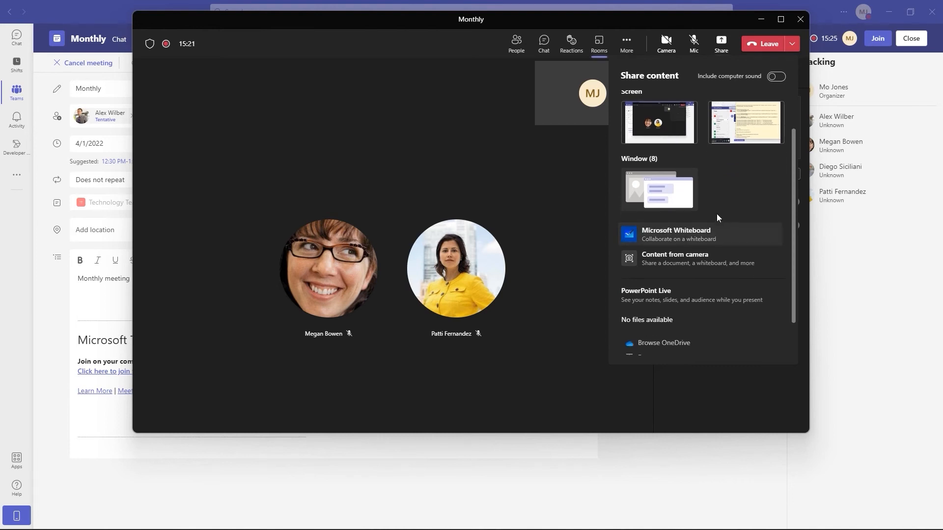
left_click(658, 194)
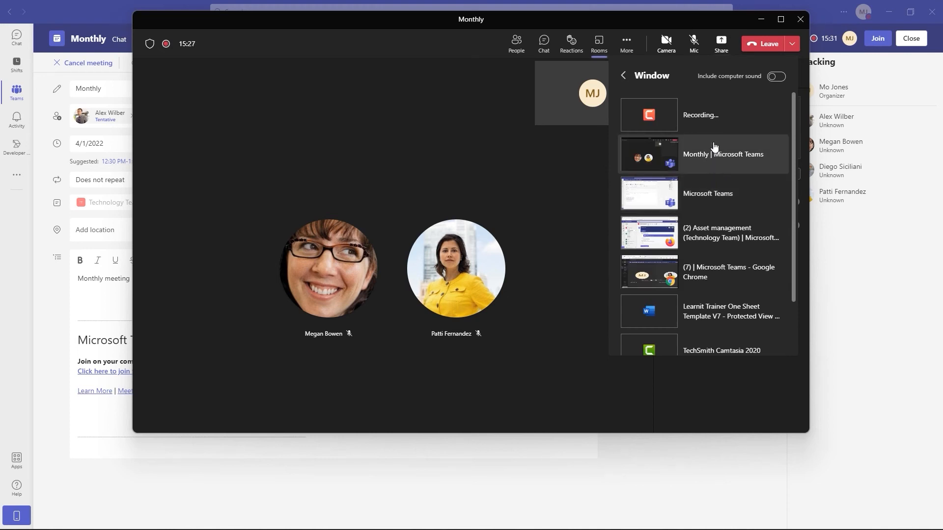
scroll(717, 156, "down", 2)
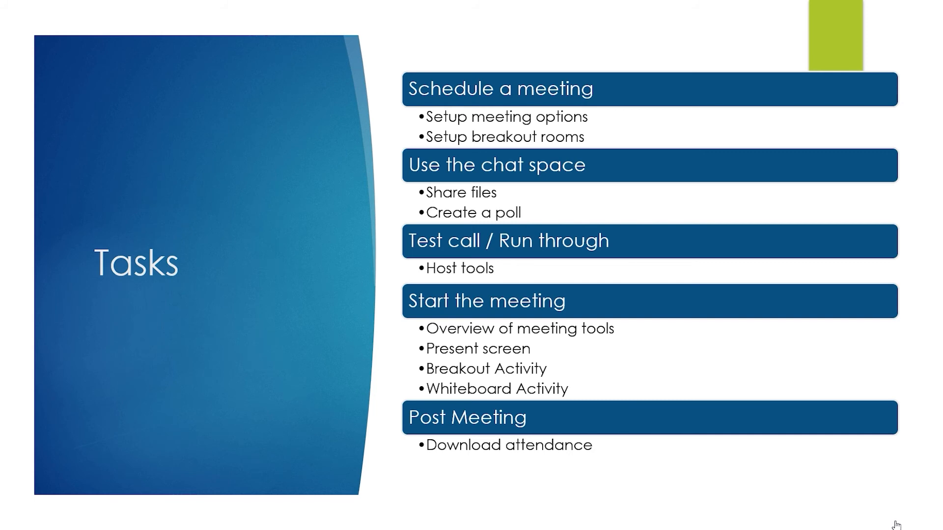
Show the Schedule a meeting slide, go back to the Tasks slide and stop presenting the slides.
left_click(593, 138)
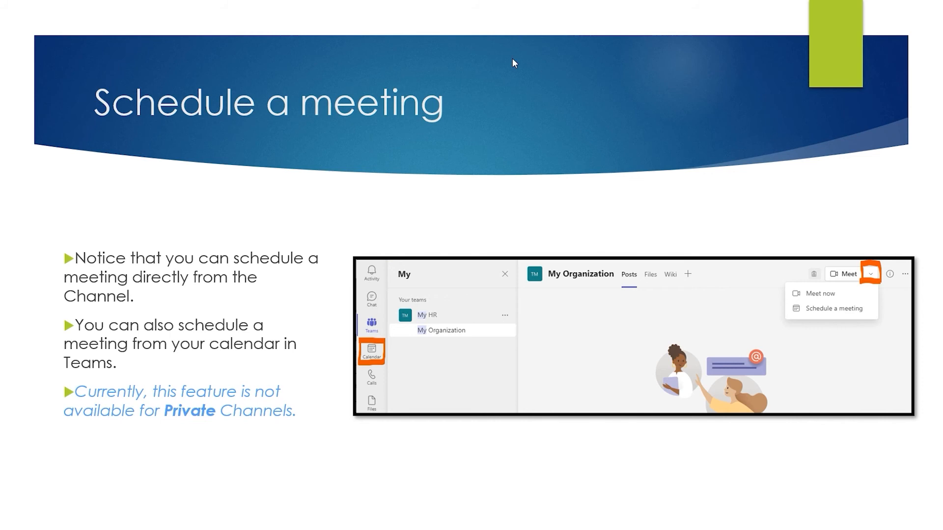
key("Left")
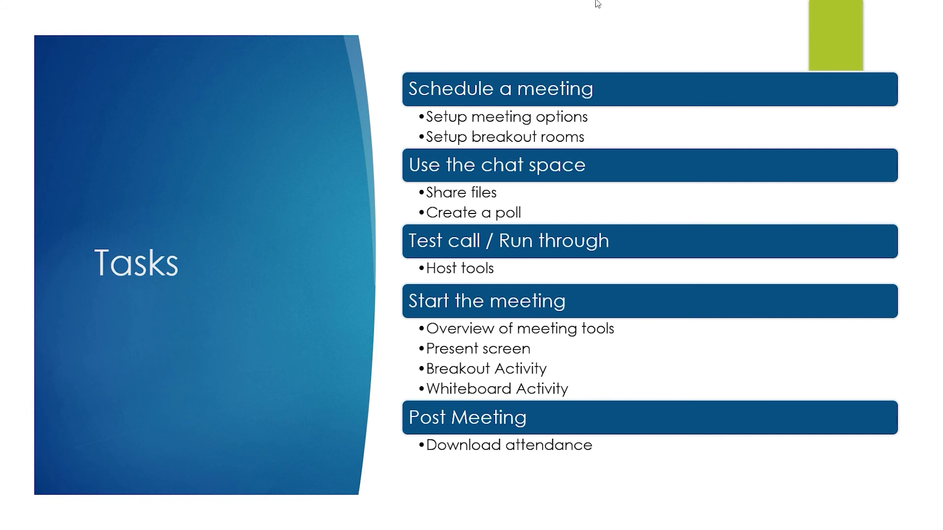
key("alt+Tab")
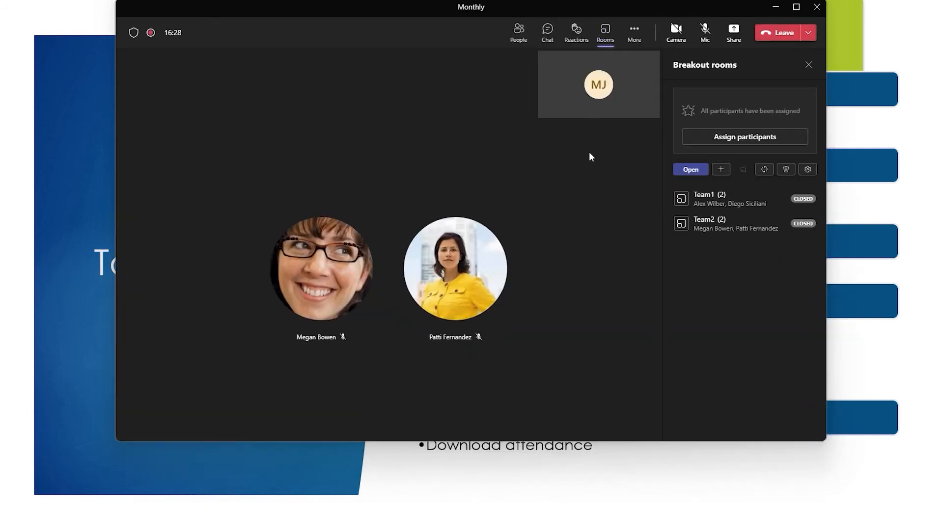
left_click(913, 1)
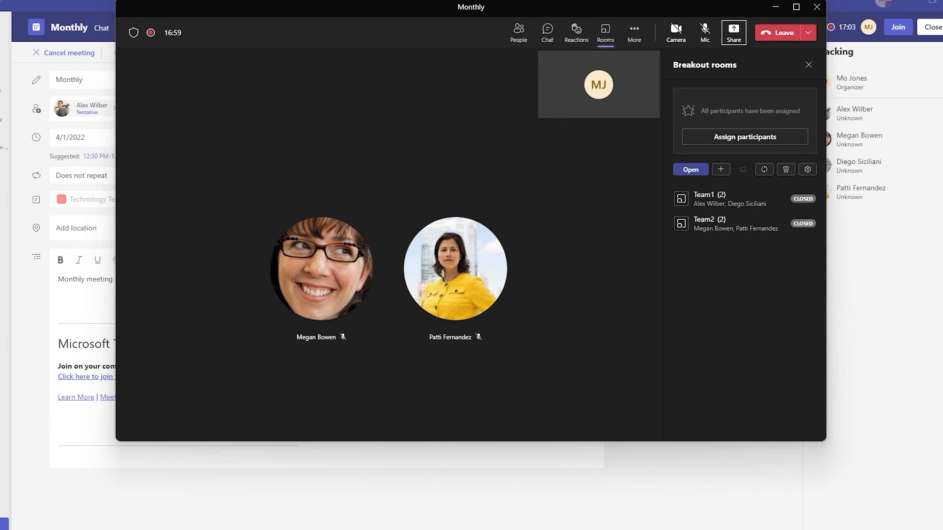
Share a Microsoft Whiteboard with the meeting and maximize the meeting window.
left_click(733, 35)
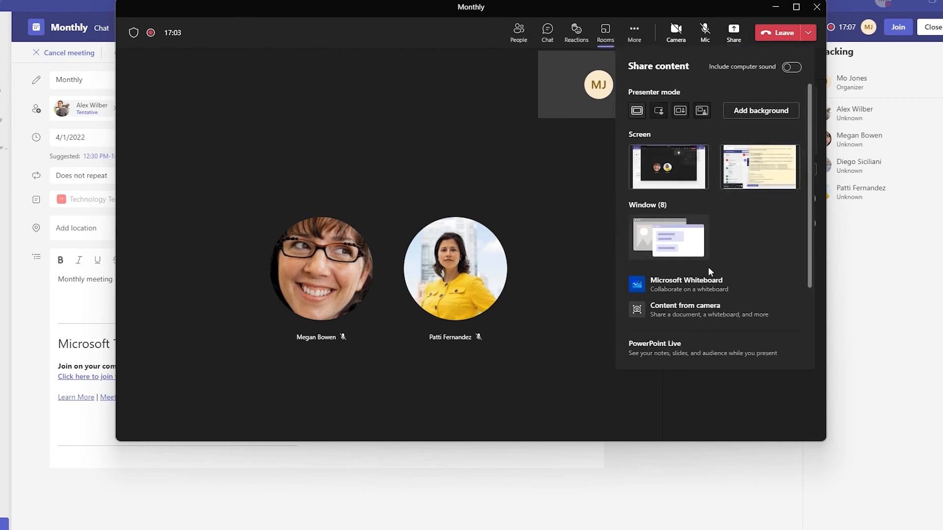
left_click(683, 293)
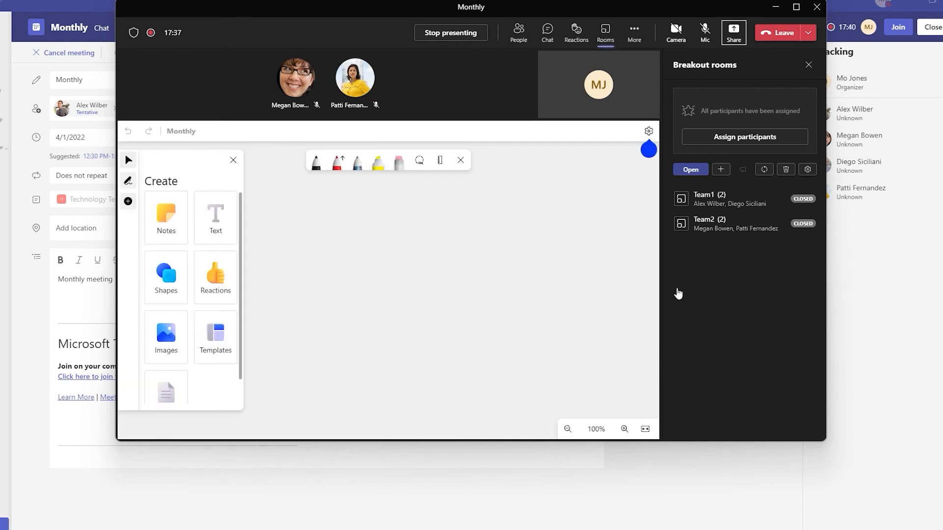
left_click(797, 7)
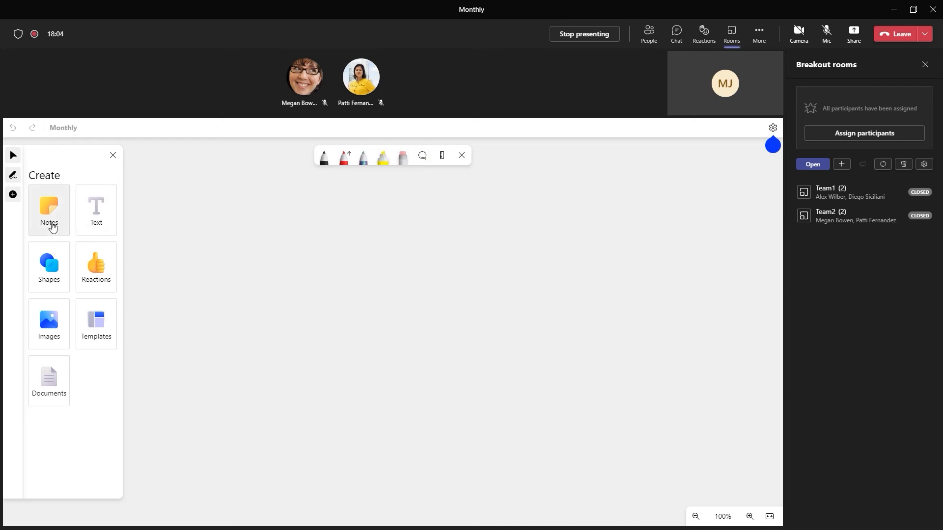
Place a yellow sticky note on the whiteboard with the text "My sticky note".
left_click(52, 215)
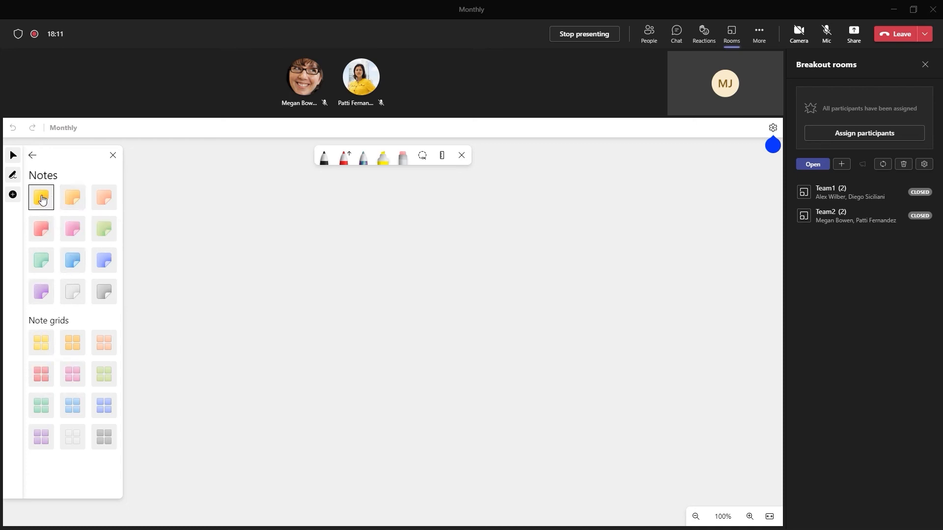
left_click(42, 198)
left_click(248, 219)
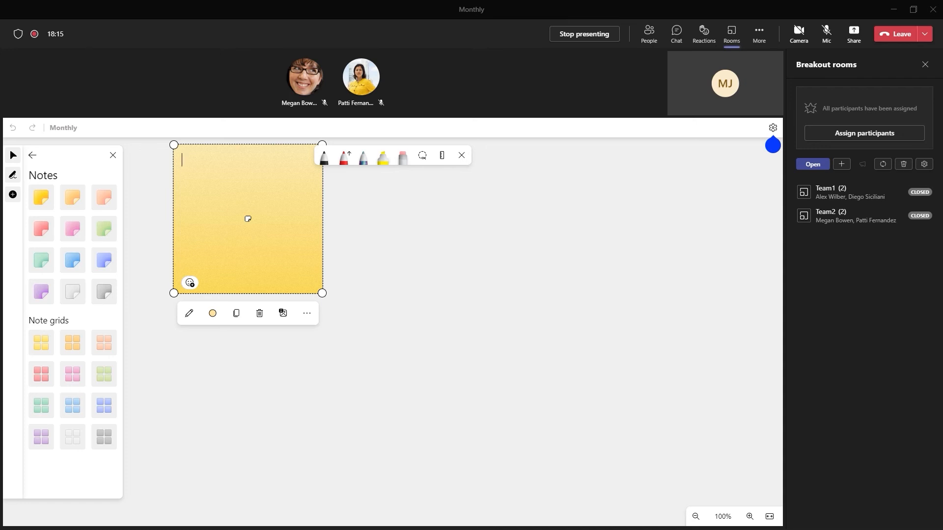
type("My")
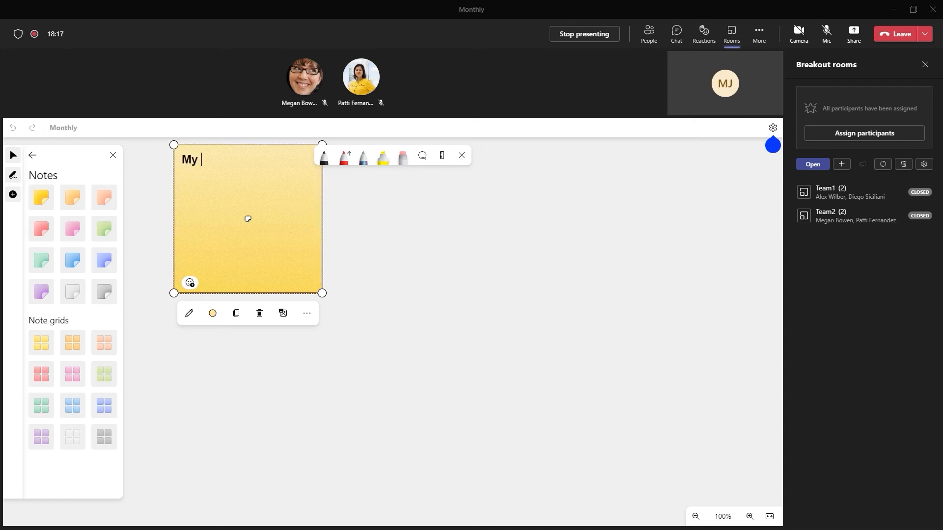
type(" sticky note")
left_click(365, 262)
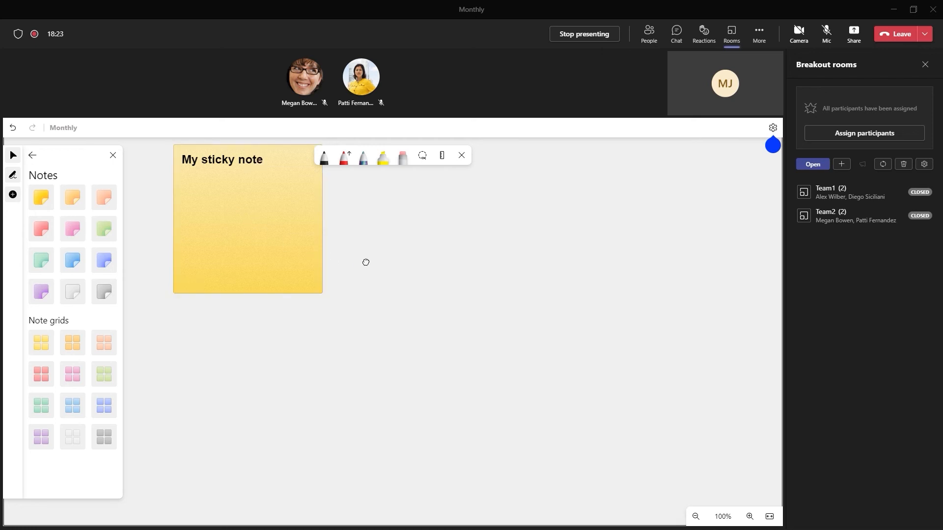
Handwrite the word "pen" beside the sticky note with the black pen at thickness 3 and close the drawing tools.
left_click_drag(441, 322, 493, 316)
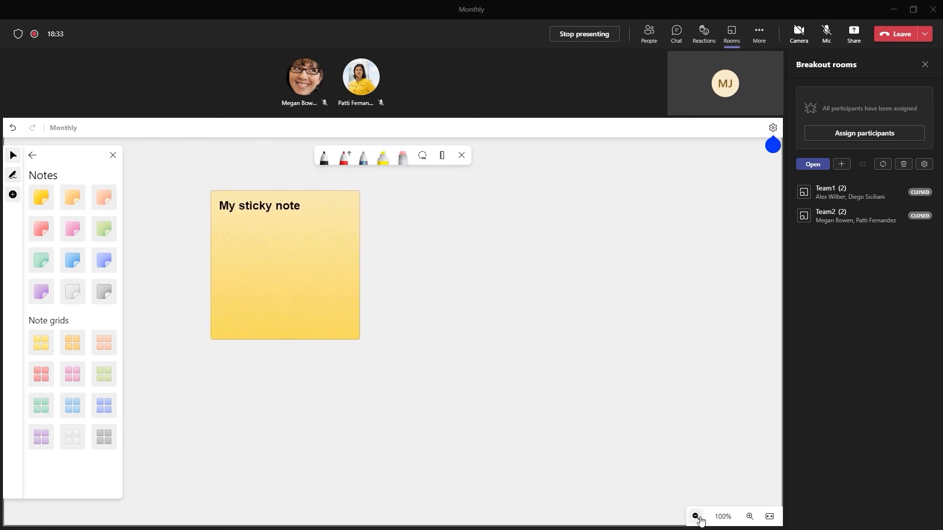
left_click(695, 518)
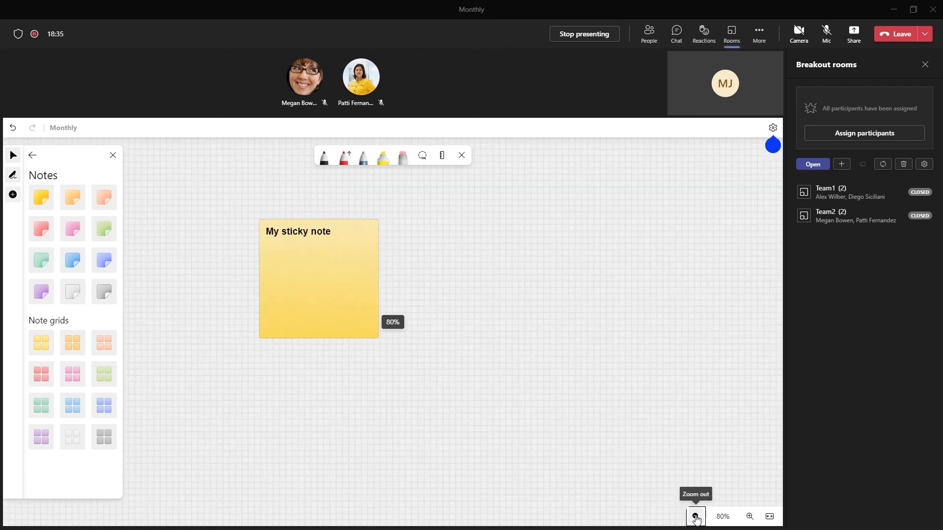
left_click(749, 517)
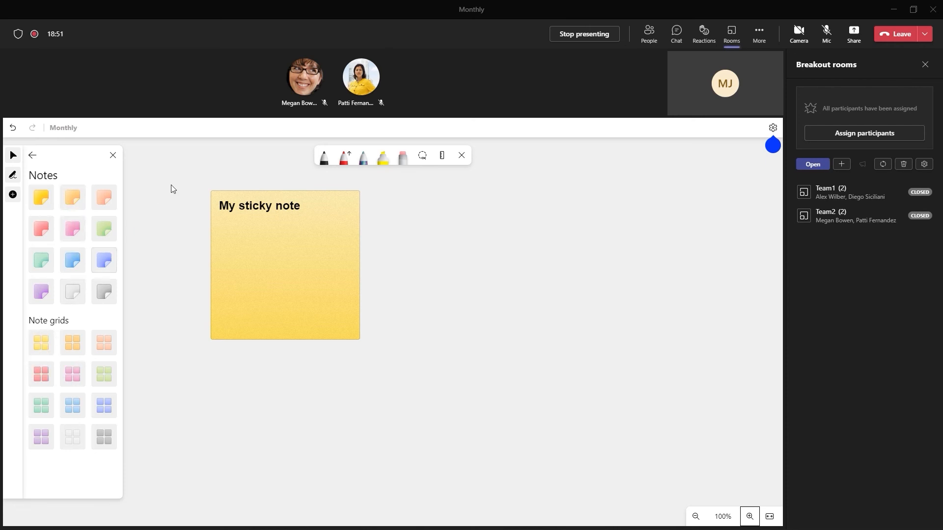
left_click(324, 157)
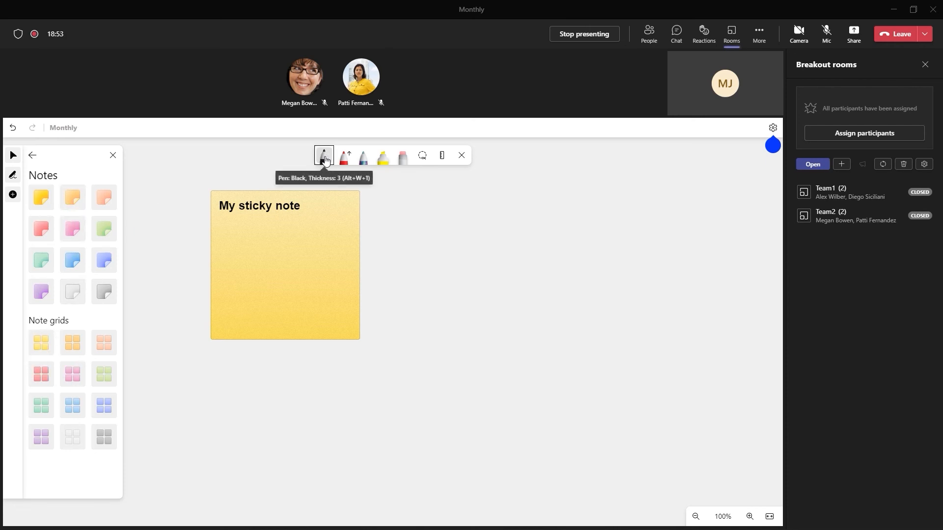
mouse_move(428, 209)
left_mouse_down()
mouse_move(425, 245)
mouse_move(428, 226)
mouse_move(455, 226)
left_mouse_up()
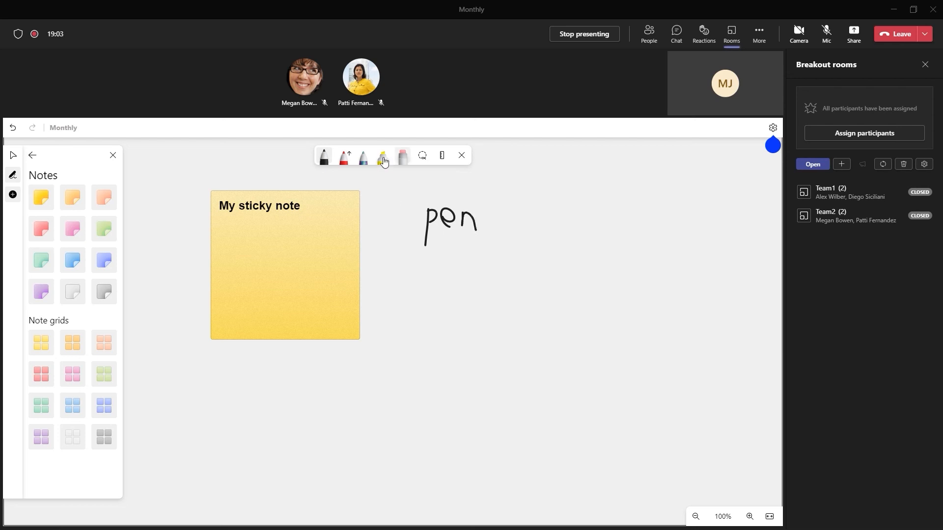
left_click(325, 156)
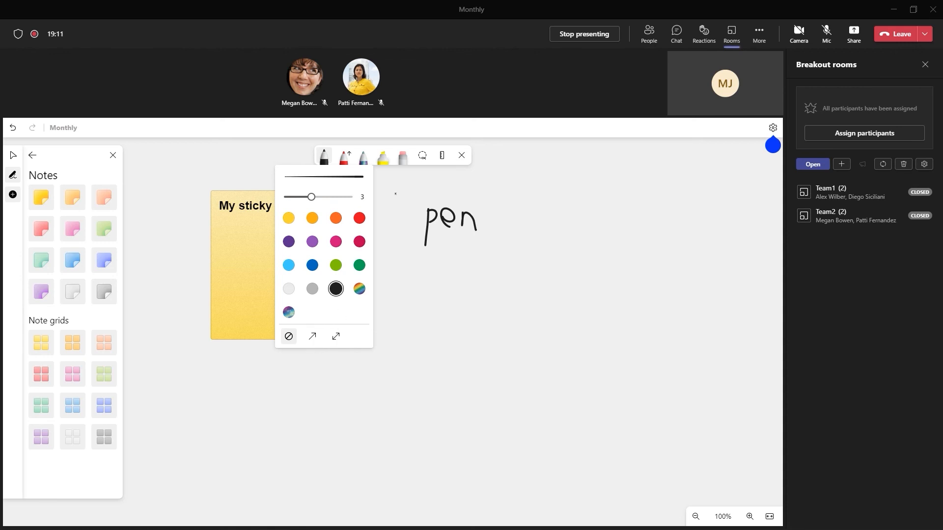
left_click(461, 155)
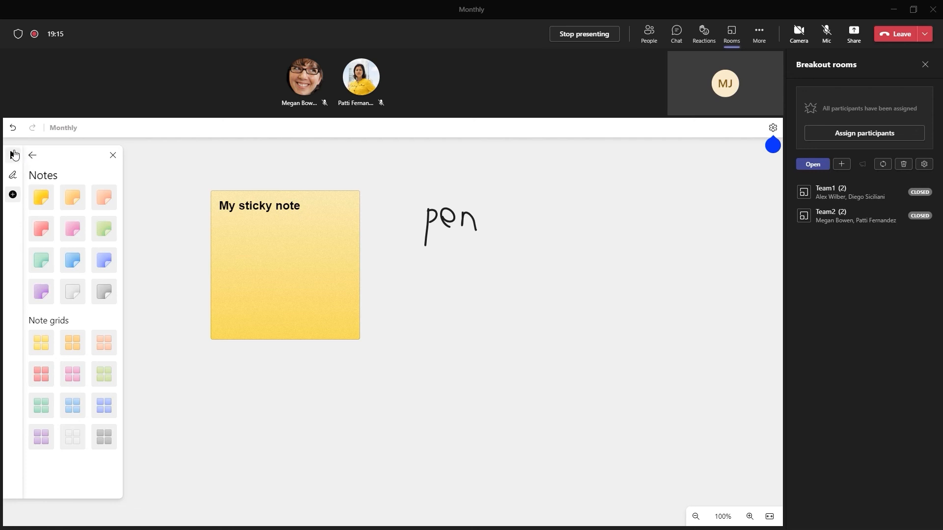
Add a text box reading "text box" below the handwritten word on the whiteboard.
left_click(12, 176)
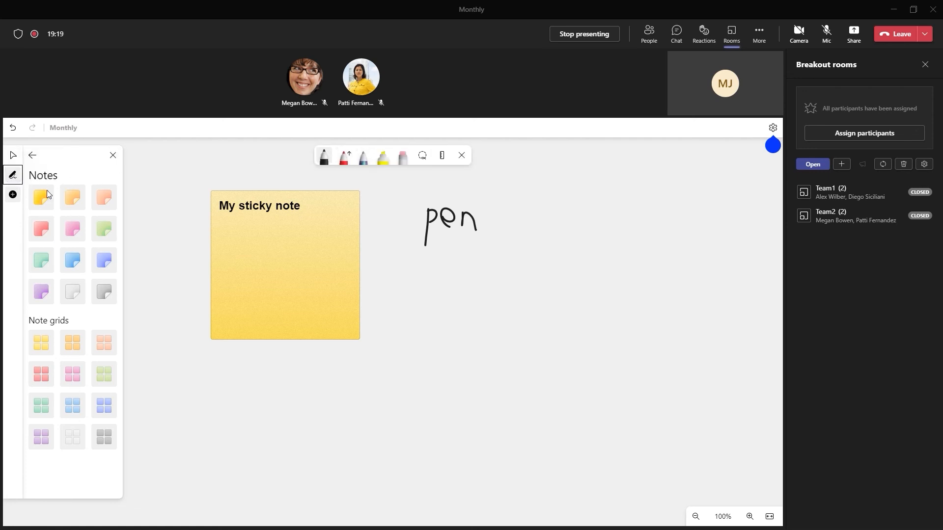
left_click(13, 195)
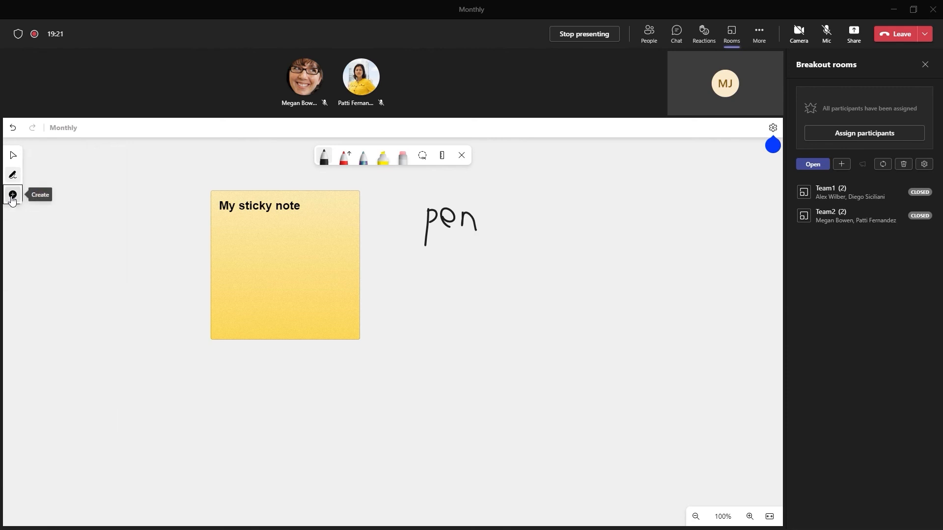
left_click(13, 195)
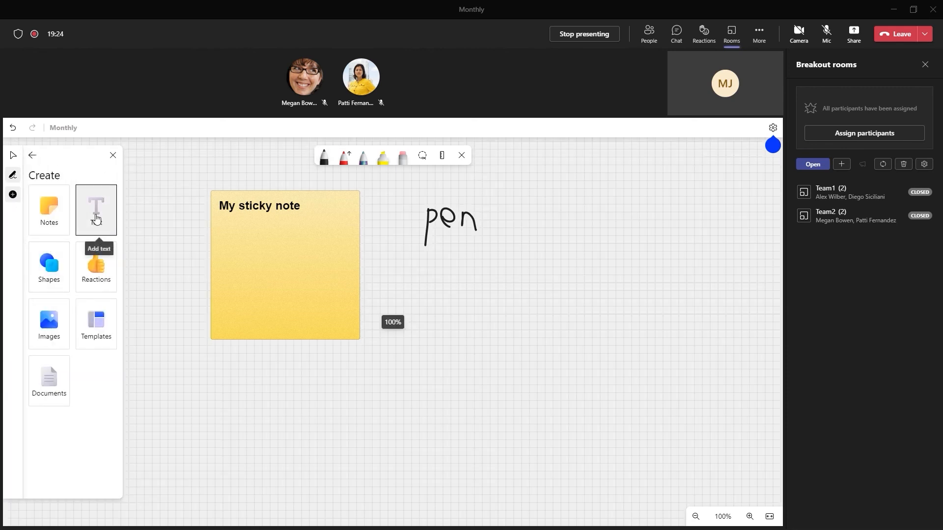
left_click(97, 219)
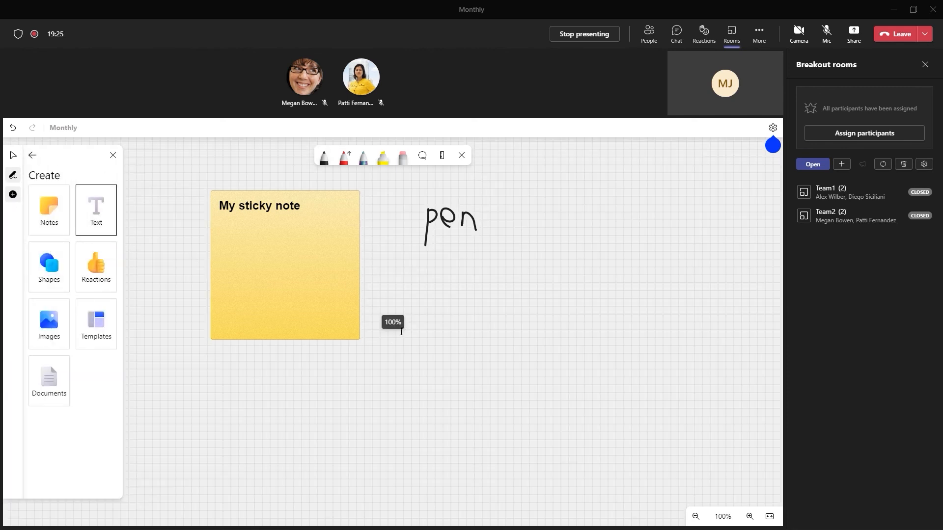
left_click(424, 285)
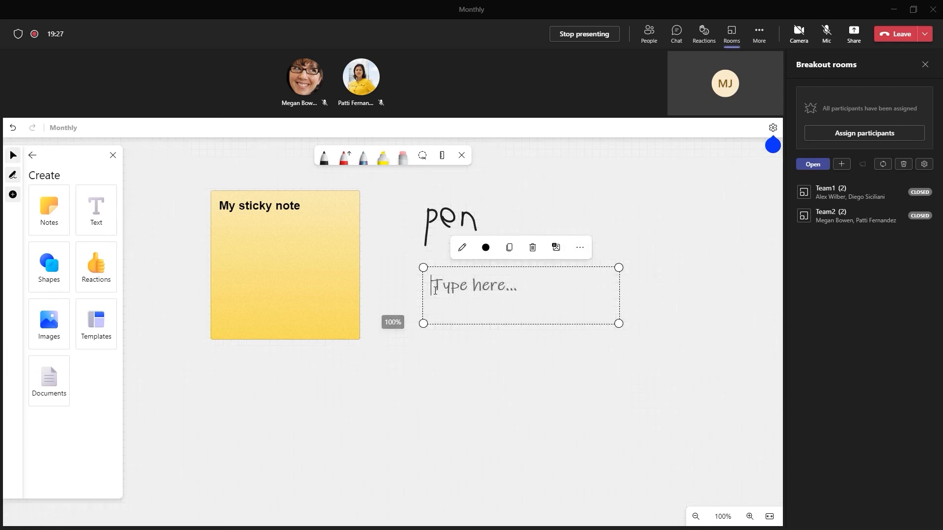
type("text box")
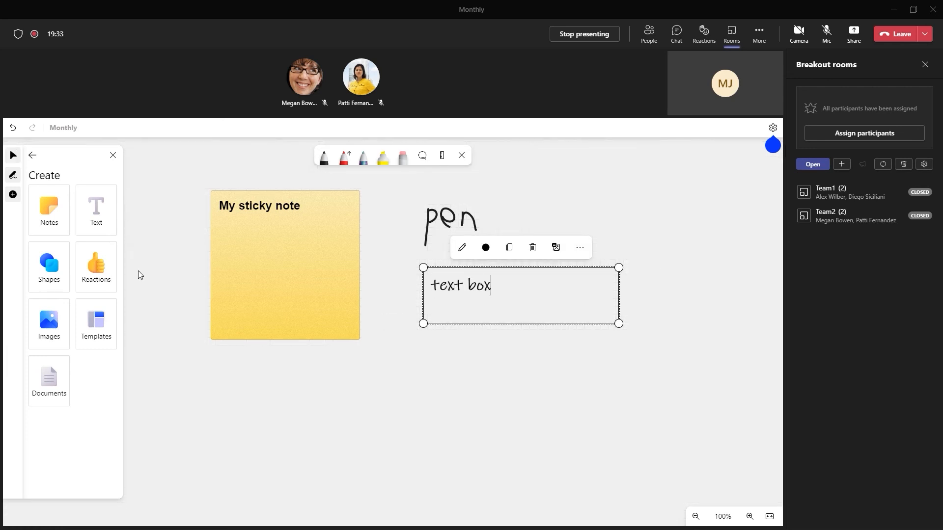
Place a diamond shape on the whiteboard below the text box.
left_click(49, 268)
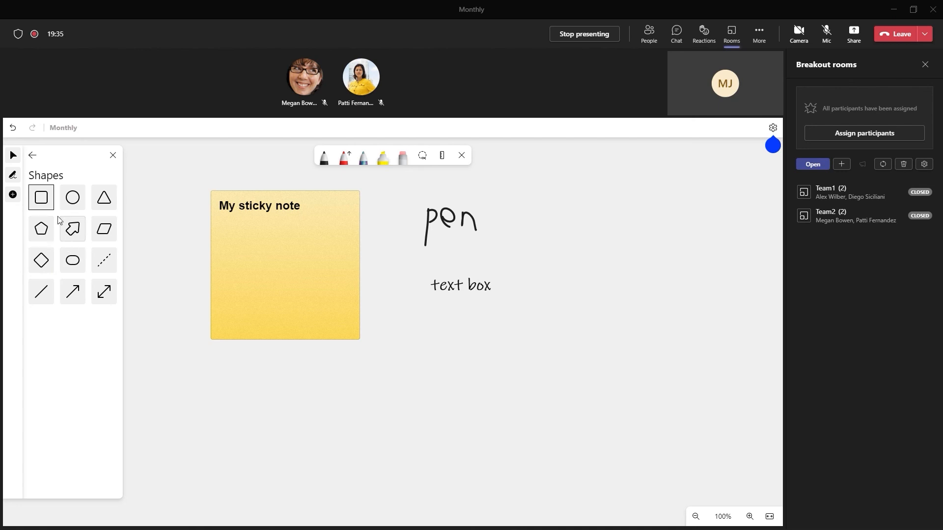
left_click(41, 261)
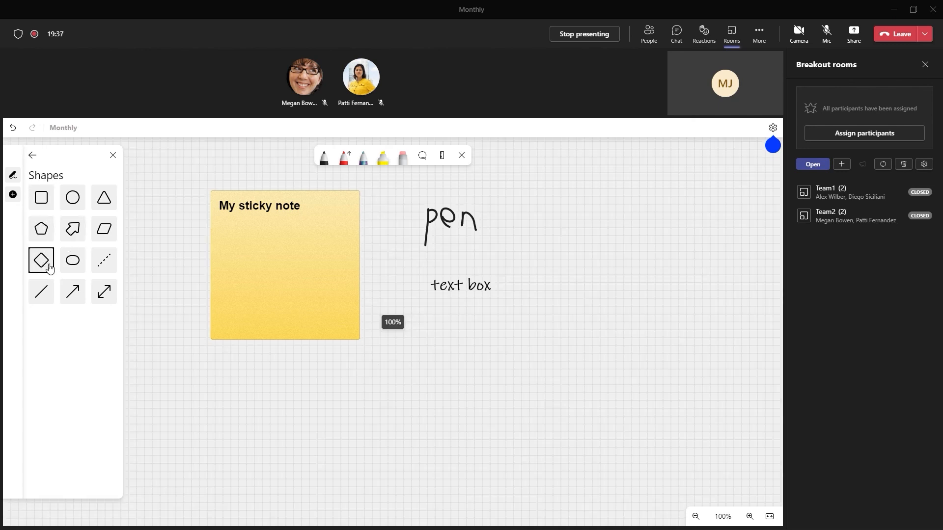
left_click(463, 369)
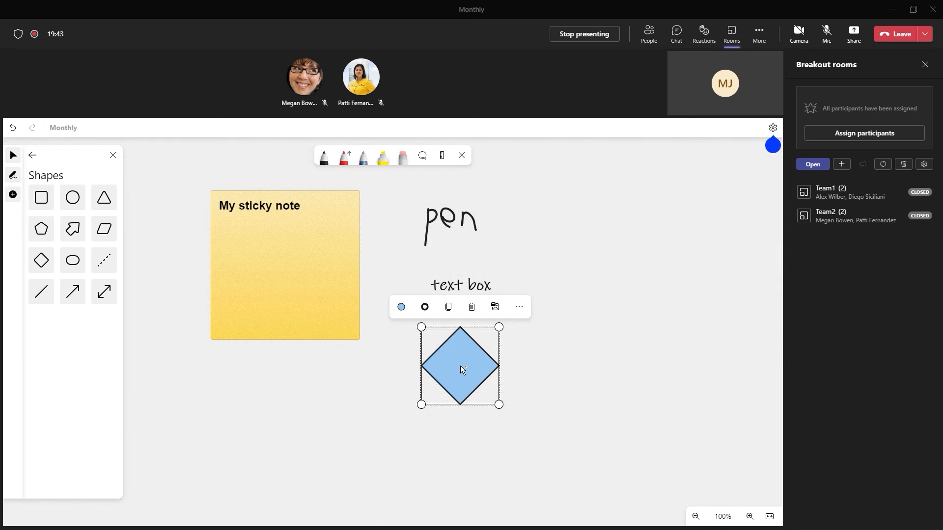
Browse the whiteboard templates in the Brainstorming category down to Topic Brainstorm.
left_click(33, 155)
left_click(99, 335)
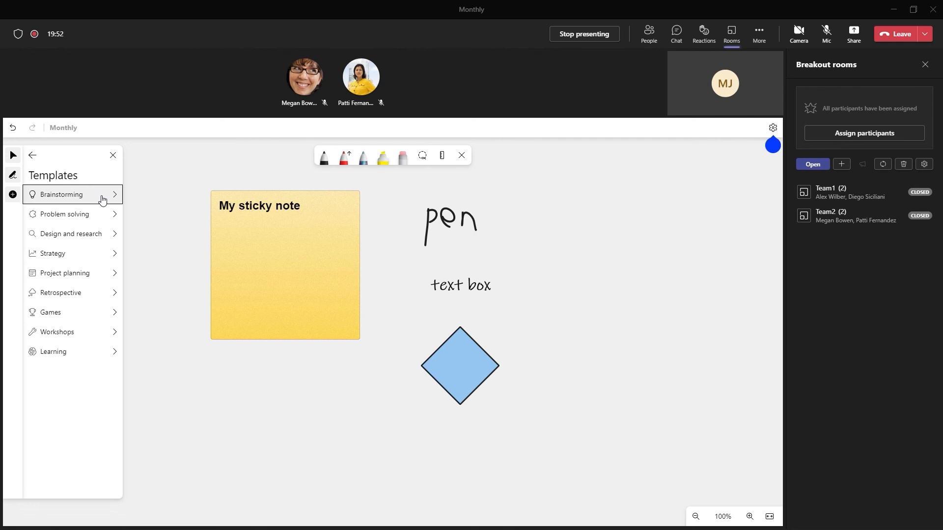
left_click(100, 196)
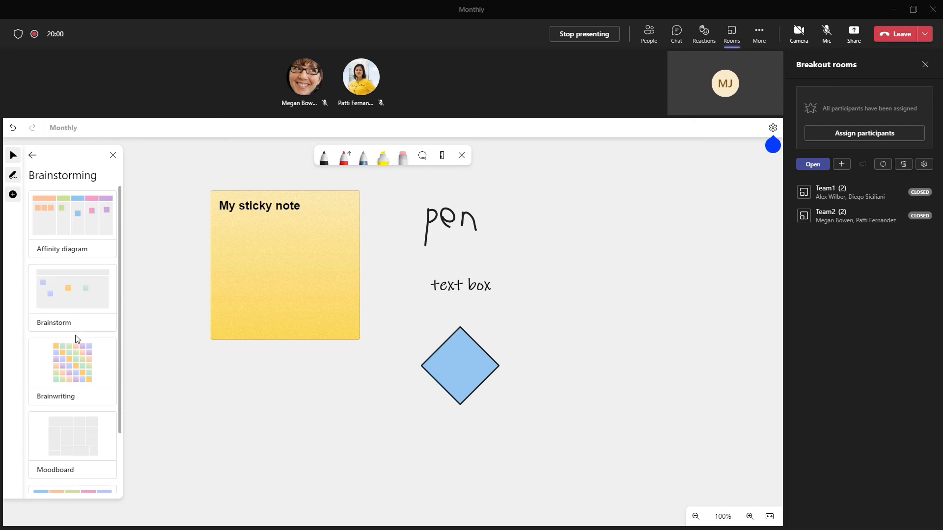
scroll(78, 333, "down", 2)
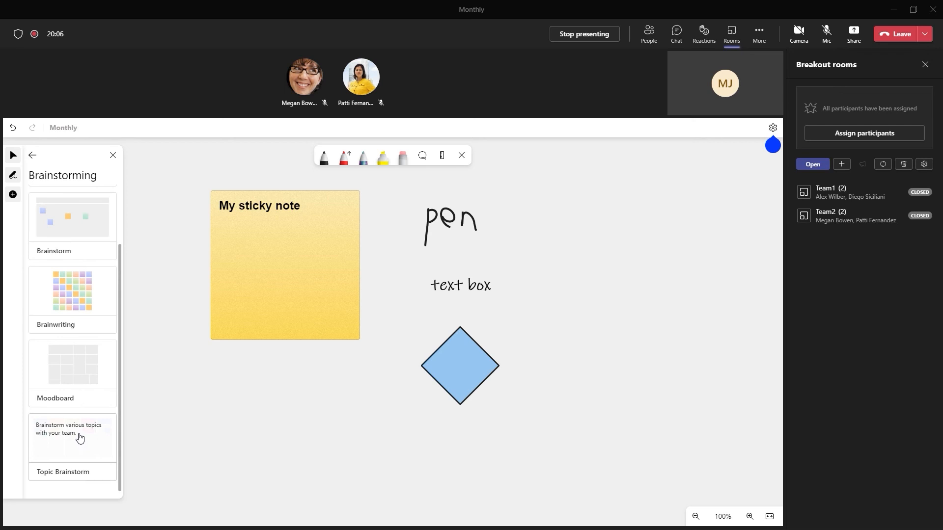
Delete the sticky note, the handwritten word, the diamond and the text box from the whiteboard.
left_click(262, 194)
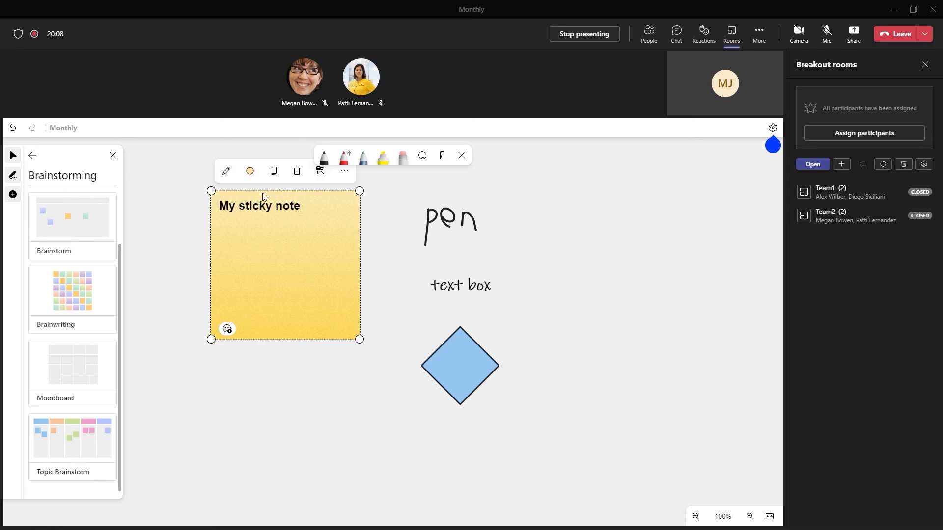
left_click(296, 172)
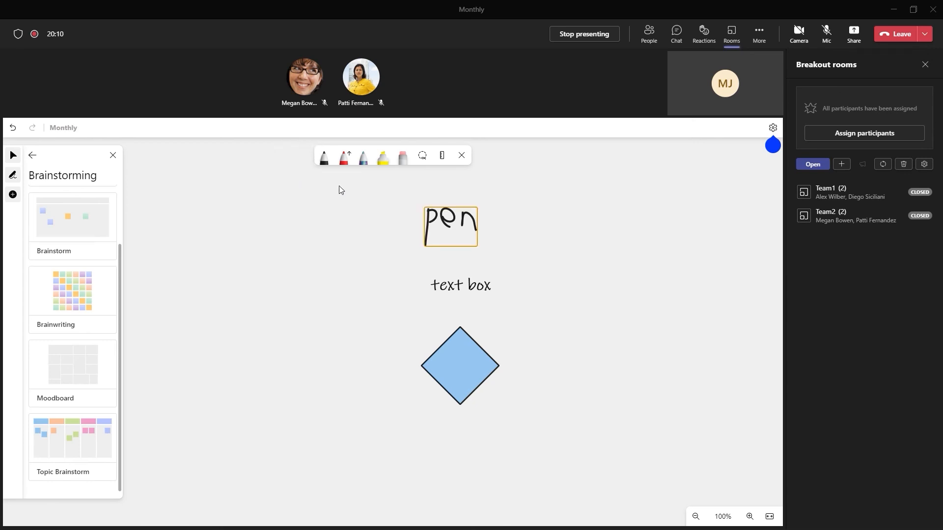
left_click(444, 224)
left_click(434, 193)
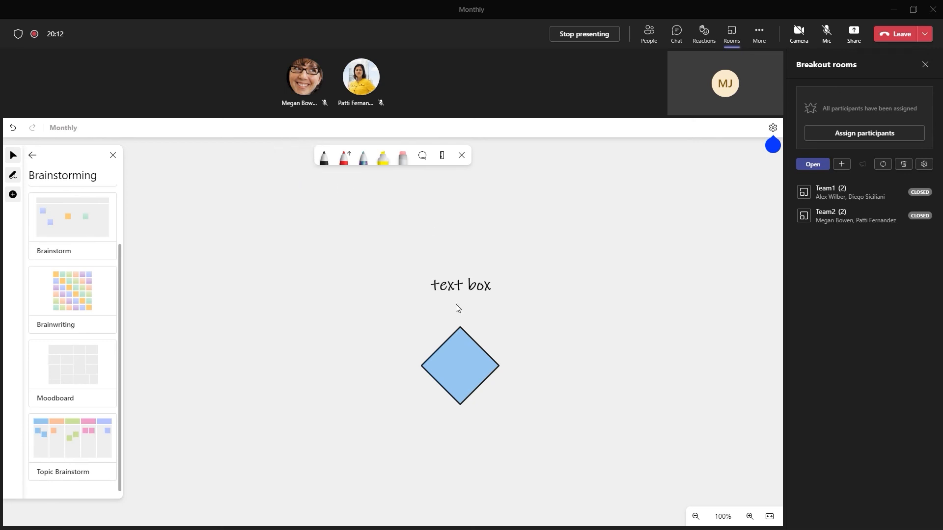
left_click(465, 340)
left_click(471, 307)
left_click(466, 286)
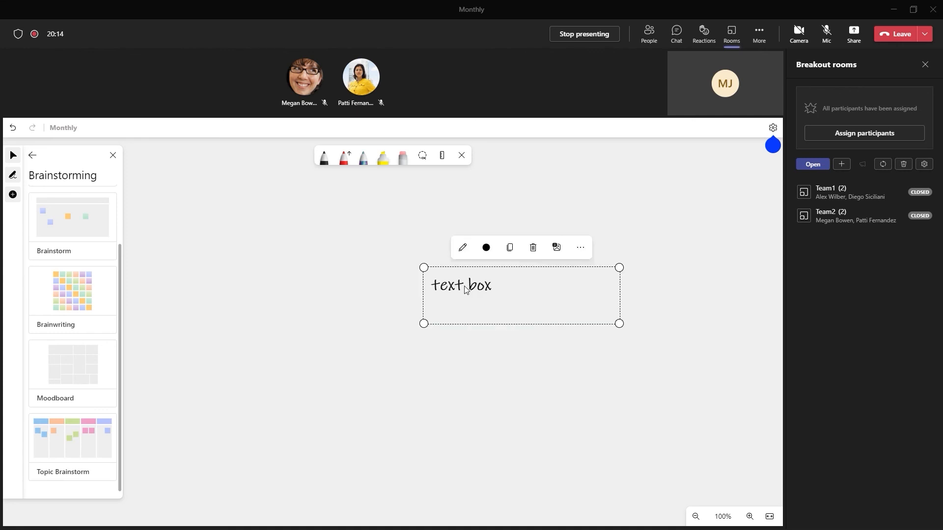
left_click(533, 251)
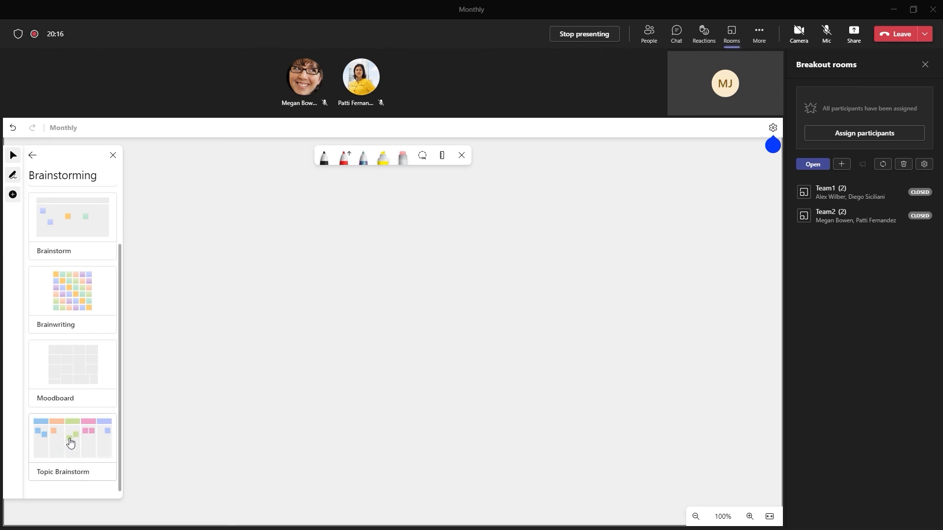
Insert the Topic Brainstorm template on the whiteboard and enlarge it to fill most of the visible canvas.
left_click(69, 442)
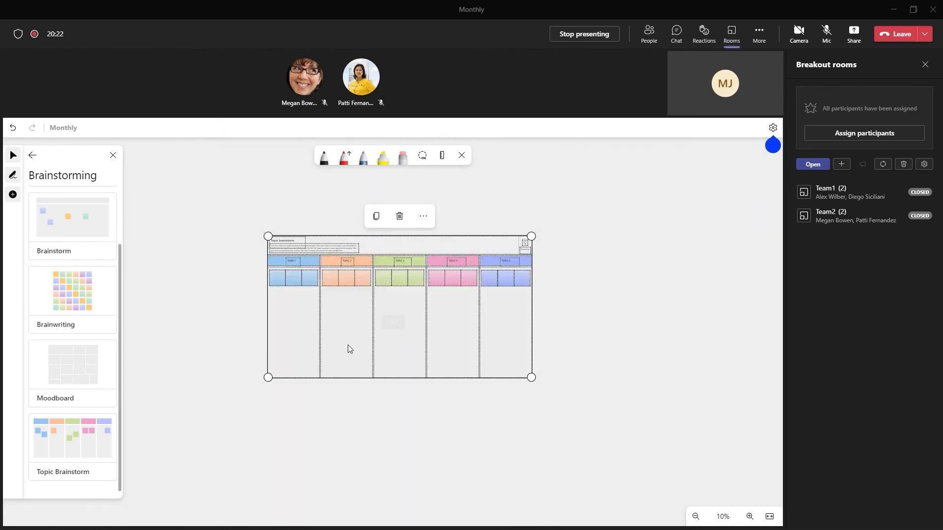
left_click_drag(268, 378, 180, 459)
left_click_drag(526, 429, 666, 480)
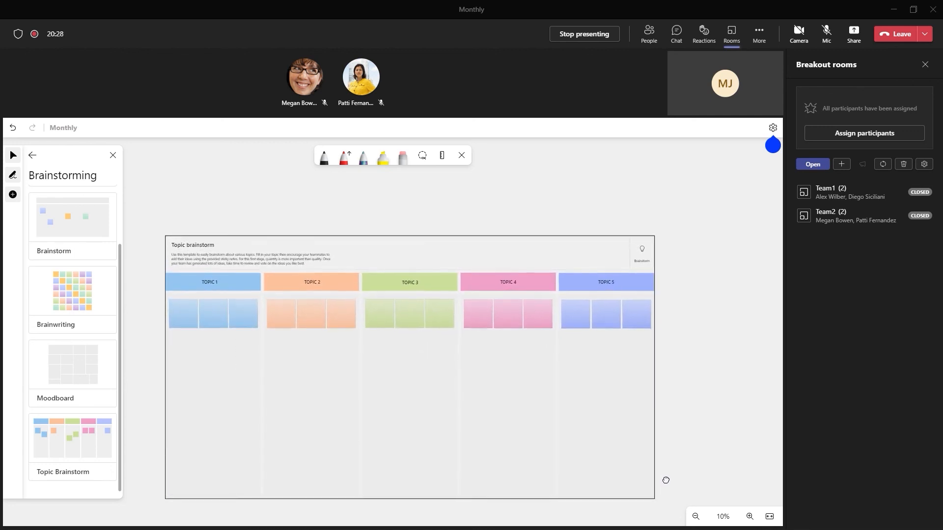
left_click(209, 285)
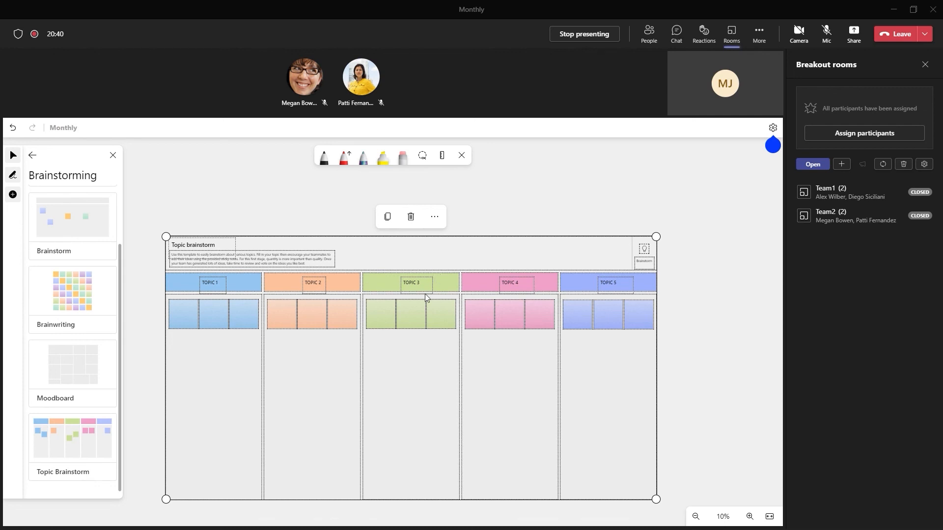
left_click(699, 267)
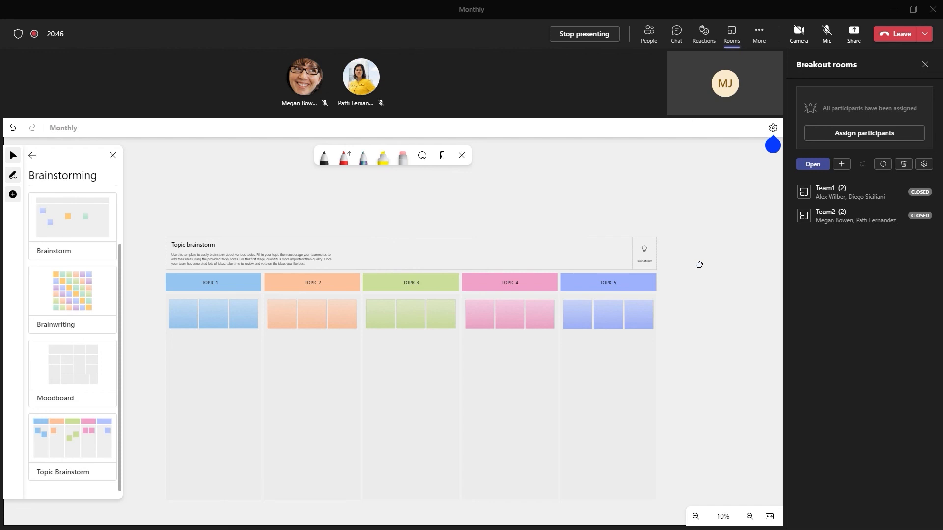
Go back through the template categories to the Create options and open the whiteboard settings.
scroll(95, 282, "up", 3)
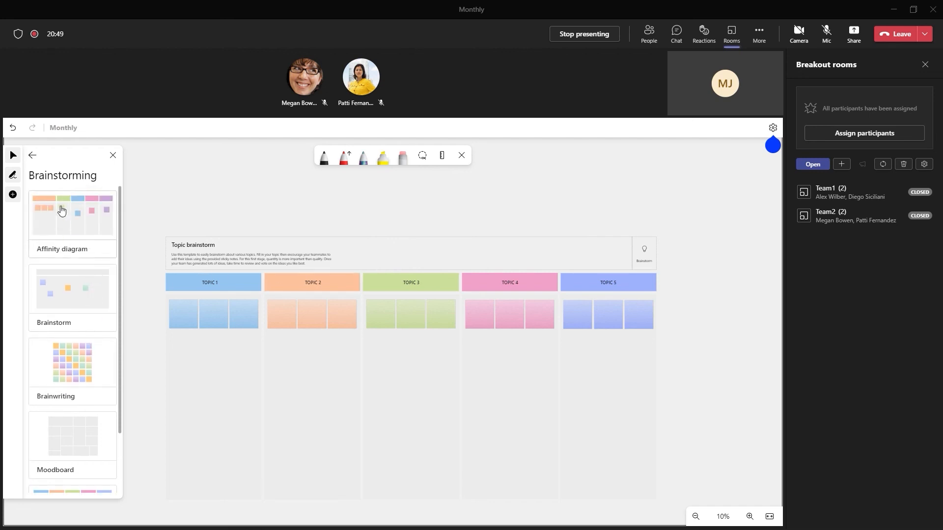
left_click(32, 155)
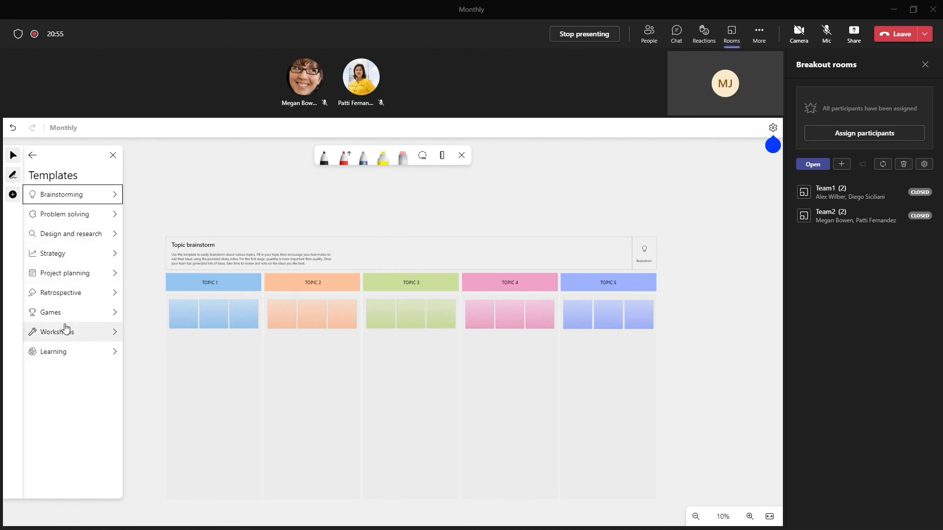
left_click(33, 157)
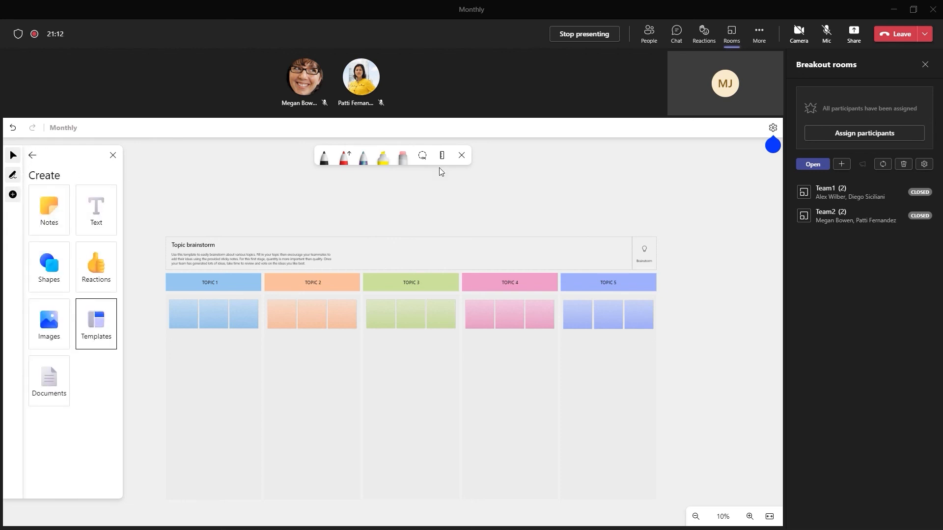
left_click(770, 130)
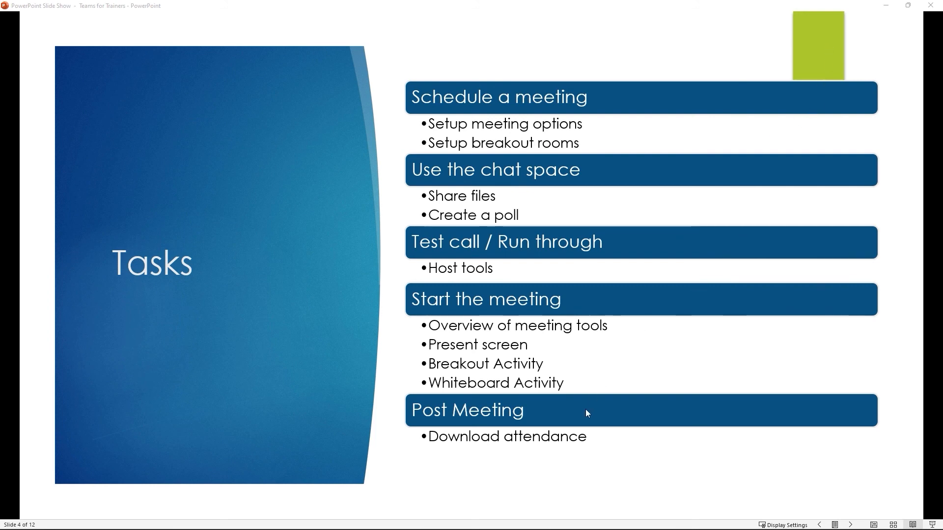
Minimize the slide show and review the Monthly meeting thread in Teams, checking the options of the 24m 37s recording.
left_click(887, 8)
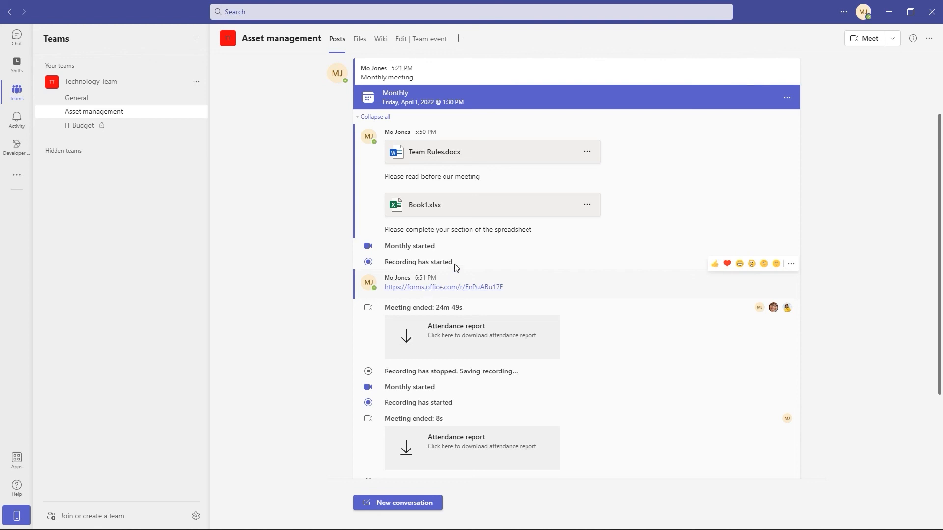
scroll(467, 253, "down", 1)
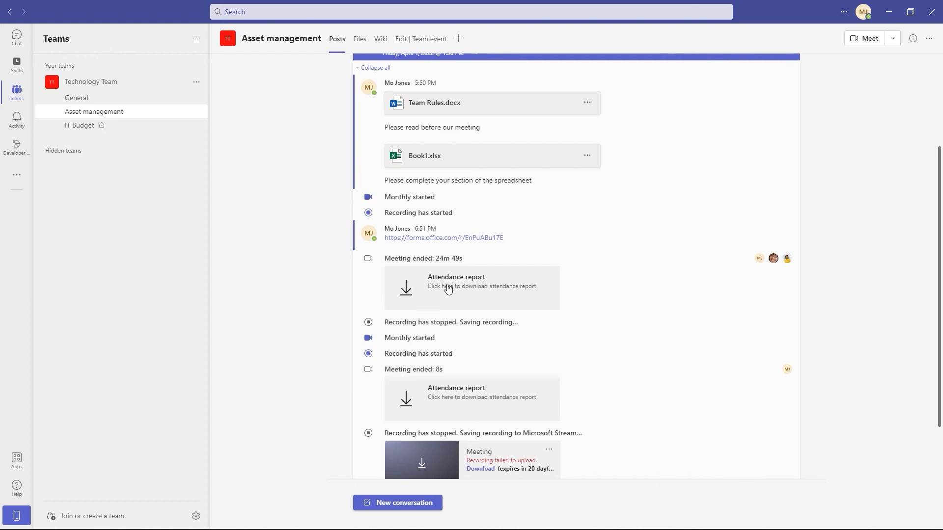
scroll(449, 284, "down", 2)
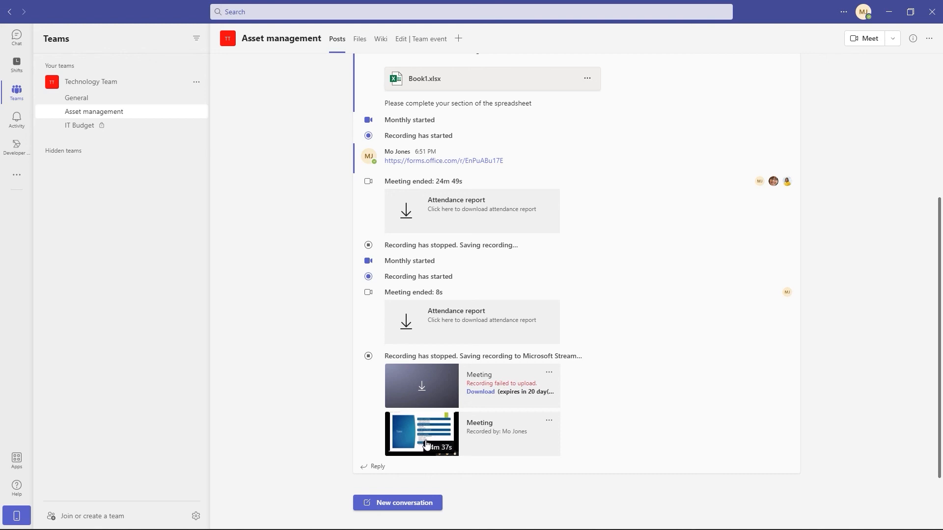
left_click(549, 422)
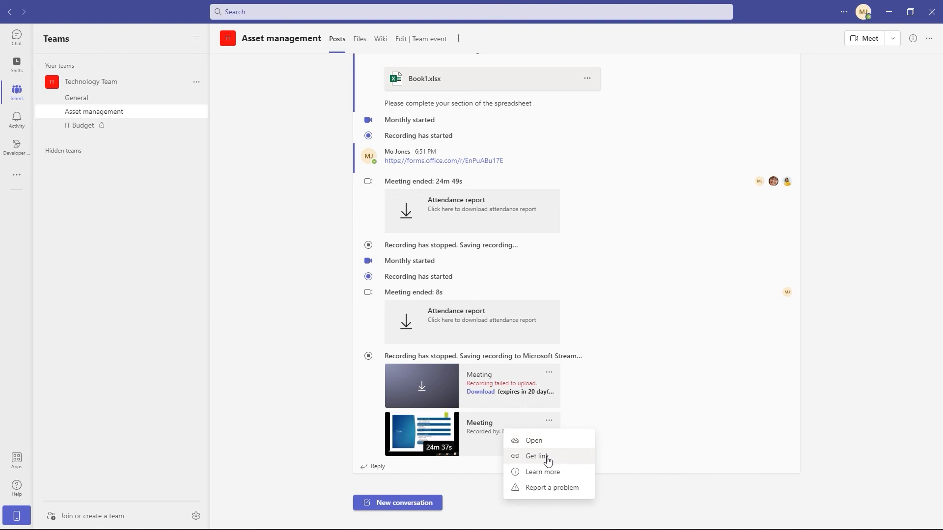
left_click(320, 222)
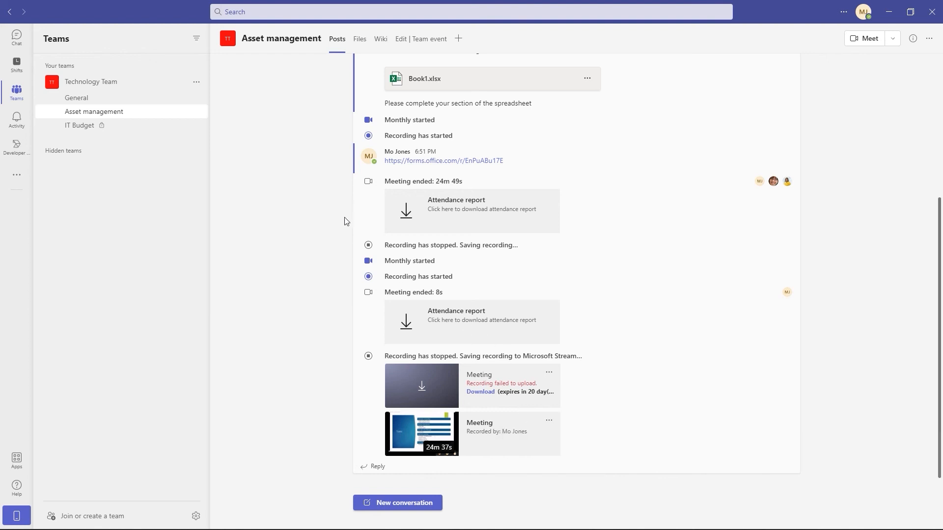
Download the attendance report of the 24m 49s meeting to Downloads as meetingAttendanceReport(Asset management).
left_click(459, 212)
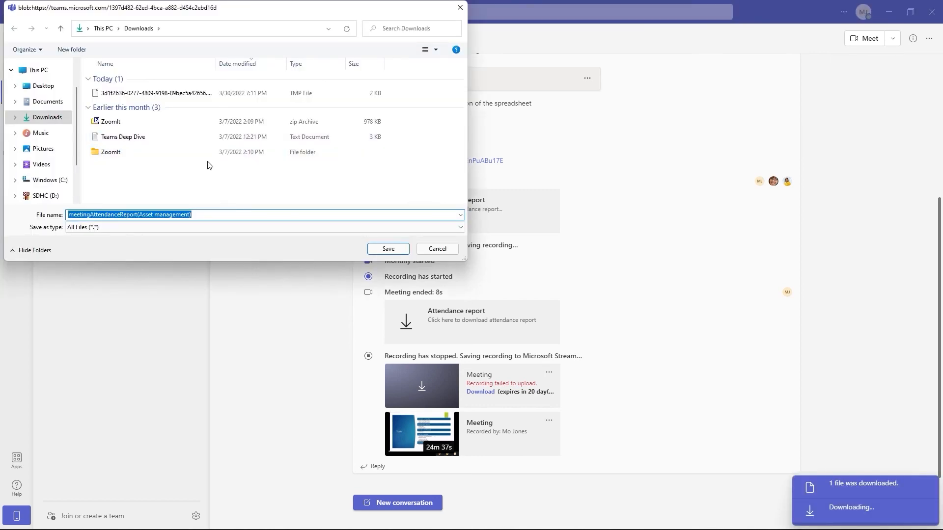
left_click(388, 252)
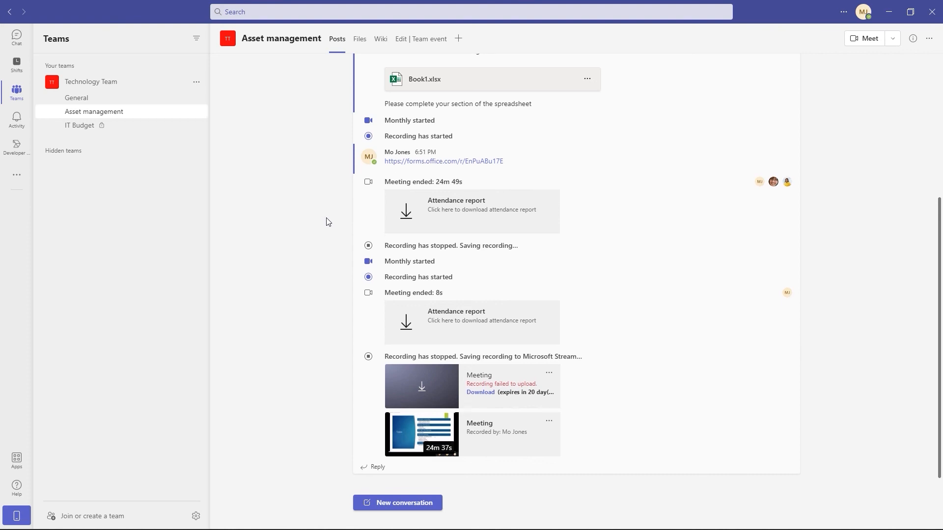
Open the Monthly meeting's details and view the attendance for the Mar 30, 6:40:57 PM session.
scroll(327, 221, "up", 3)
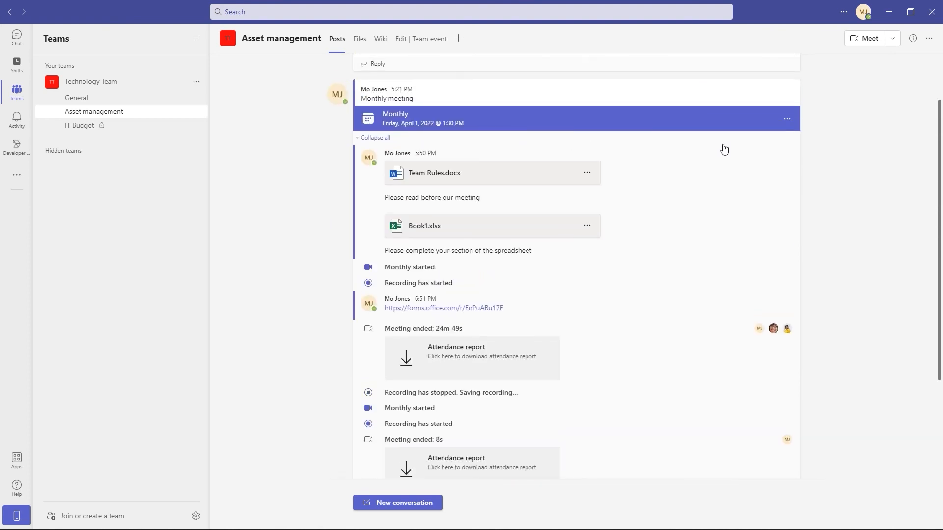
left_click(787, 119)
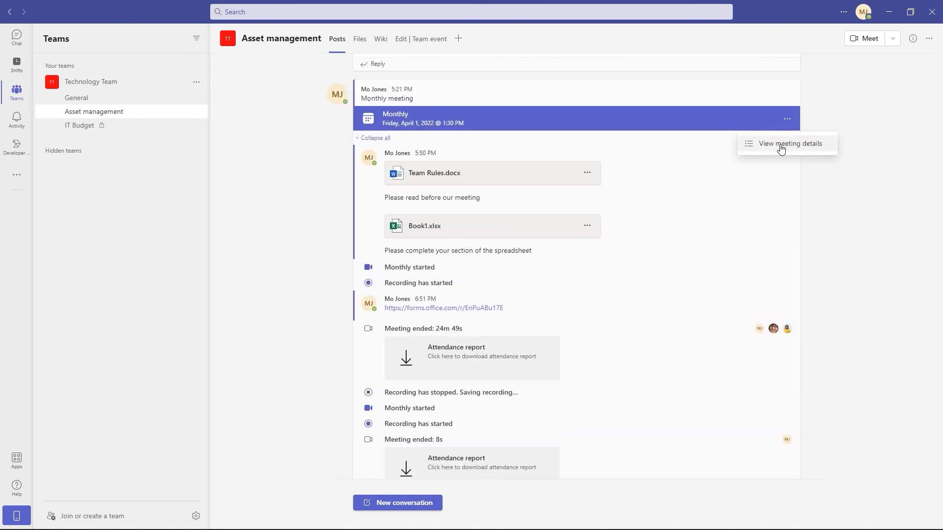
left_click(781, 147)
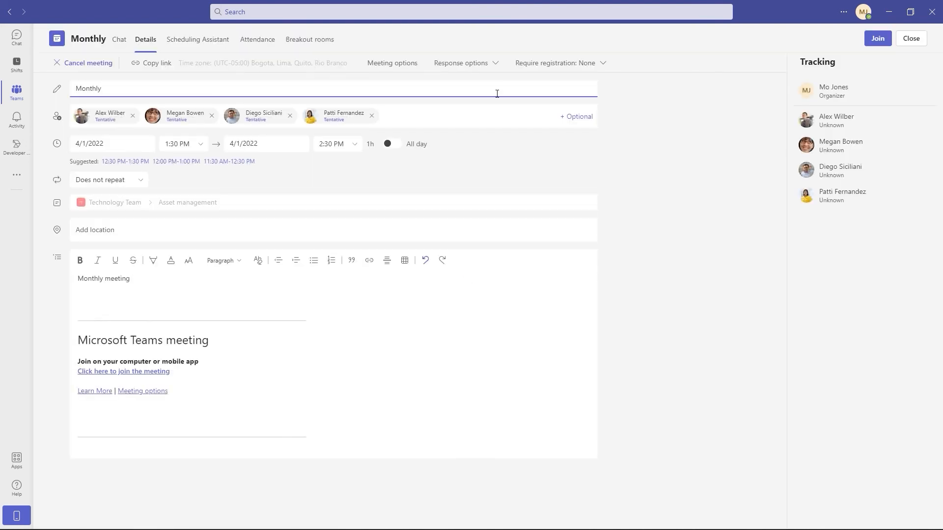
left_click(247, 47)
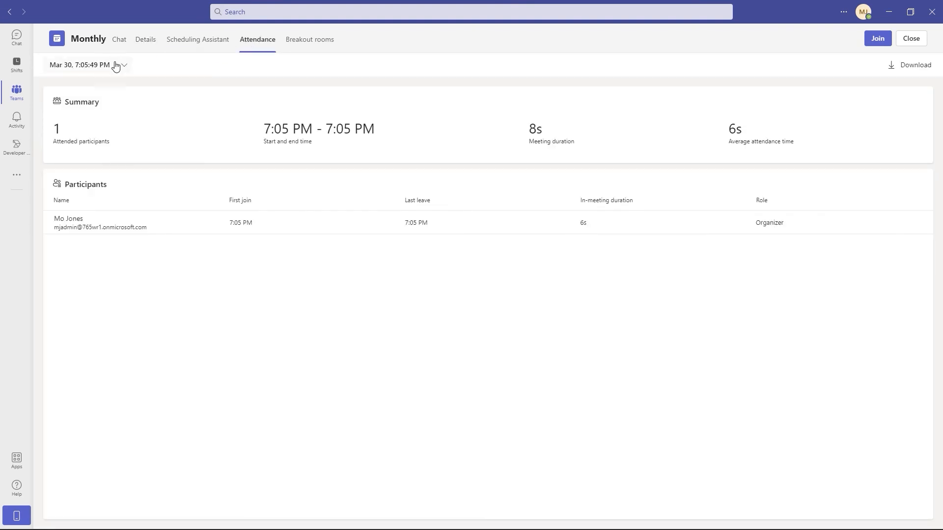
left_click(123, 66)
left_click(88, 98)
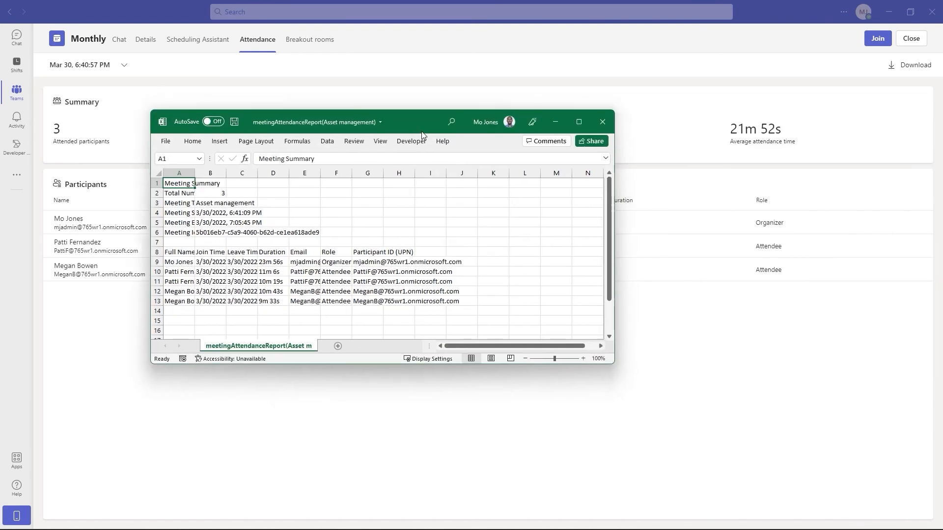
Maximize the attendance report workbook in Excel, autofit all columns to their contents, and minimize the window.
left_click(630, 123)
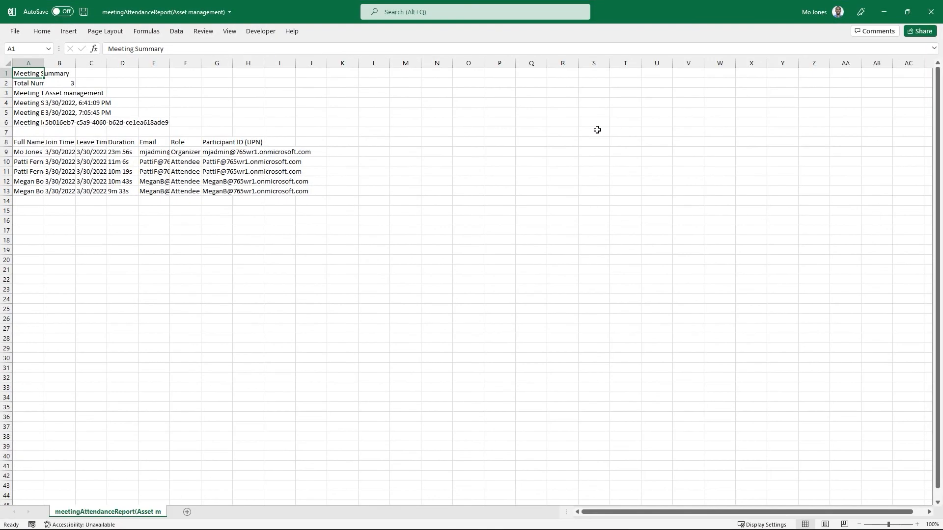
left_click_drag(44, 63, 43, 63)
double_click(43, 62)
left_click_drag(136, 63, 137, 63)
double_click(136, 62)
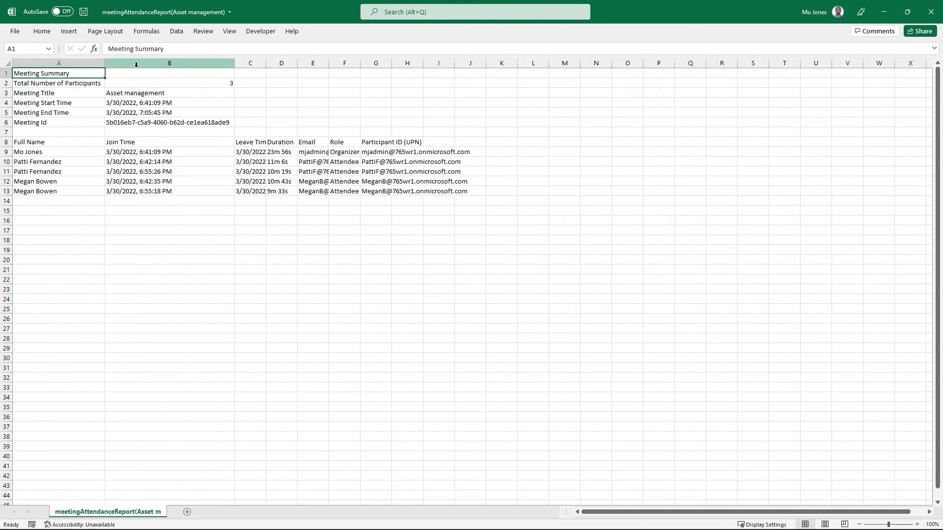
left_click(5, 63)
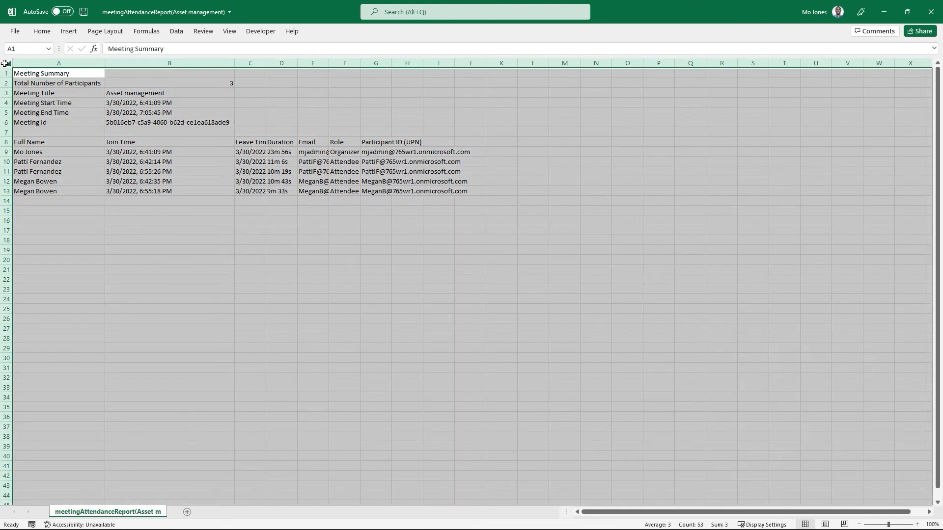
double_click(358, 63)
left_click(324, 250)
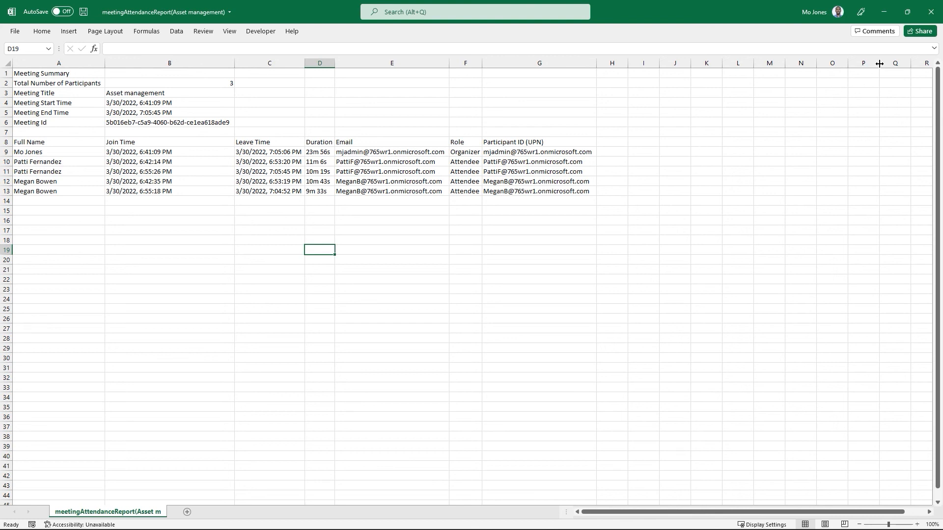
left_click(885, 12)
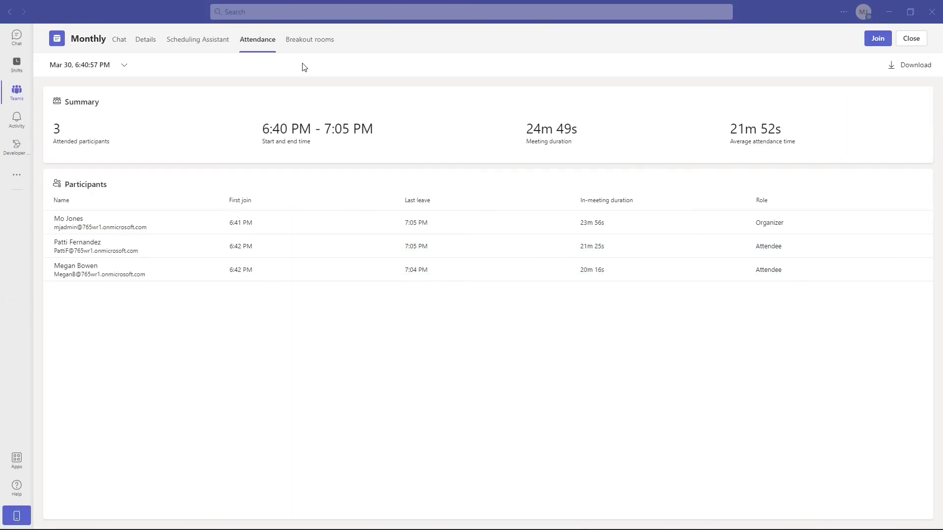
Return to the Asset management channel in Teams, expand the Monthly meeting's replies and review the thread.
left_click(18, 98)
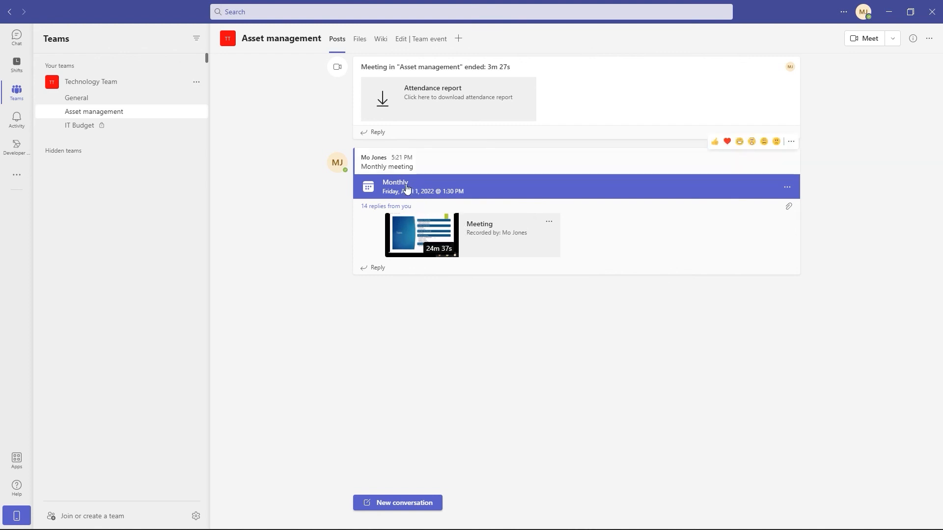
left_click(365, 207)
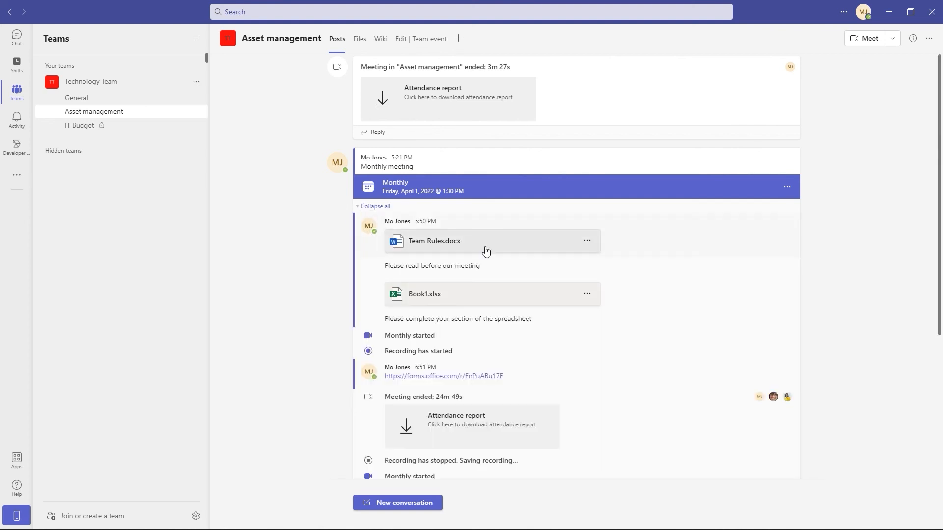
scroll(491, 248, "down", 4)
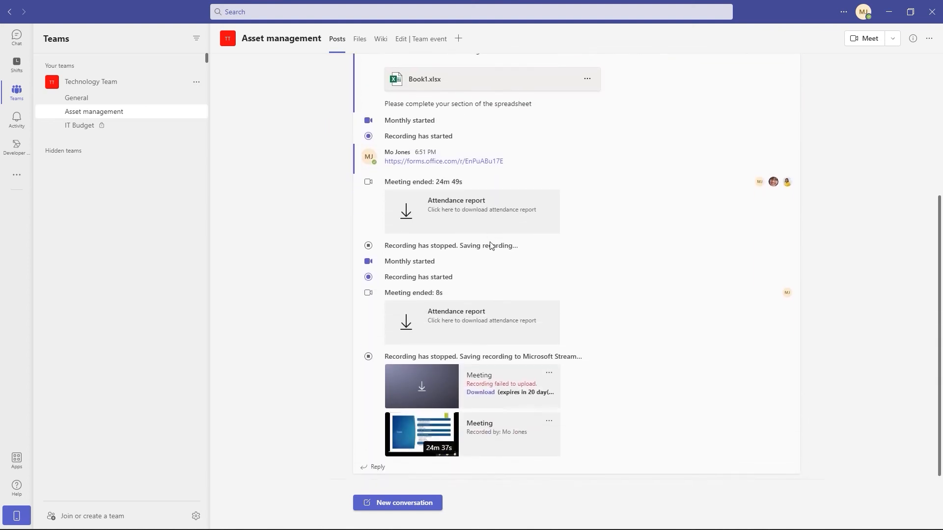
scroll(490, 244, "up", 3)
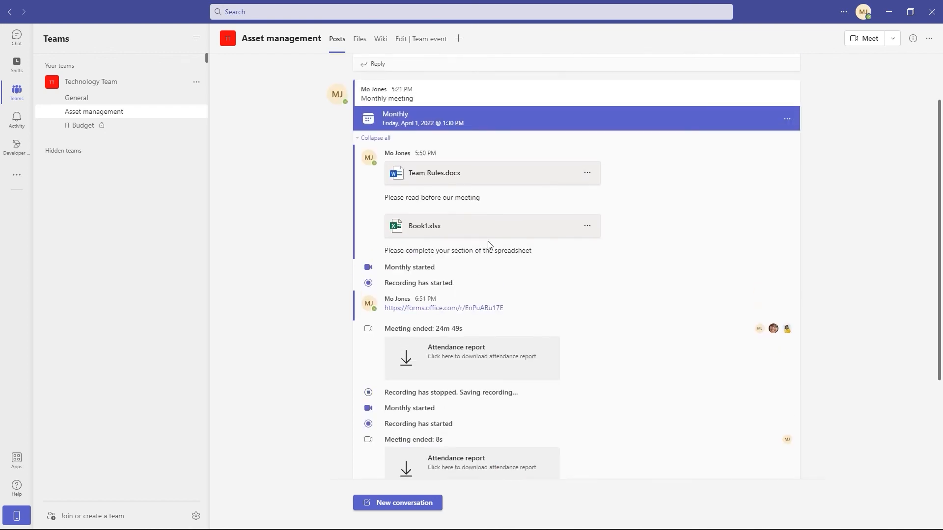
scroll(489, 245, "up", 2)
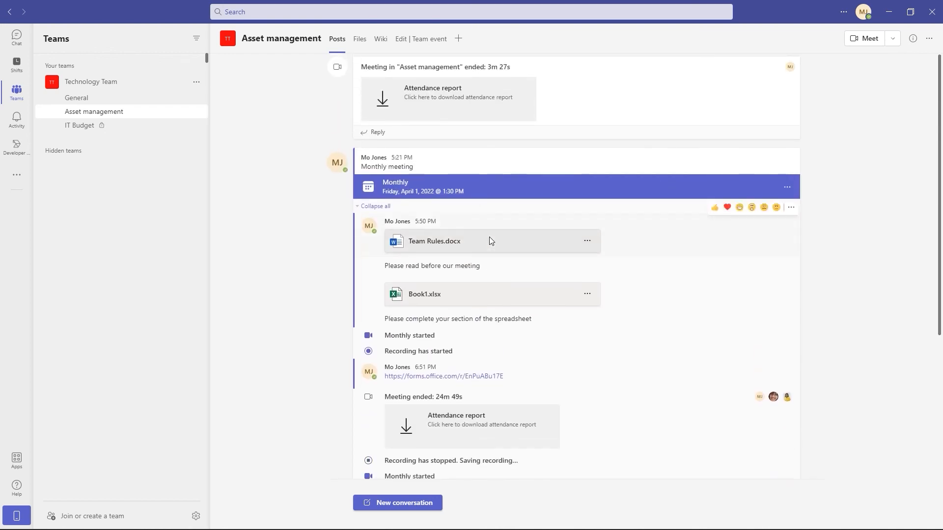